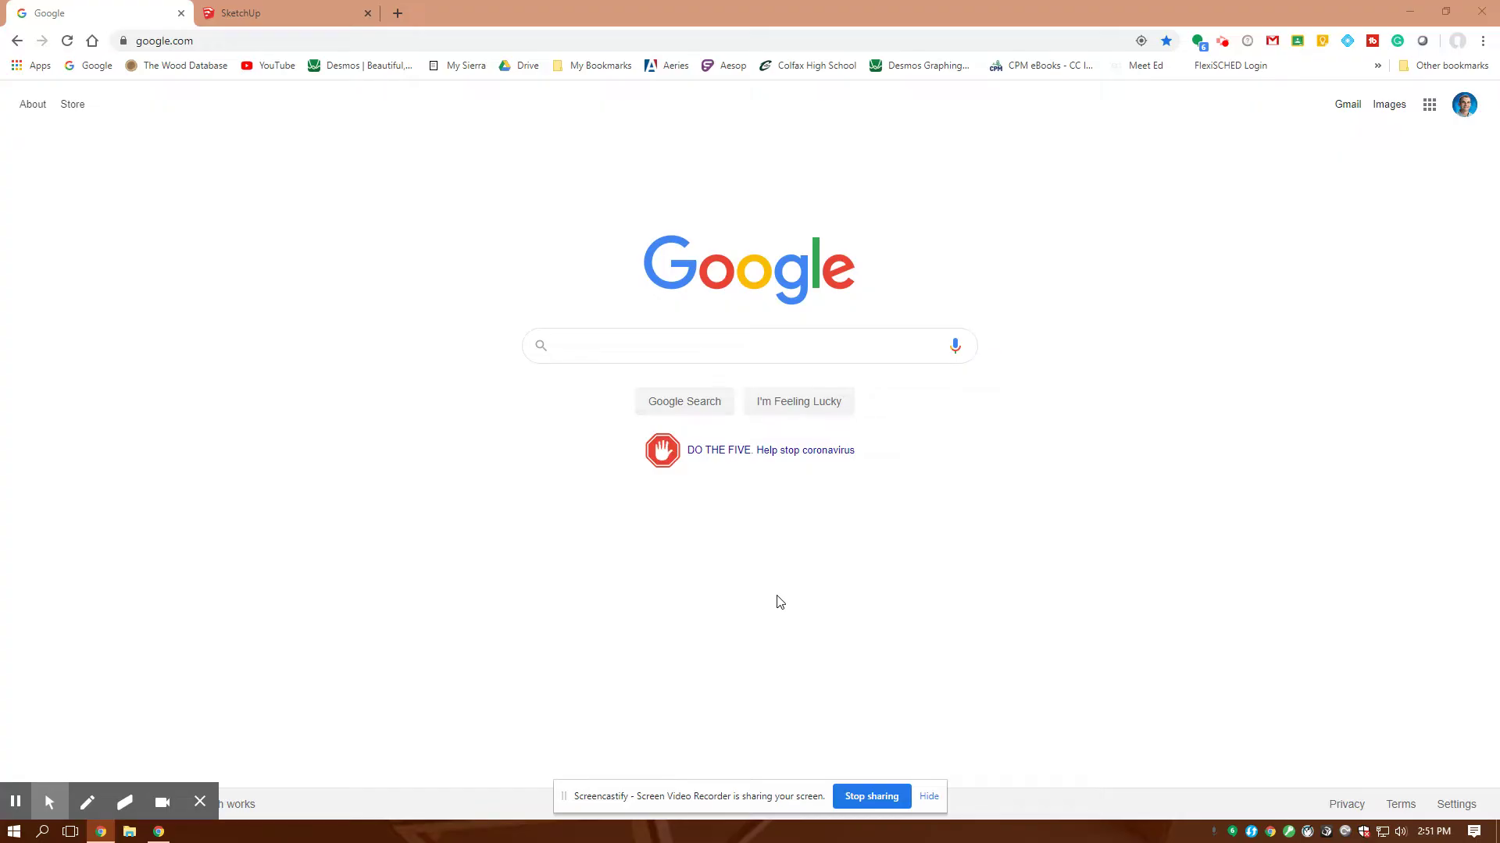
- Run a Google search for 'Sketchup'
left_click(600, 346)
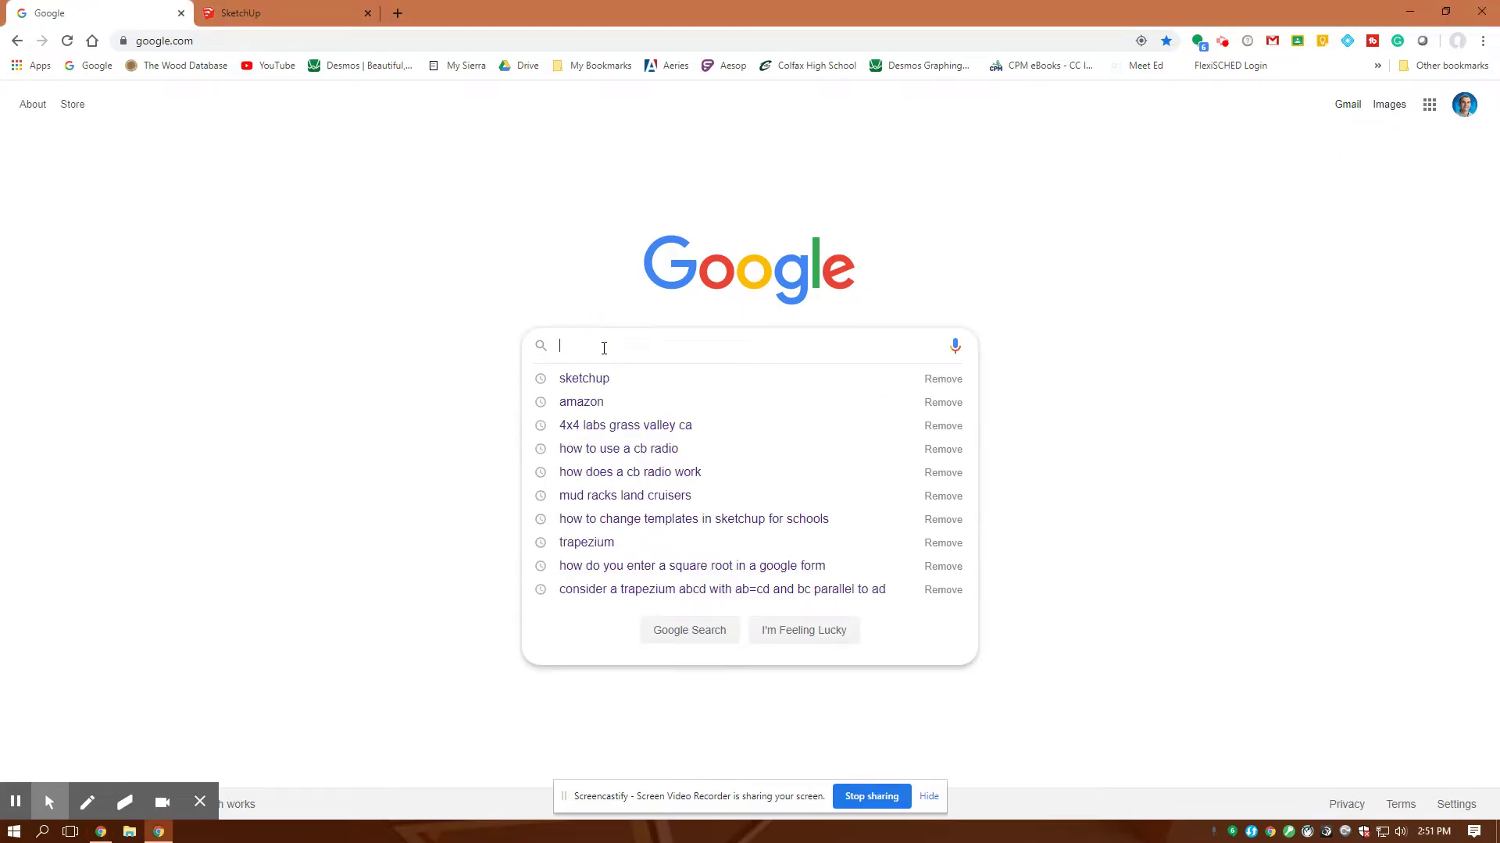
type("Sketc")
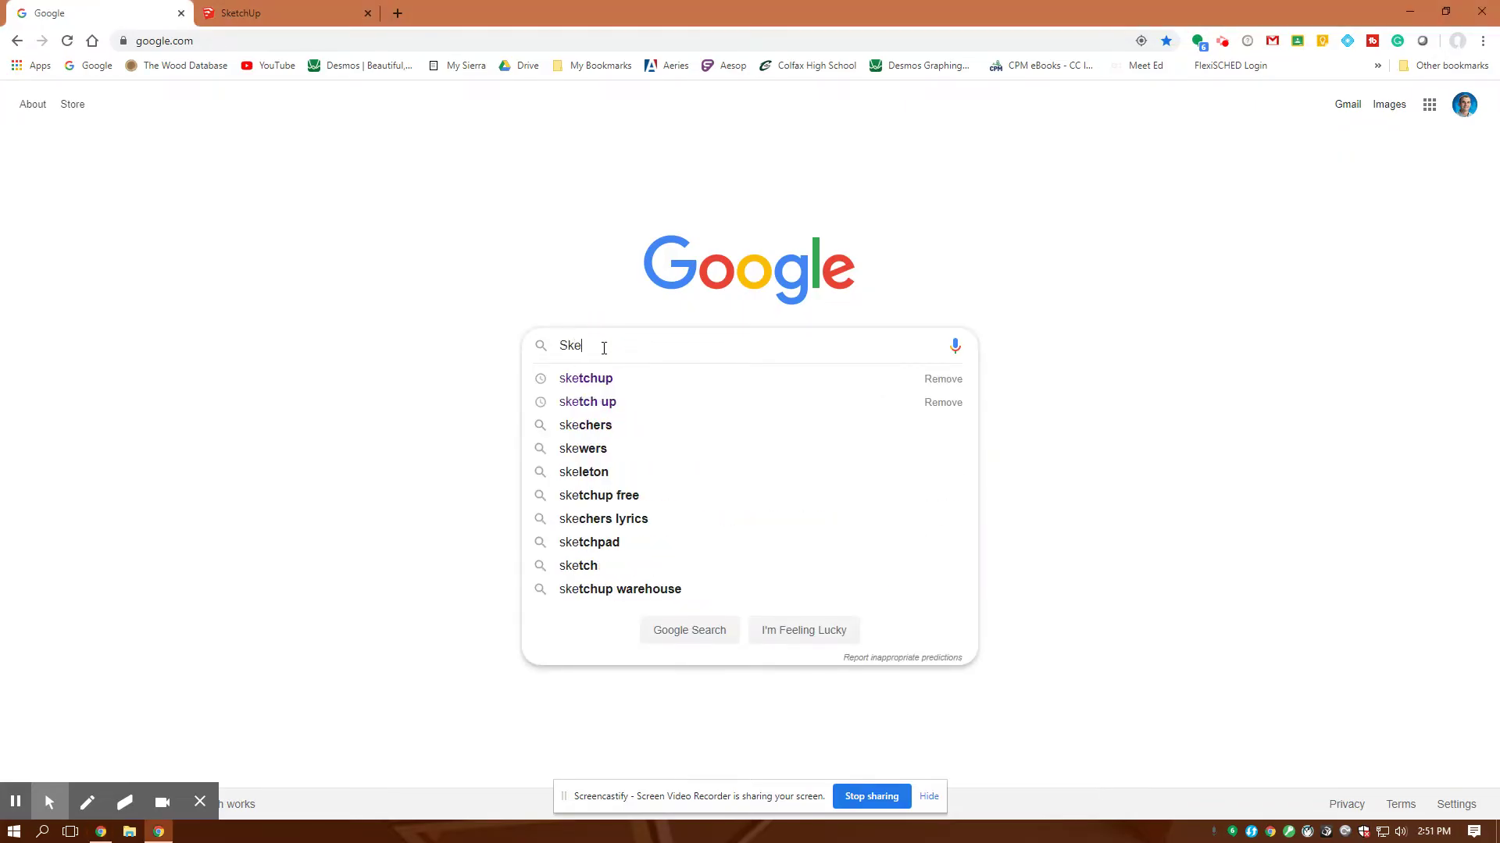
type("hup")
key("Return")
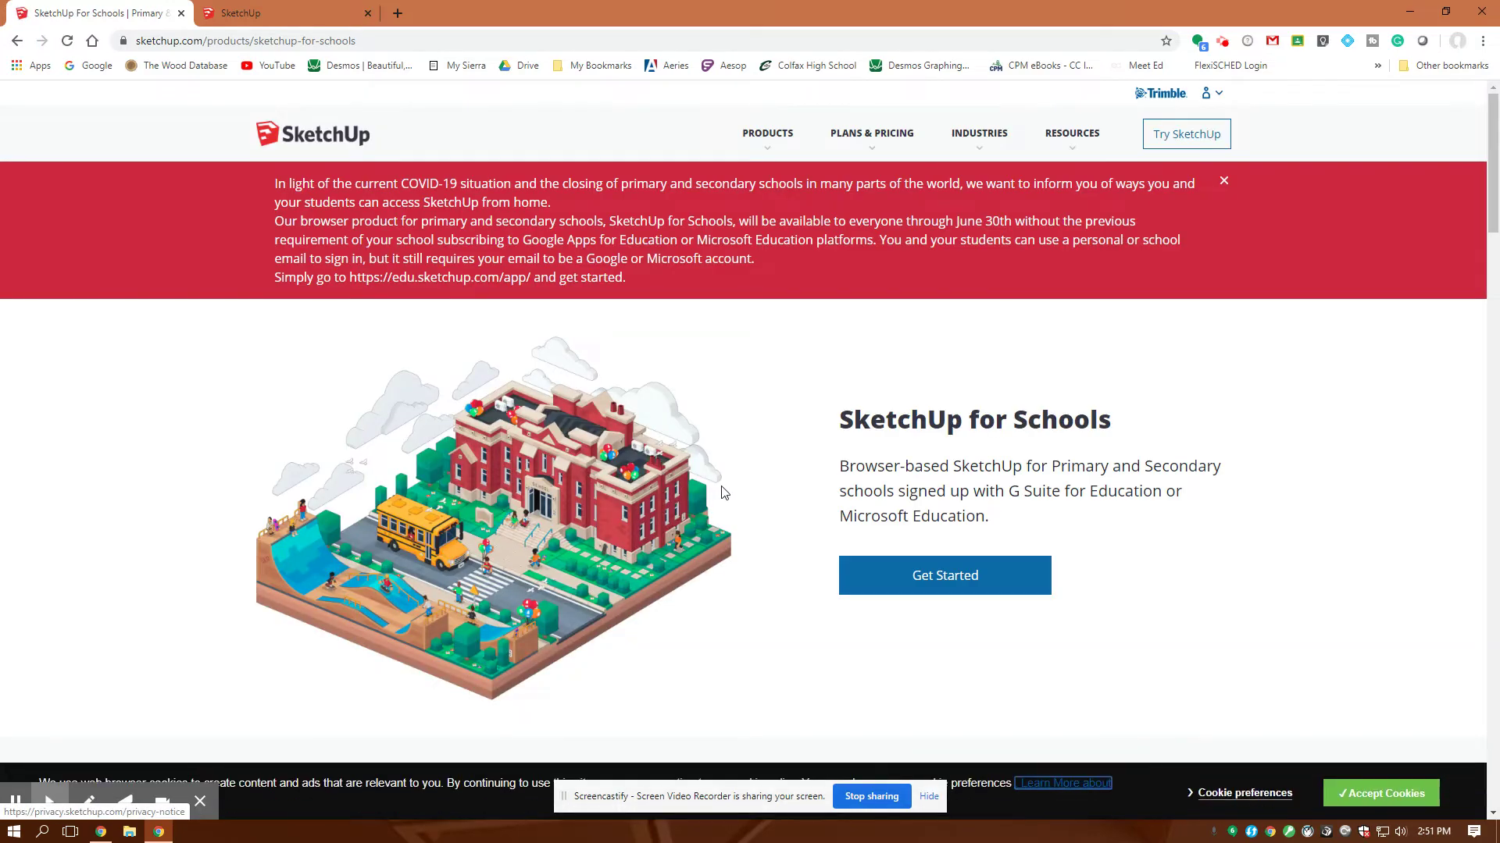
- On the SketchUp for Schools page, answer Yes to the school enrollment question
scroll(743, 470, "down", 1)
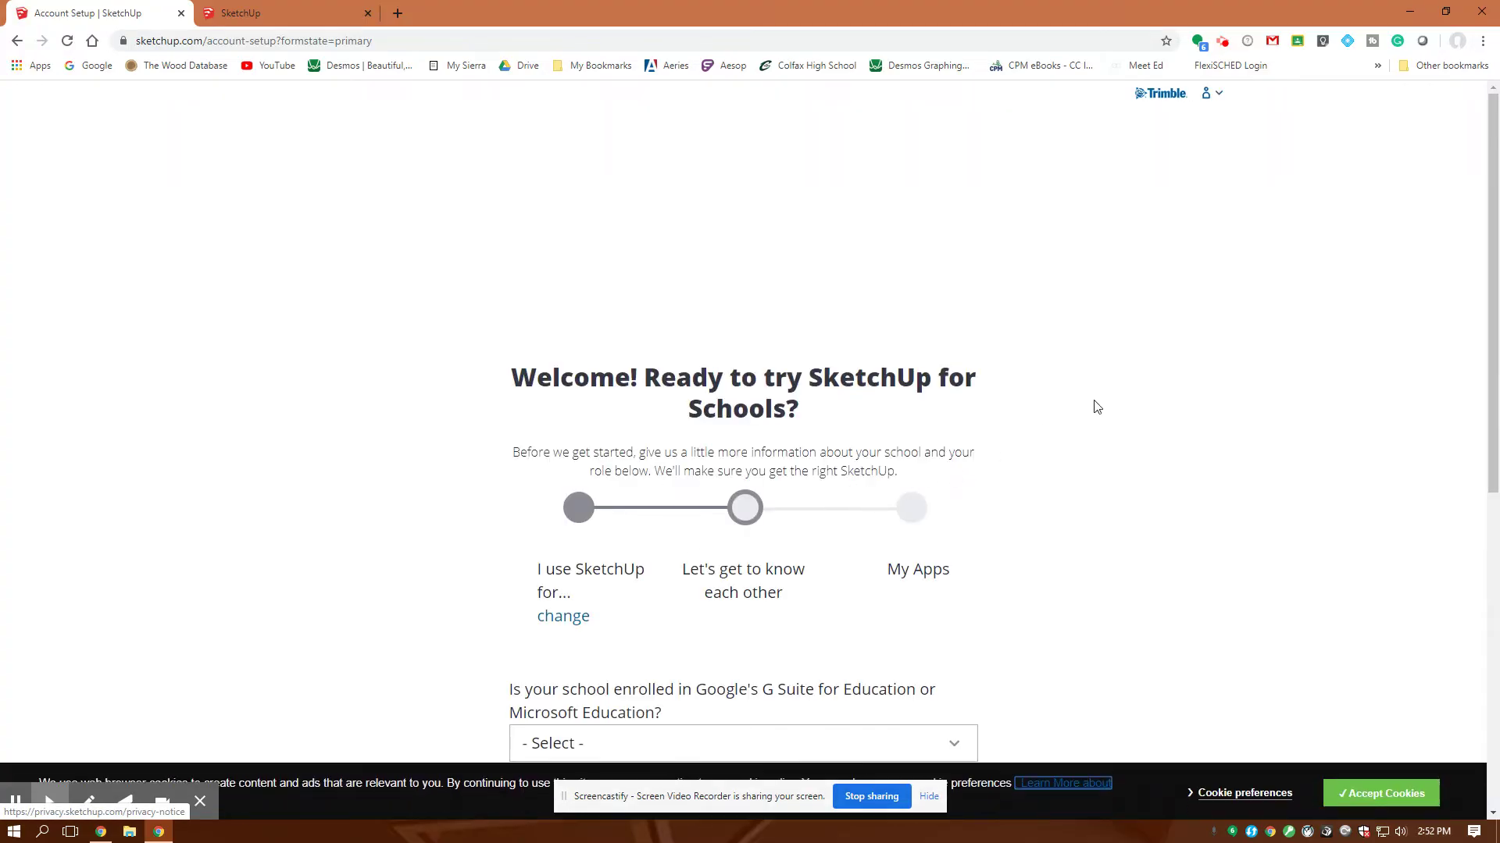
scroll(1147, 364, "down", 1)
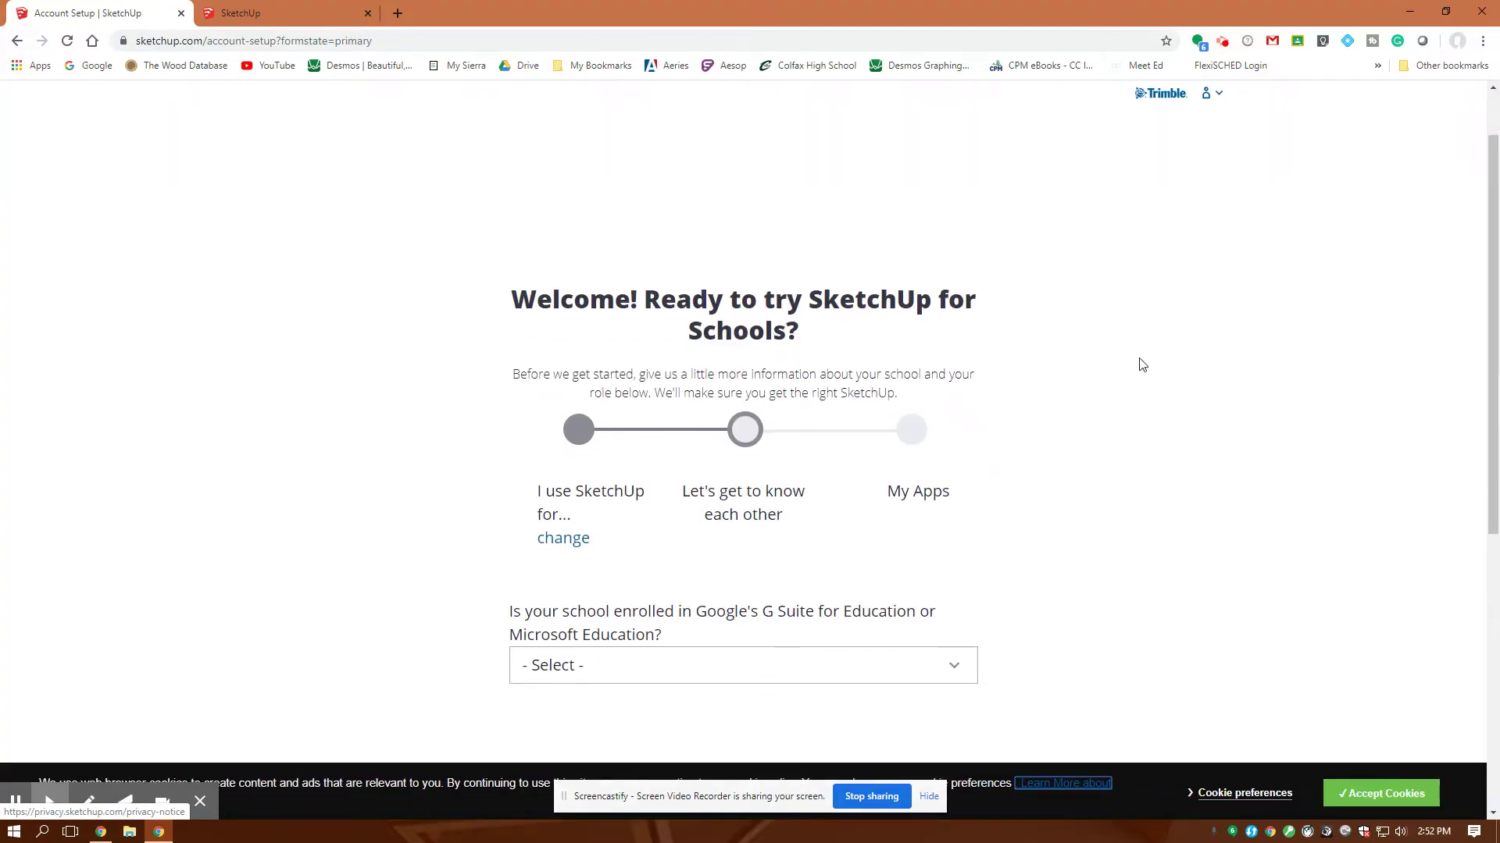
scroll(1088, 399, "down", 1)
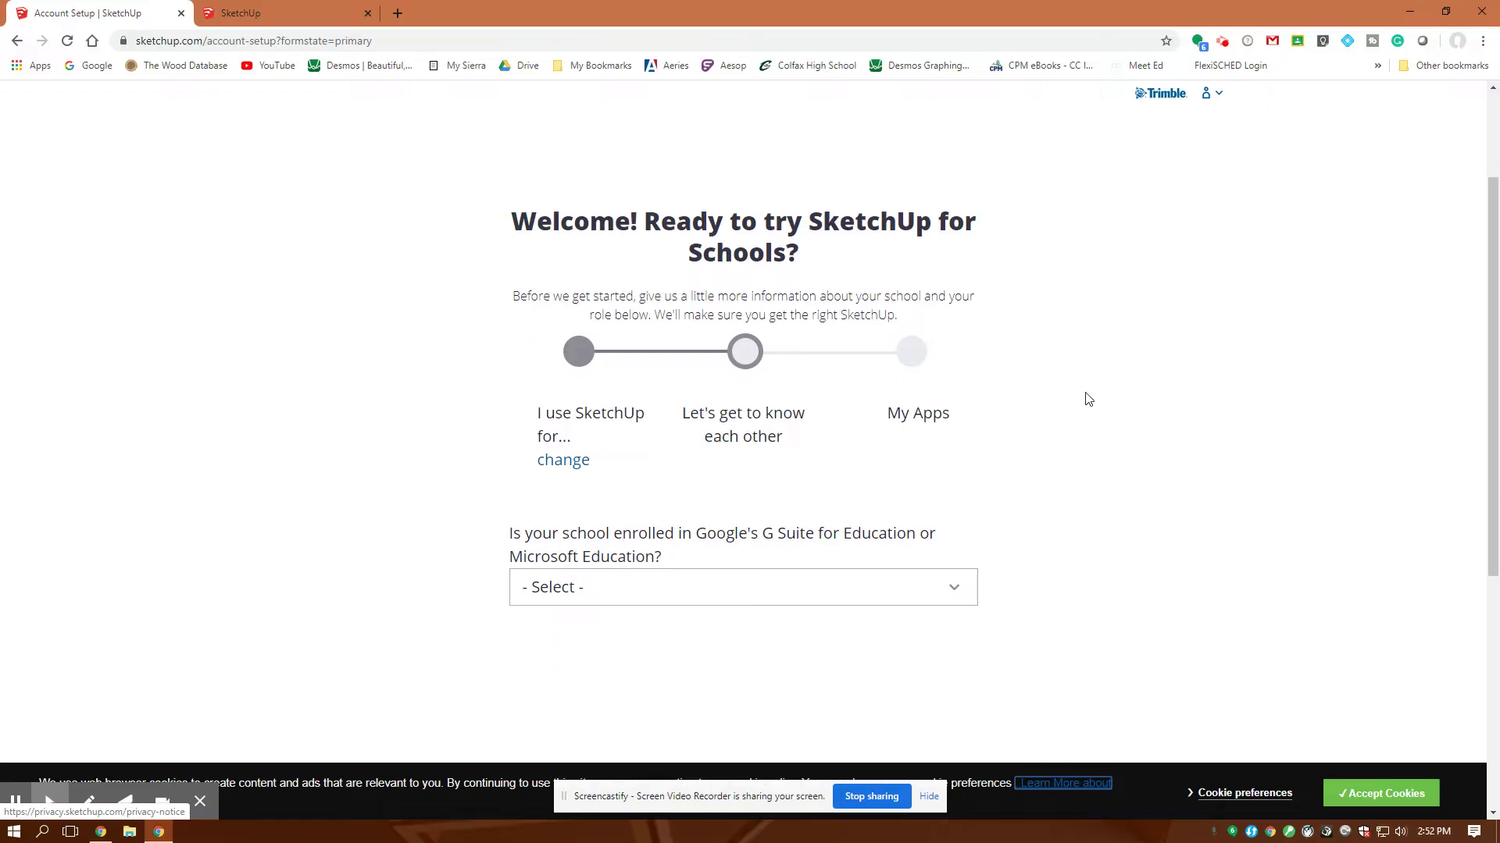
left_click(950, 592)
left_click(534, 665)
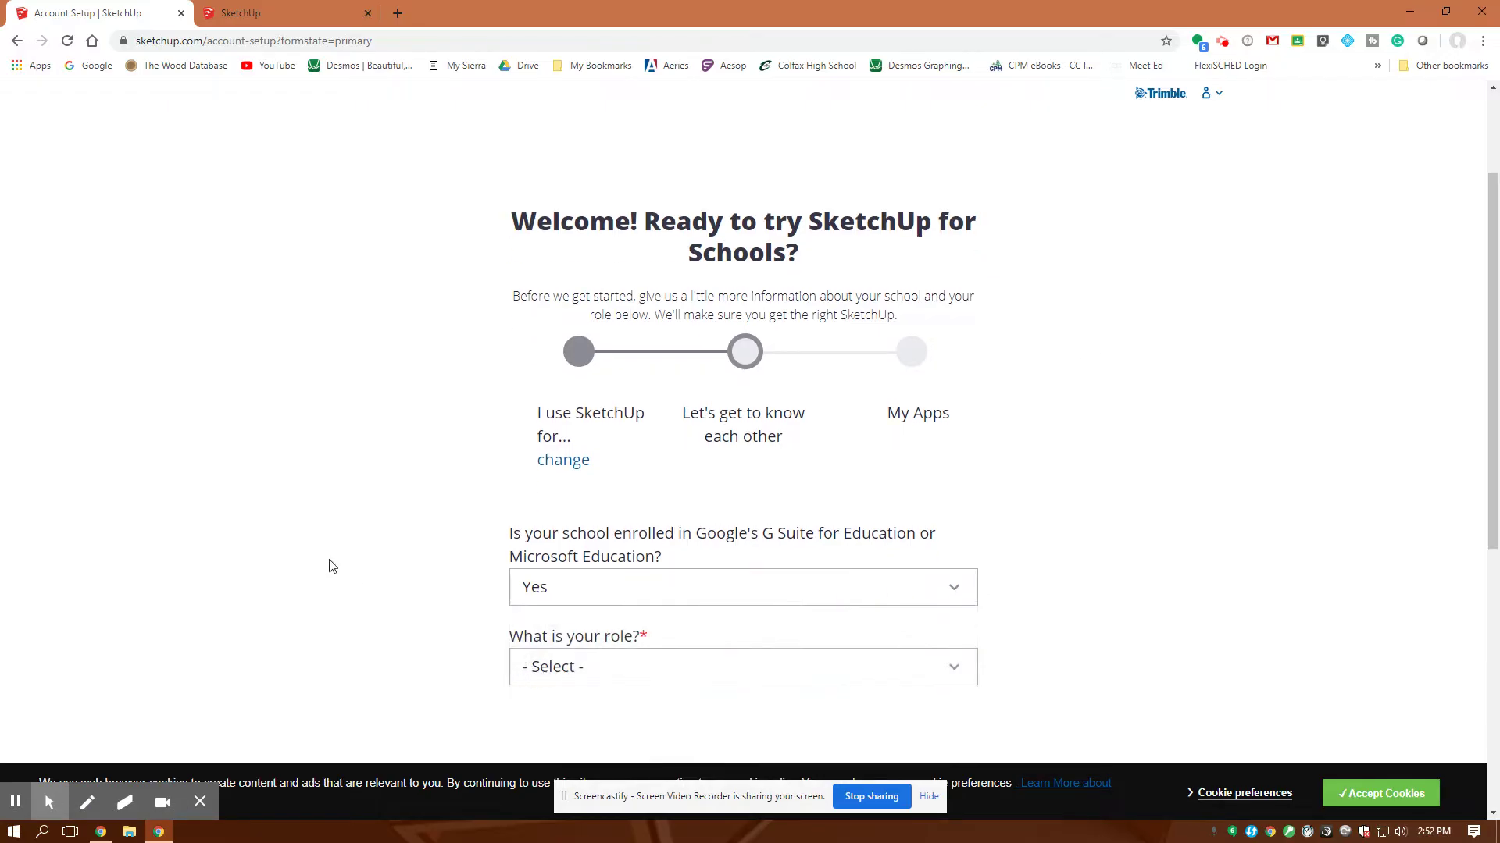
- Choose Student as the role and launch SketchUp for Schools
scroll(339, 558, "down", 1)
left_click(961, 591)
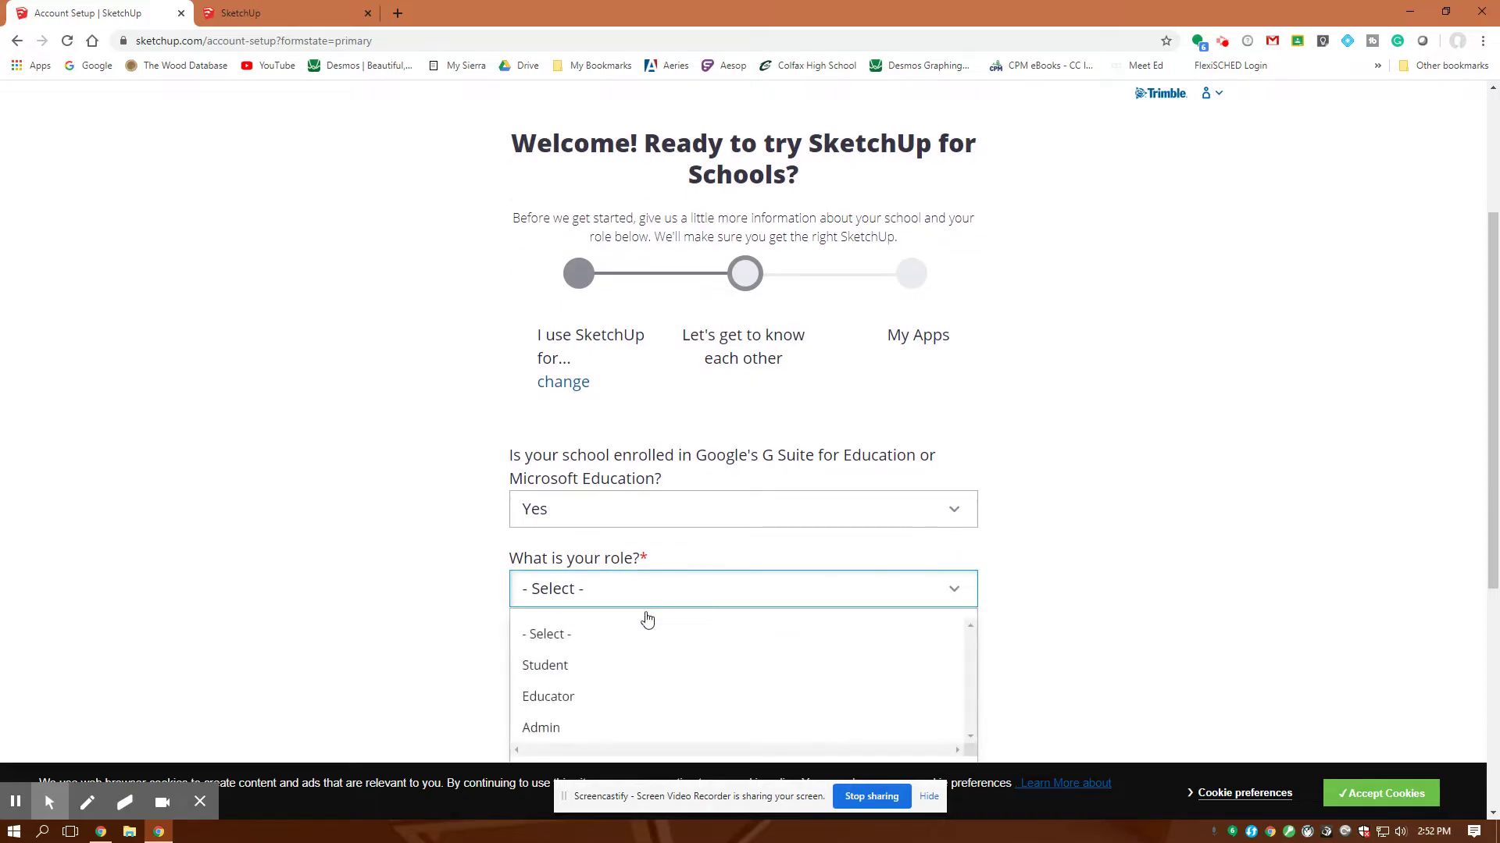
left_click(546, 666)
left_click(569, 647)
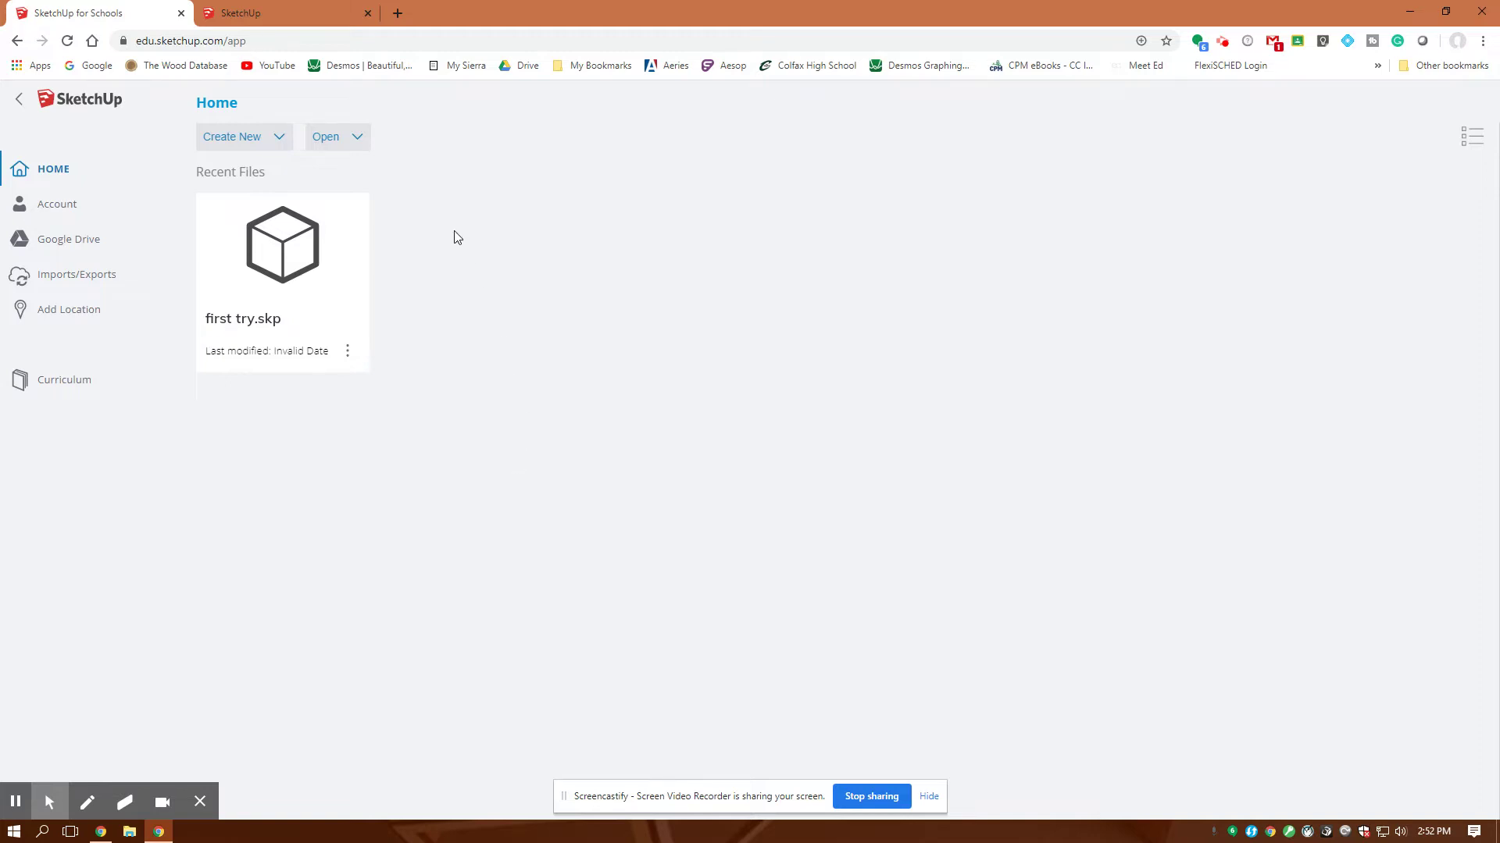
- Start a new model from the Simple Template - Feet and Inches
left_click(280, 144)
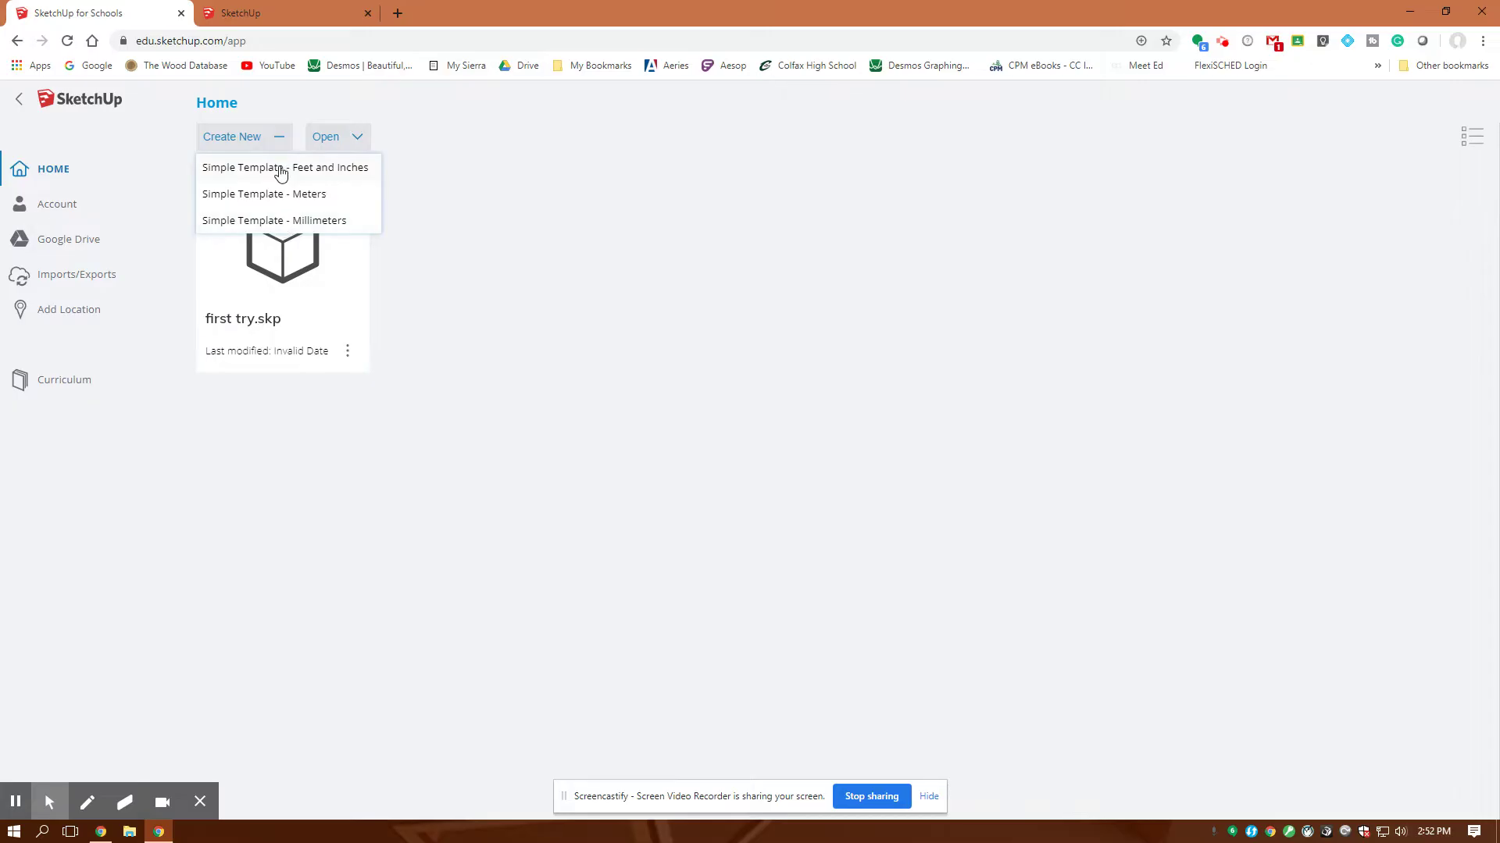
left_click(280, 168)
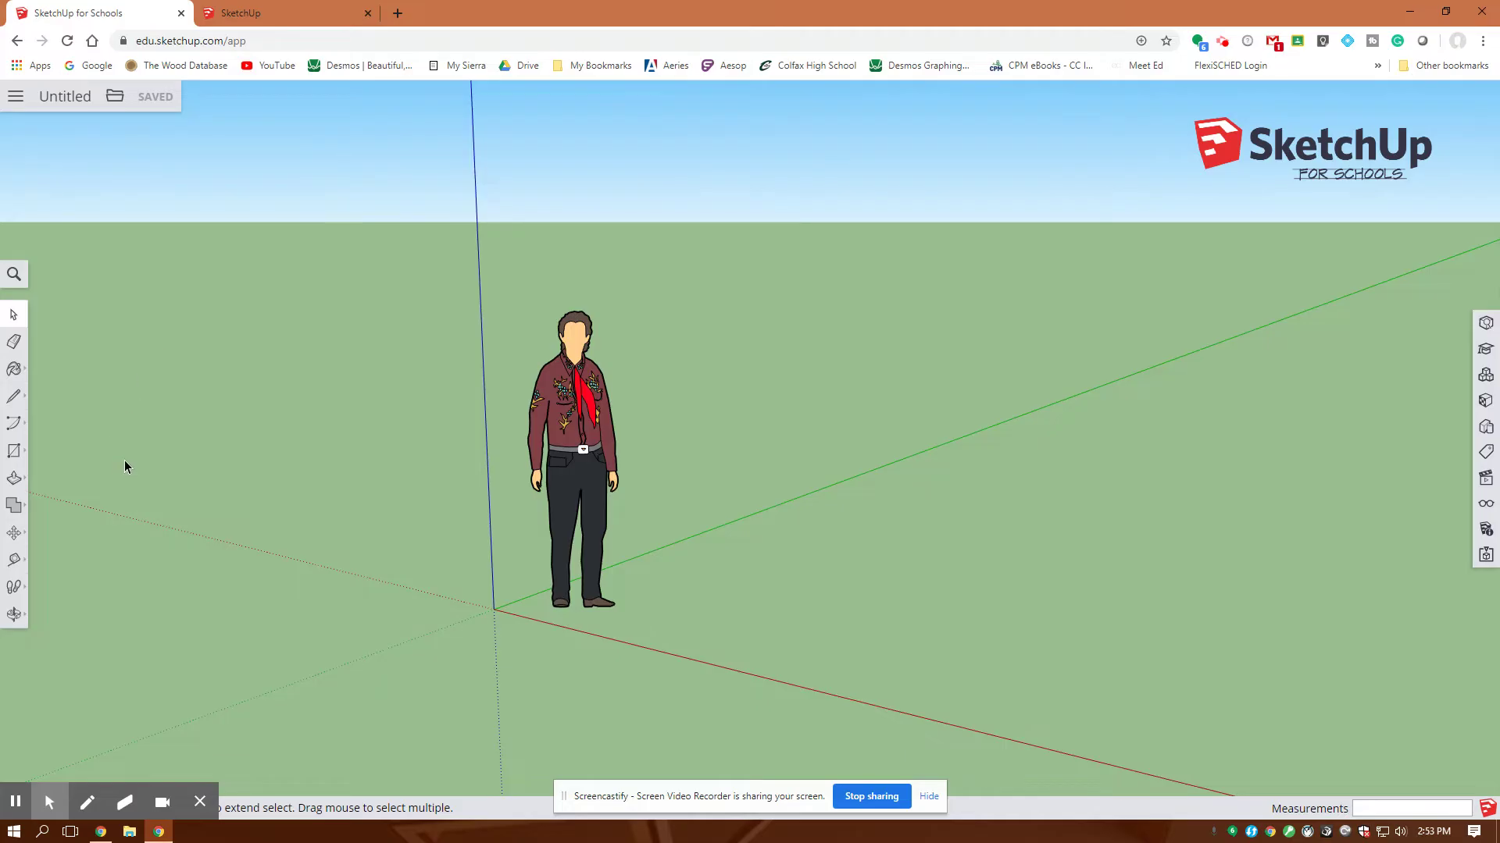
- Draw a 6' by 3' rectangle on the ground right of the scale figure
left_click(17, 452)
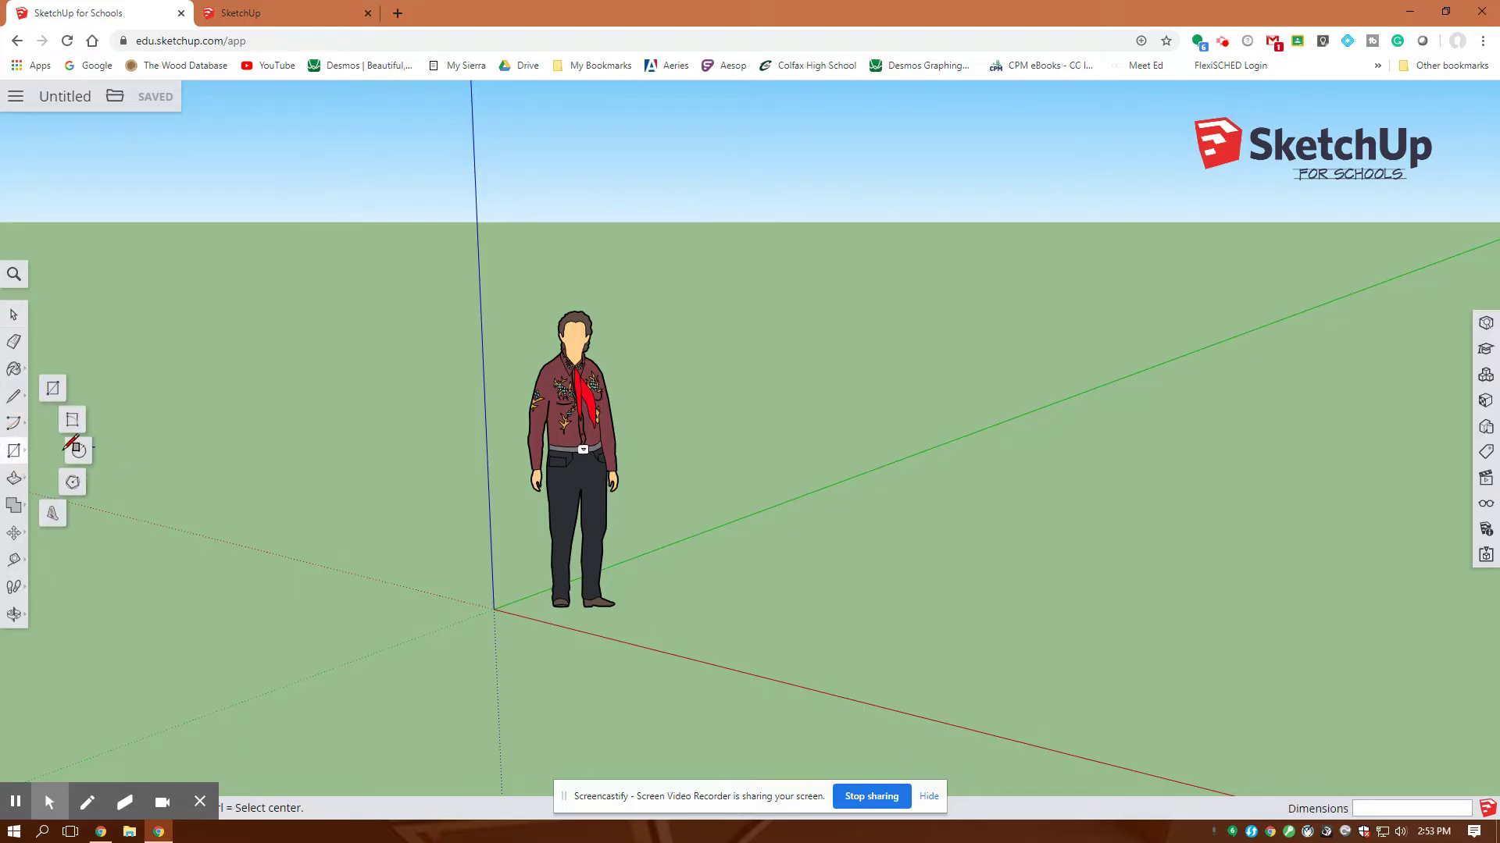
left_click(53, 388)
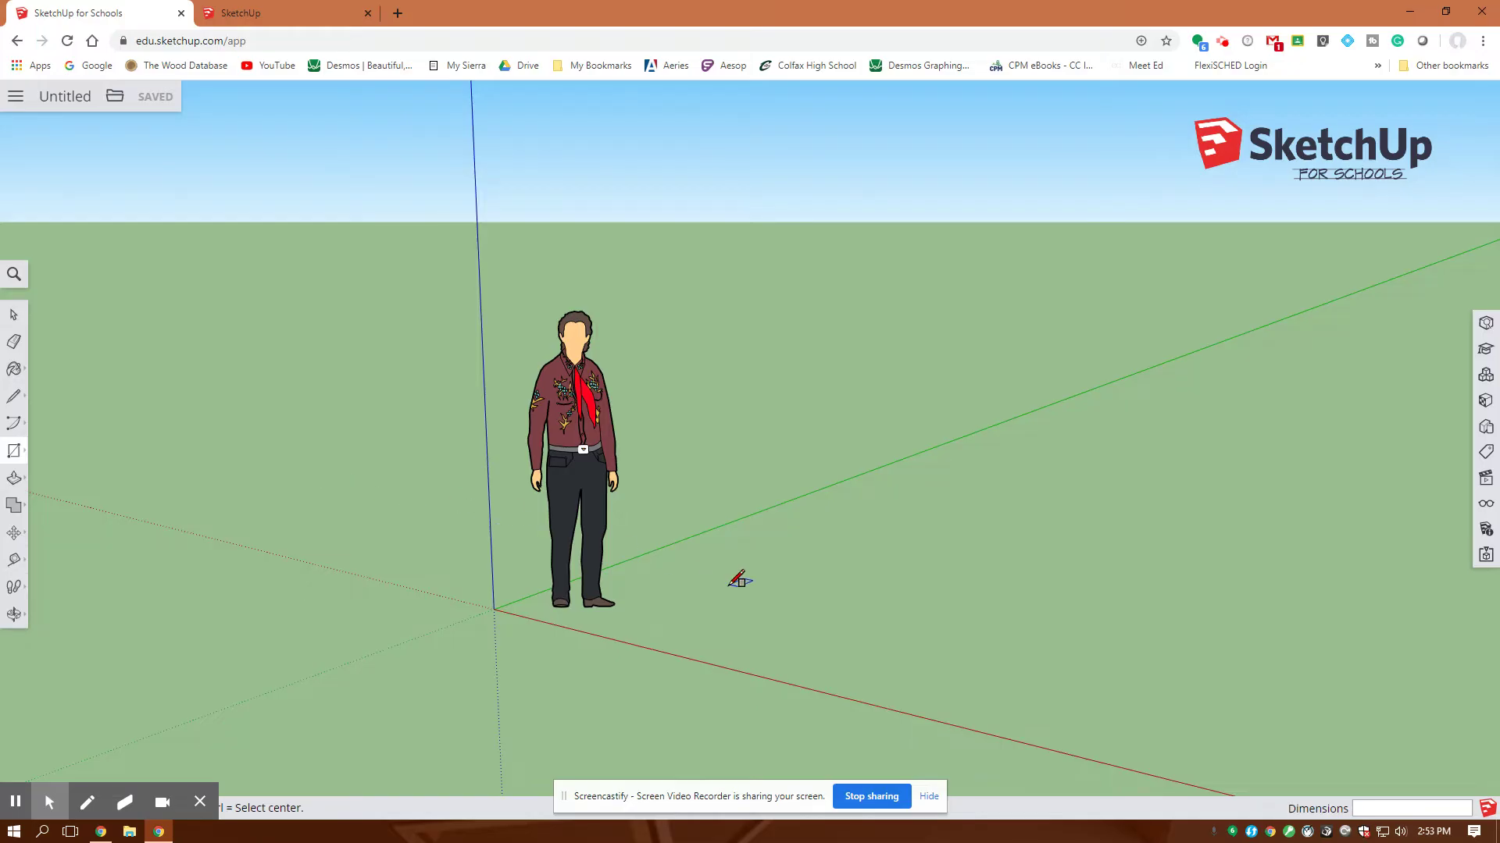
left_click(701, 592)
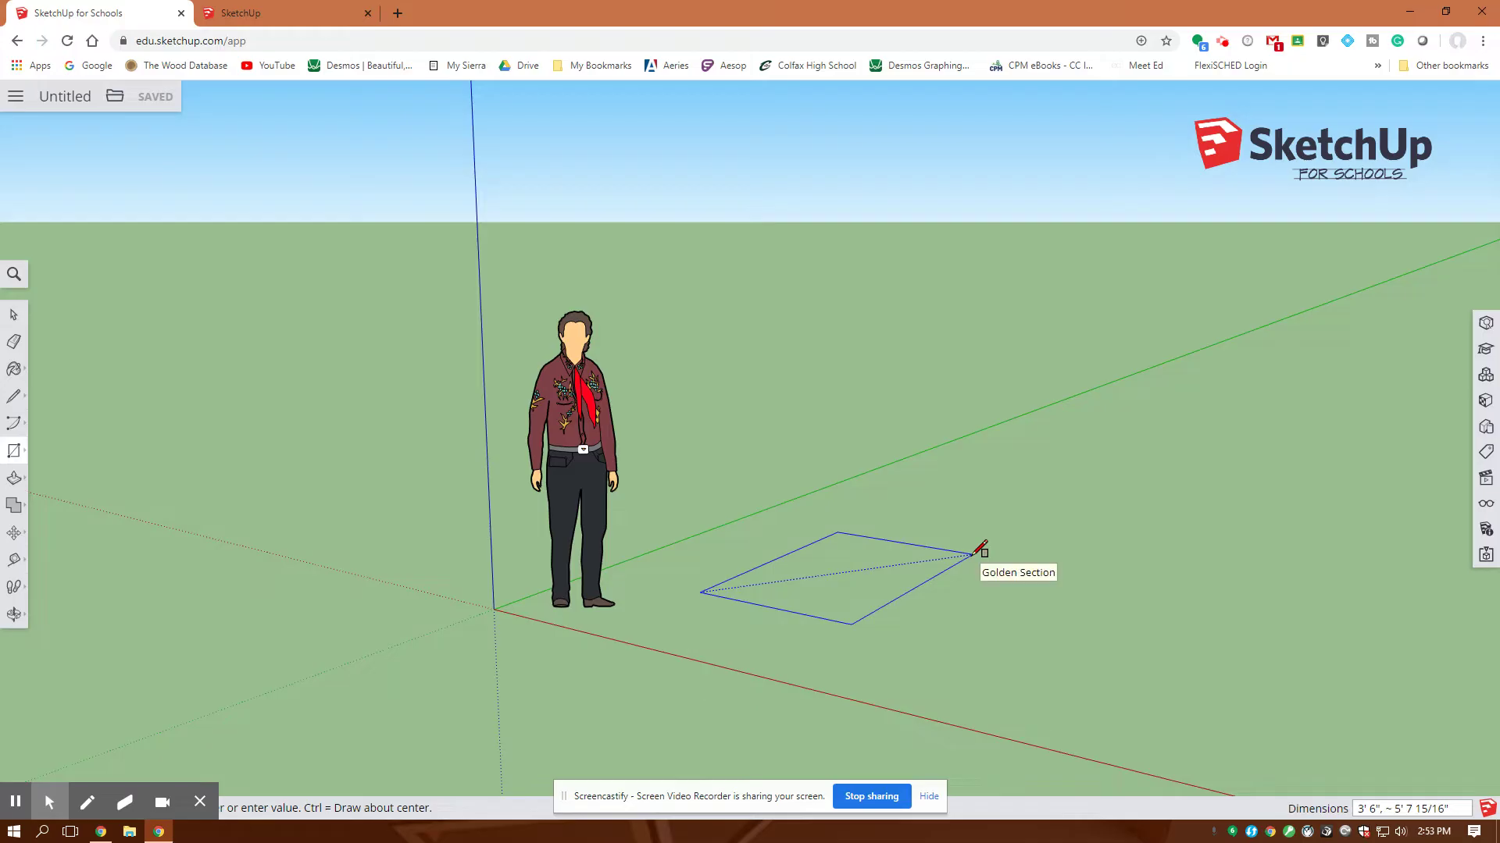
type("6',3")
key("Return")
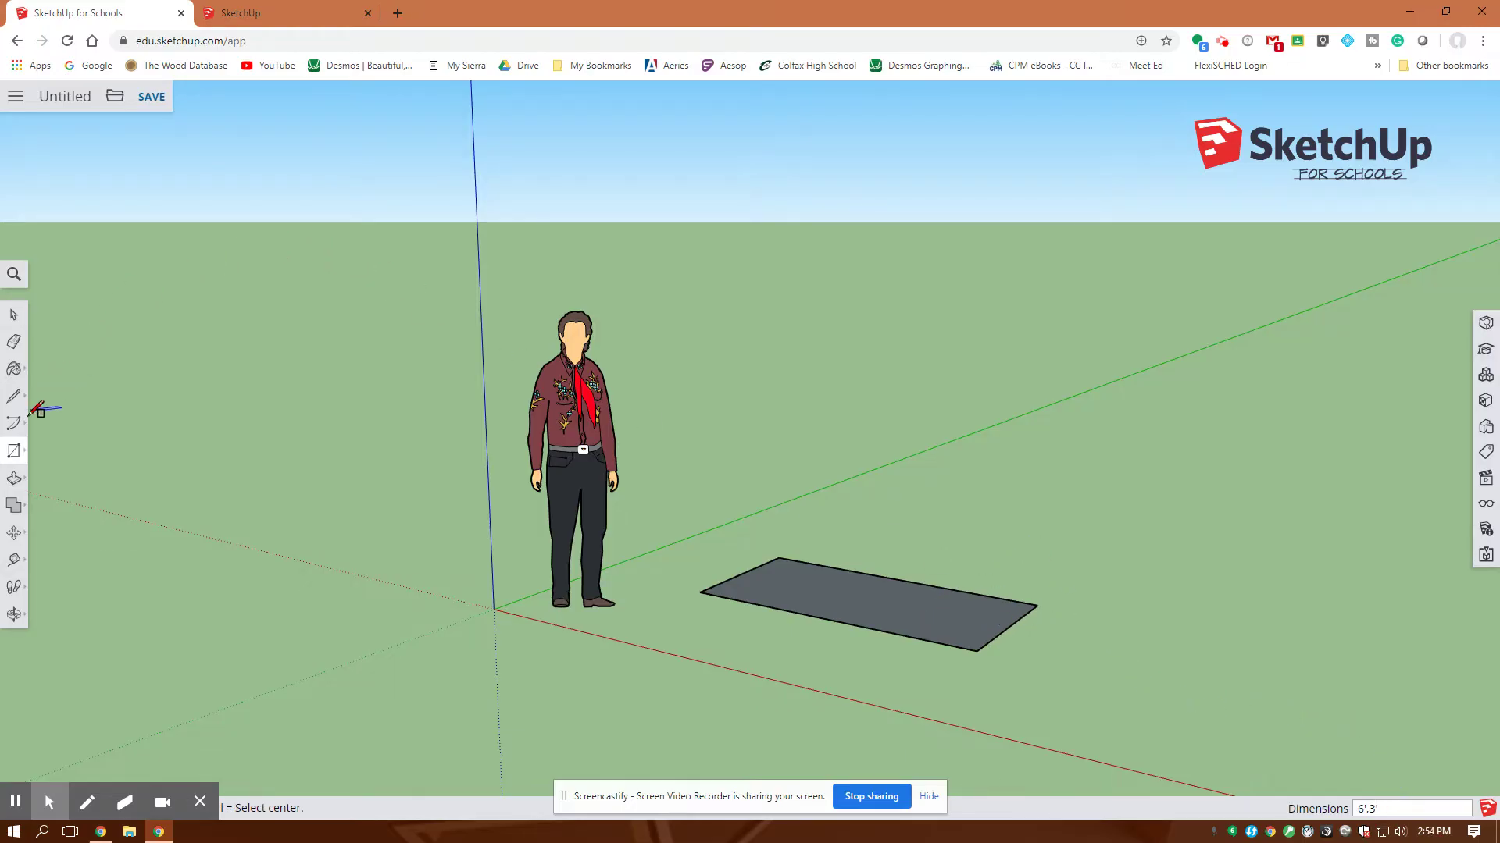
- Push/Pull the rectangle face up 4' into a solid box
left_click(15, 479)
left_click(52, 448)
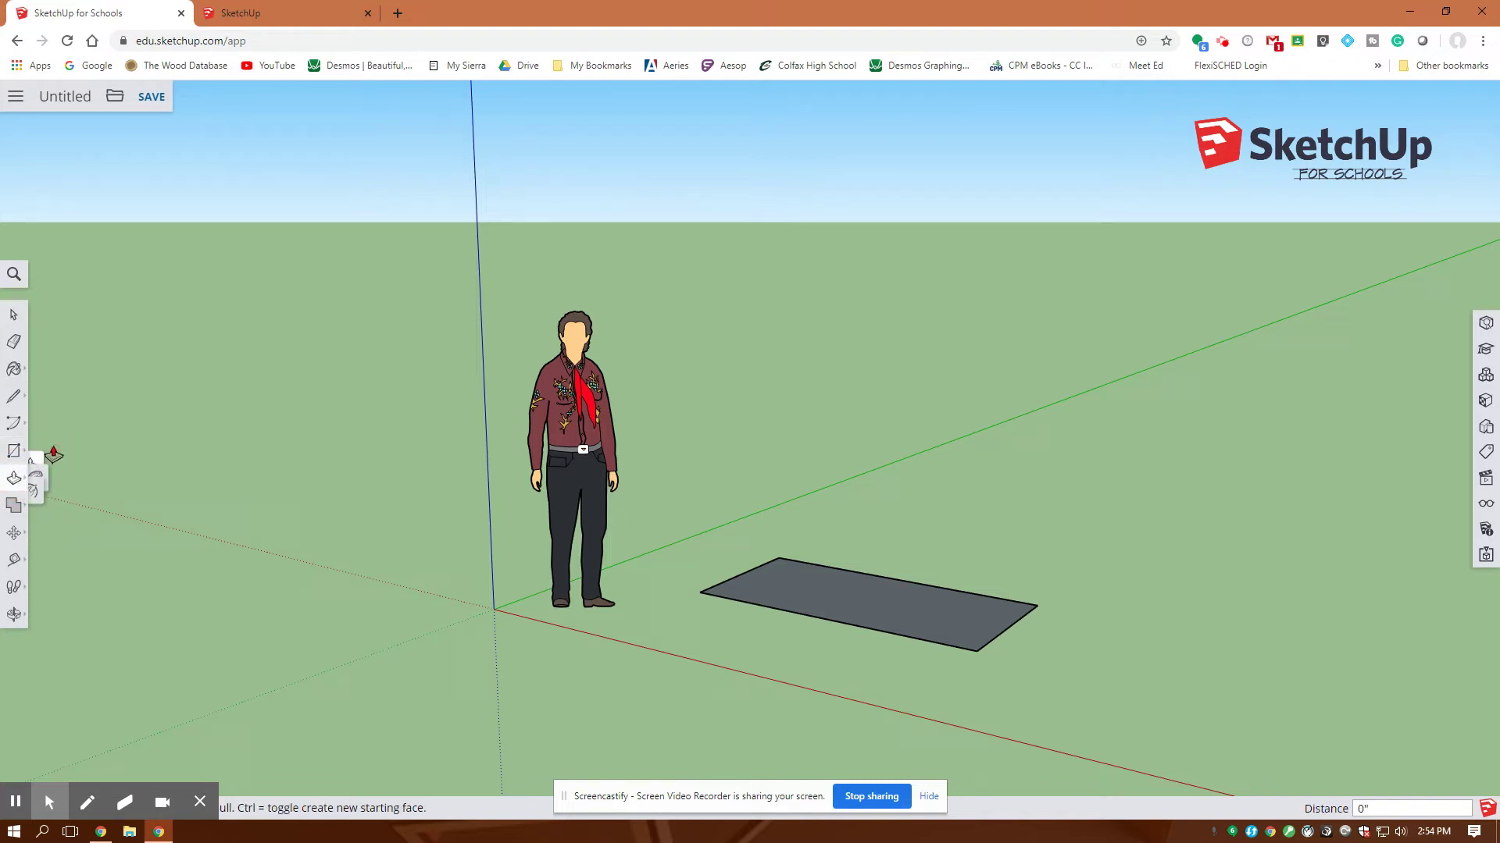
left_click(811, 582)
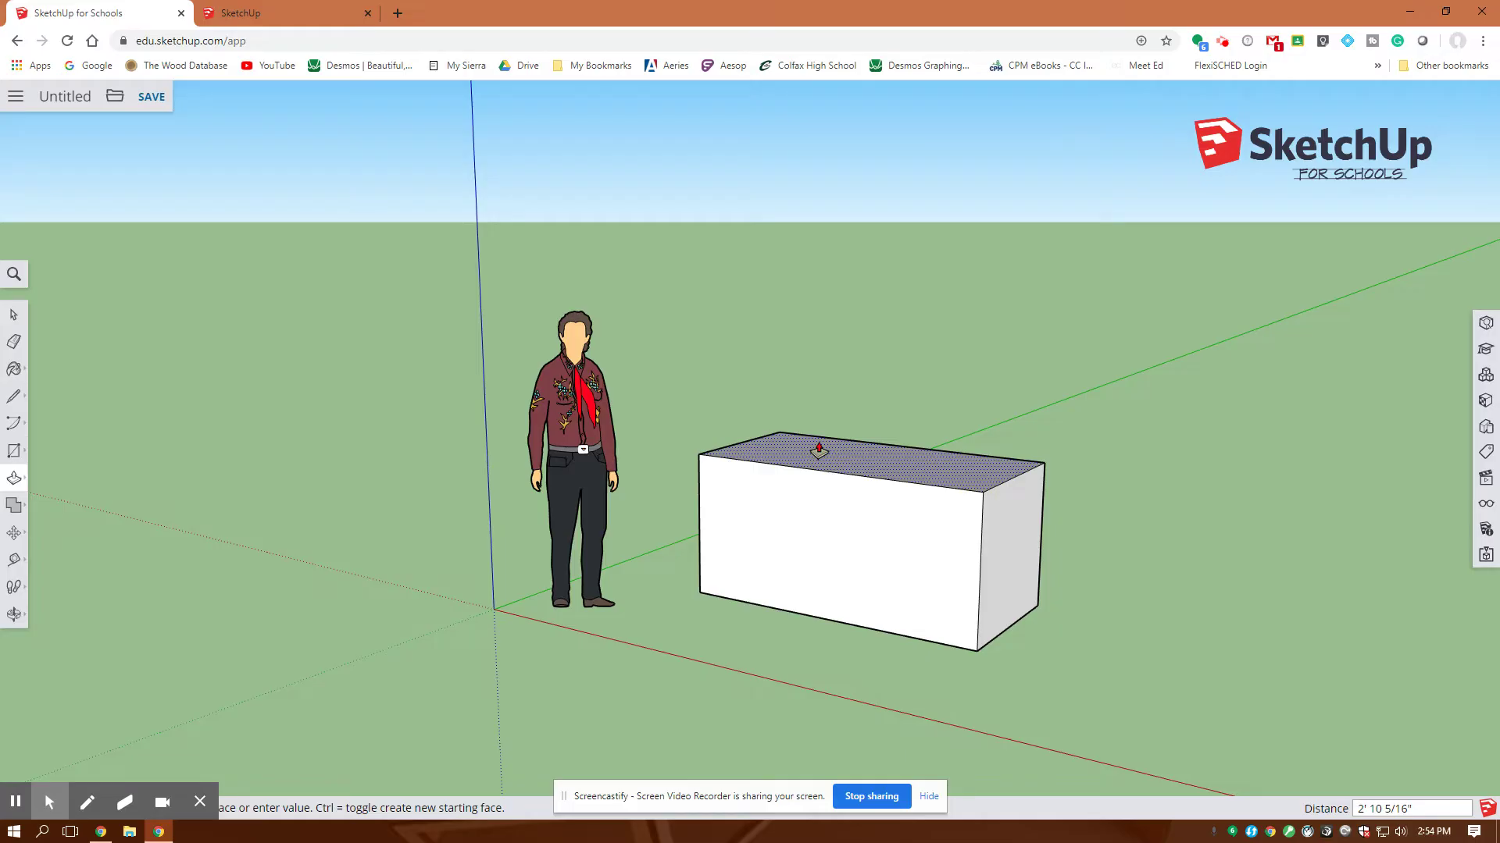
type("4")
key("Return")
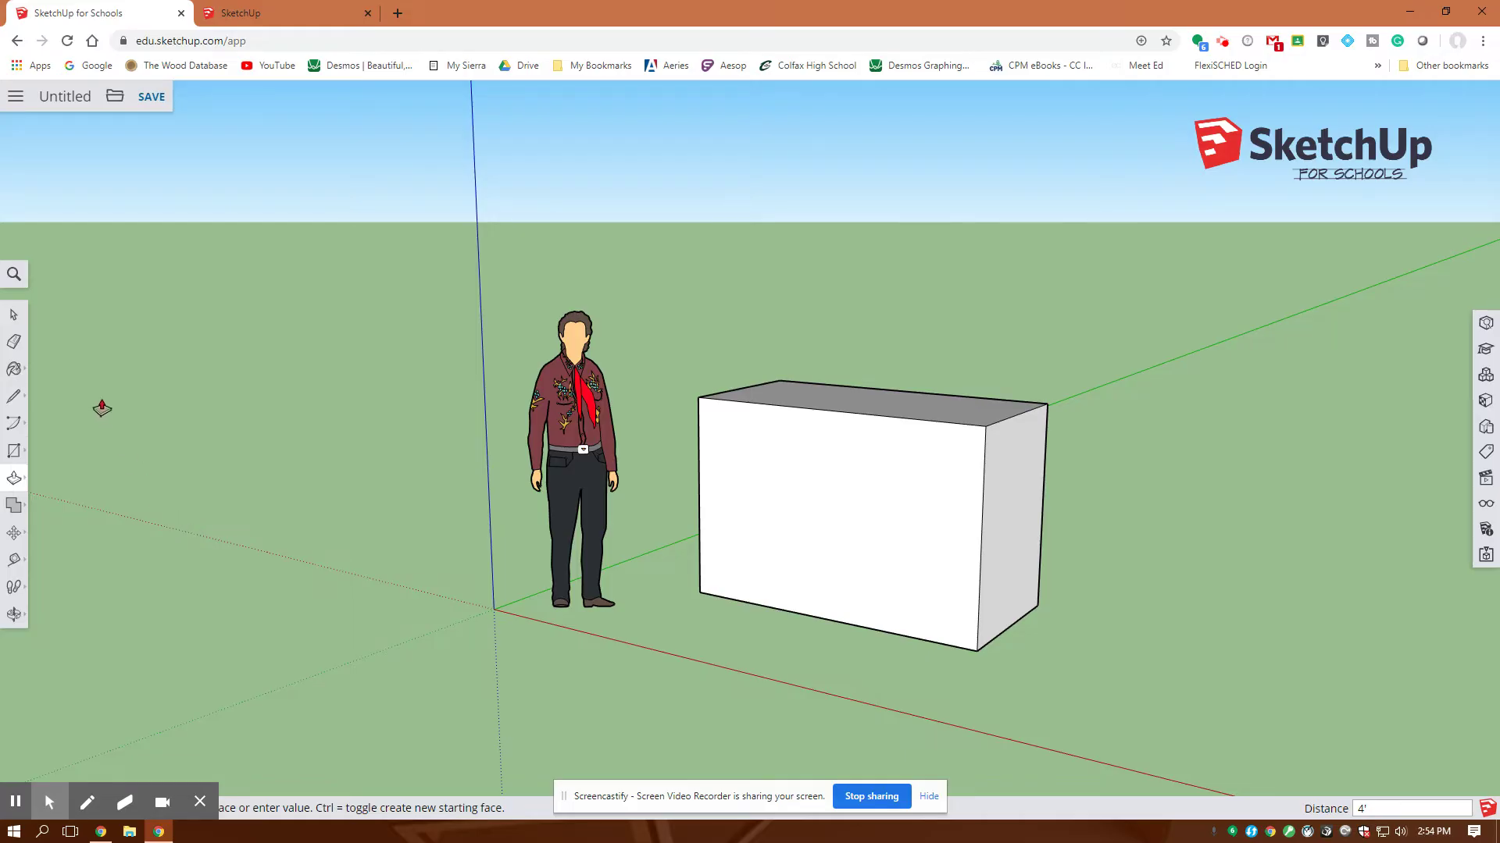
- Draw another 6' by 3' rectangle right of the first box and pull it up 4'
left_click(14, 451)
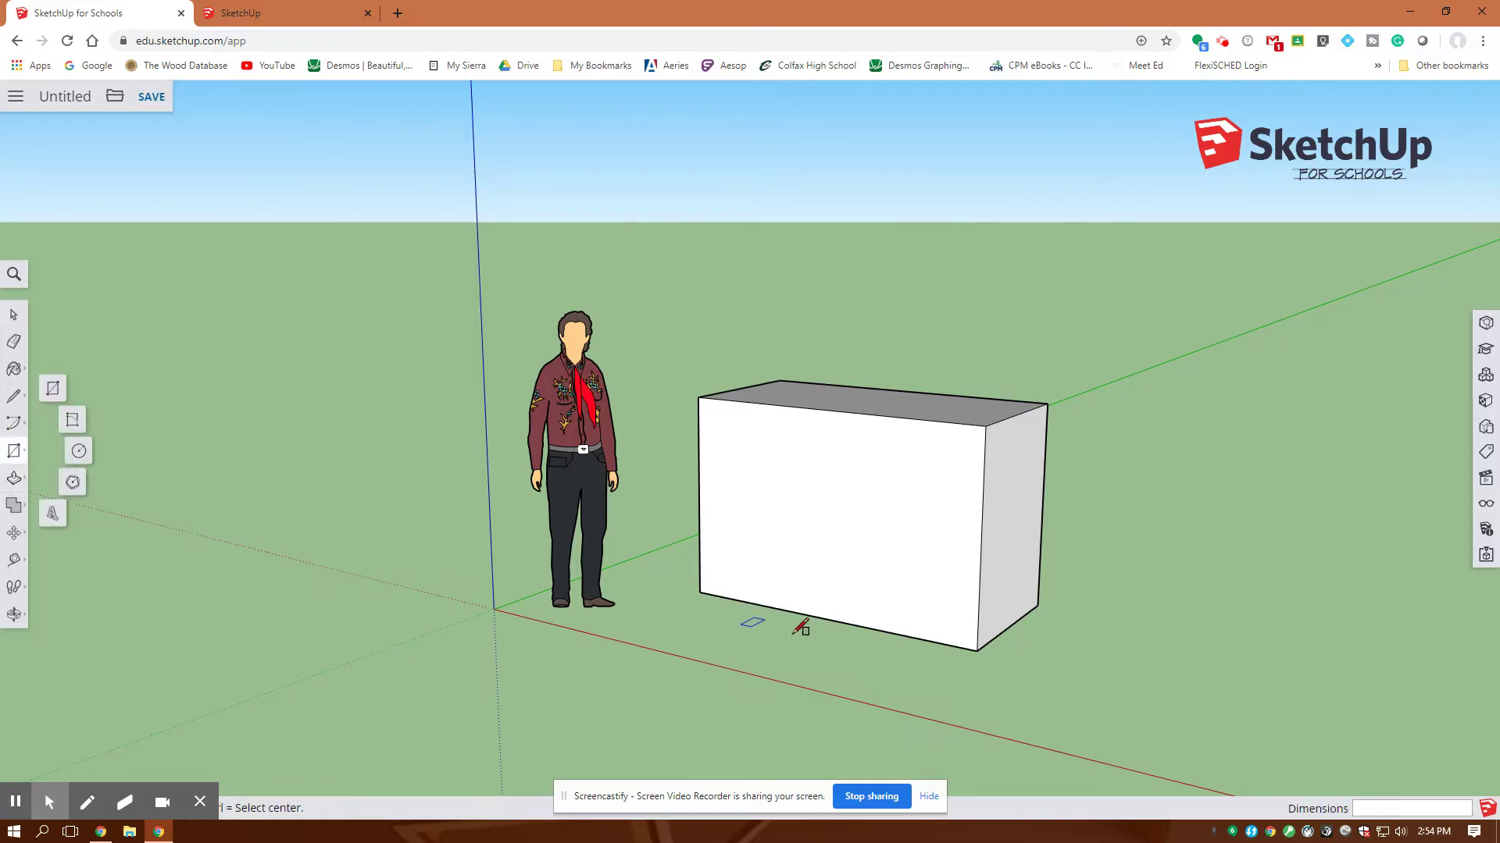
left_click(1055, 668)
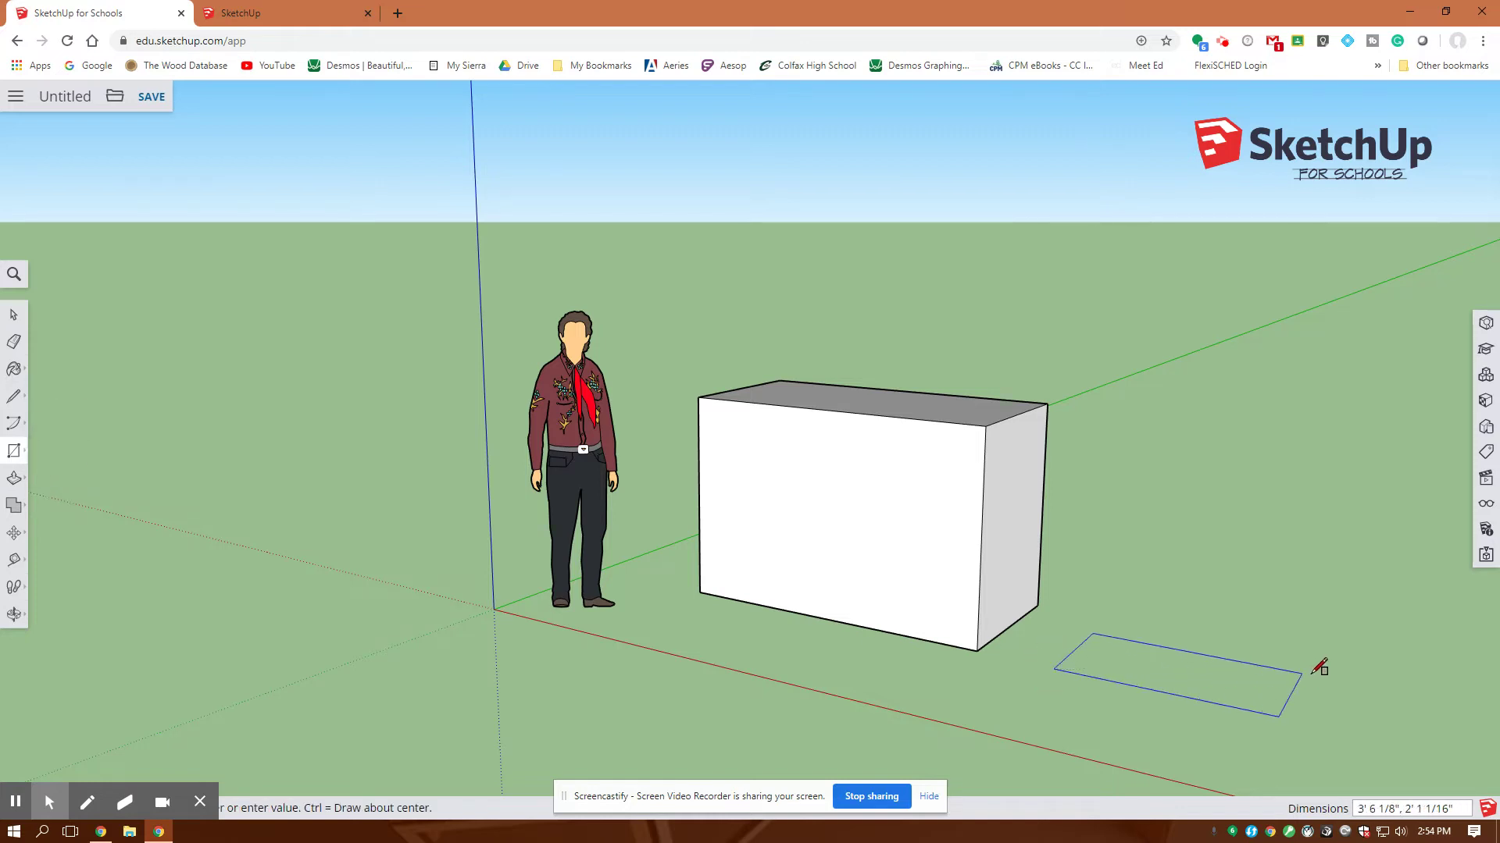
type("6',3")
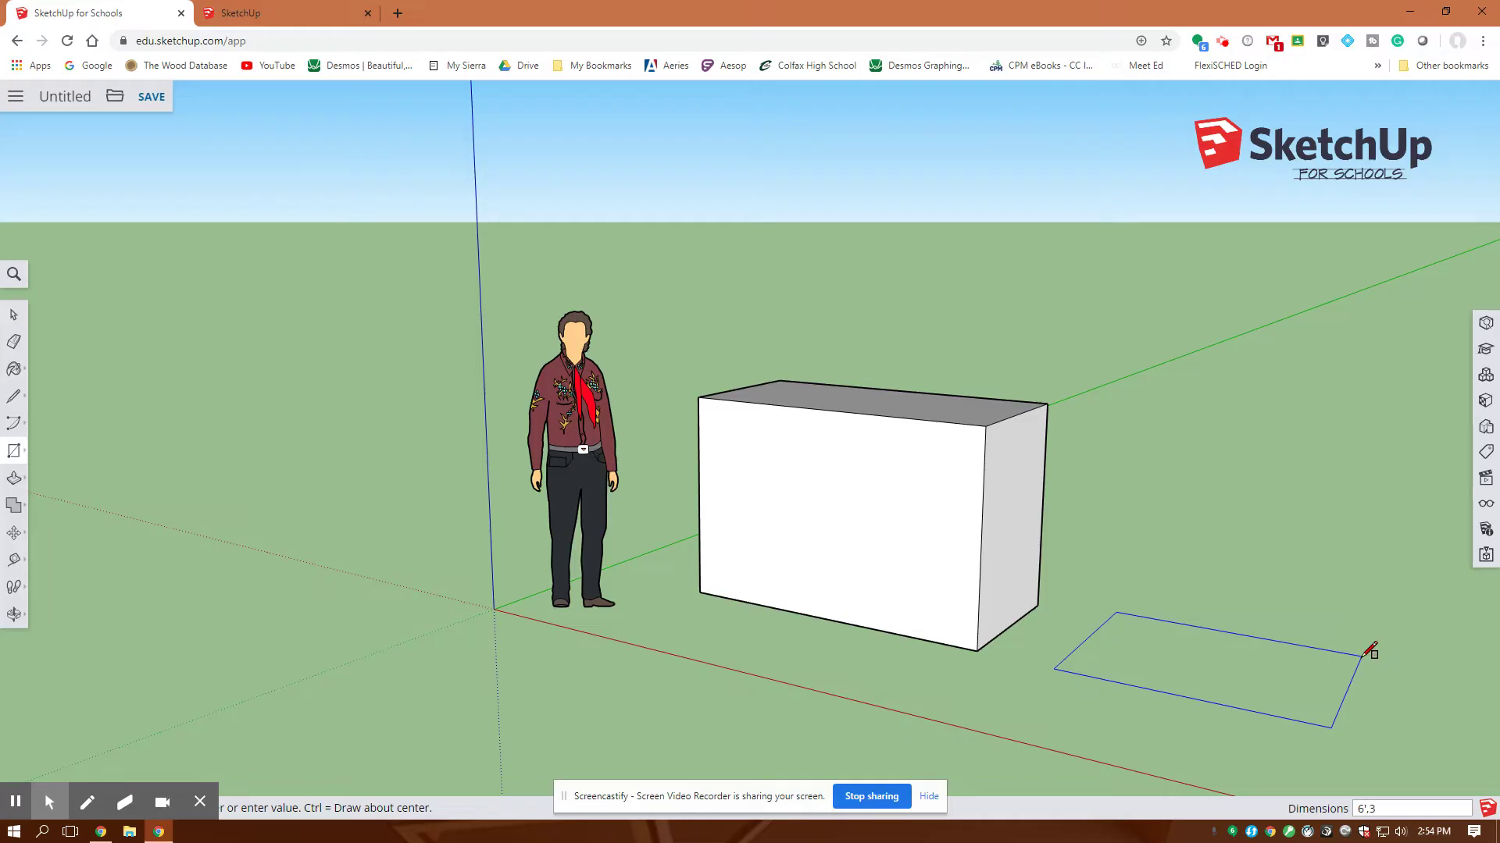
key("Return")
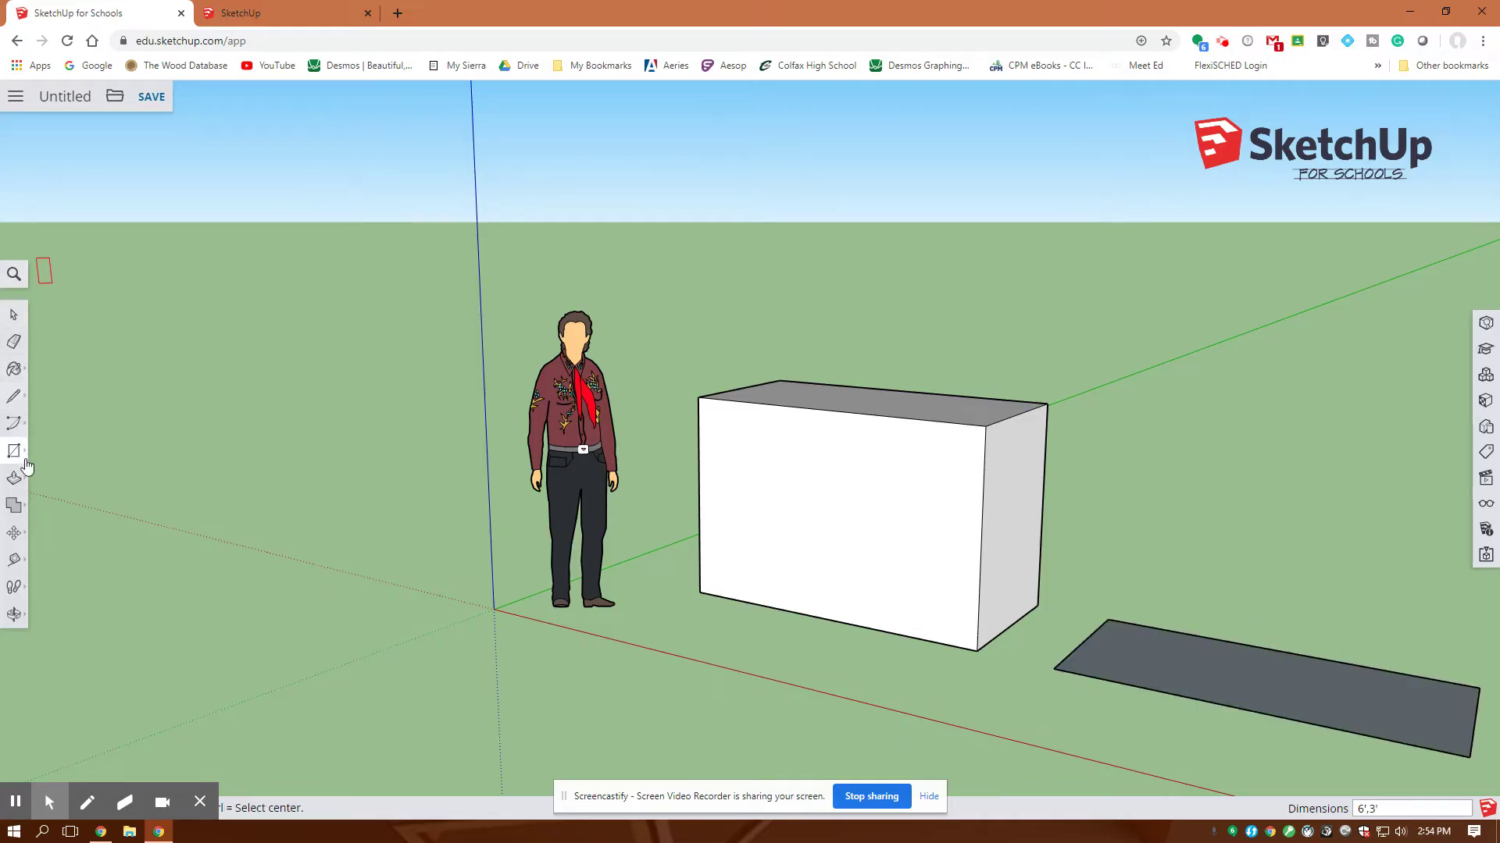
left_click(14, 478)
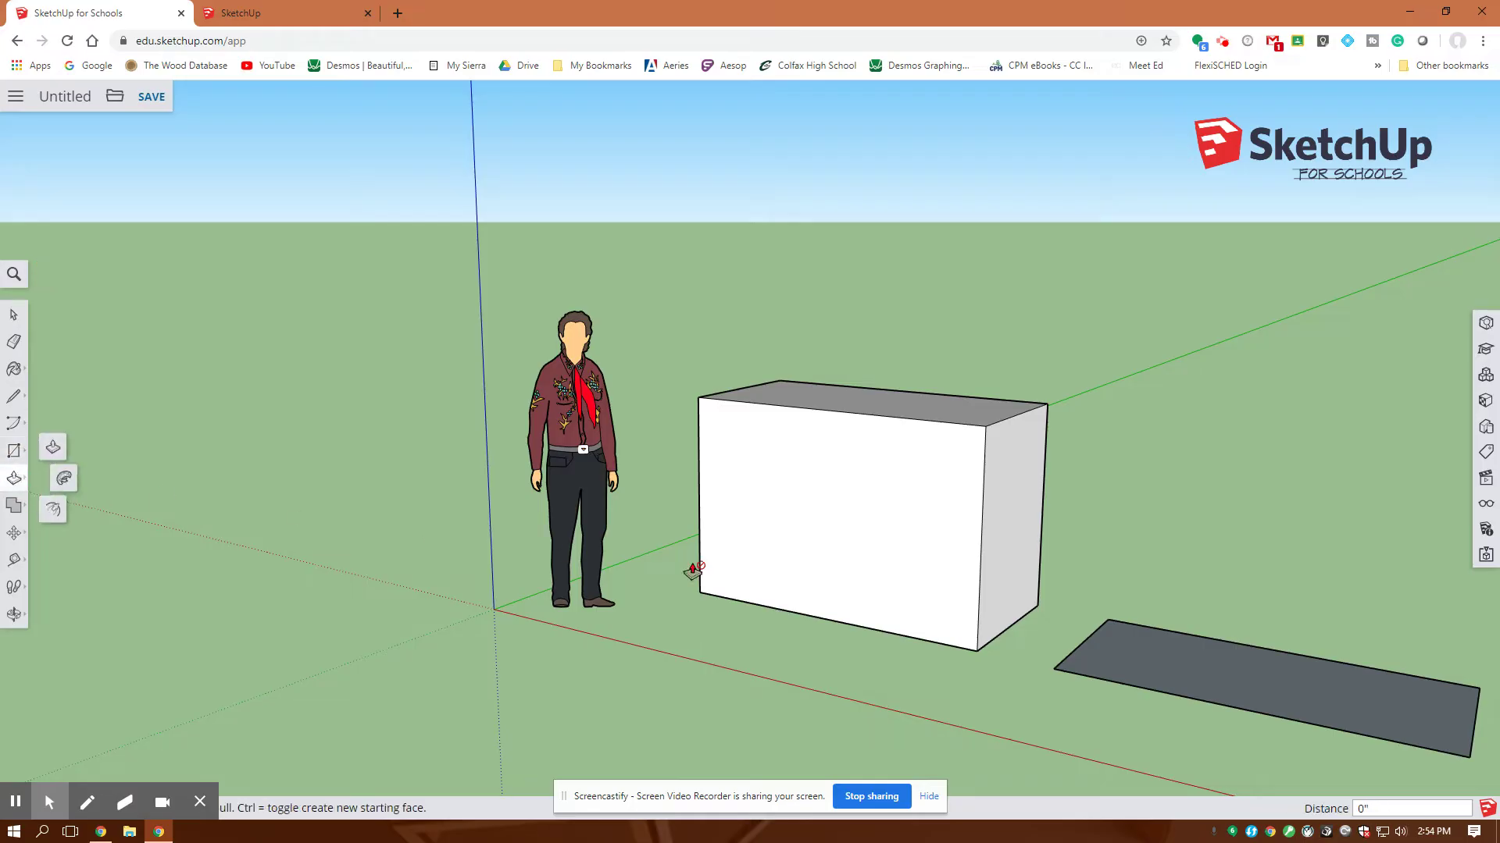
left_click(1136, 650)
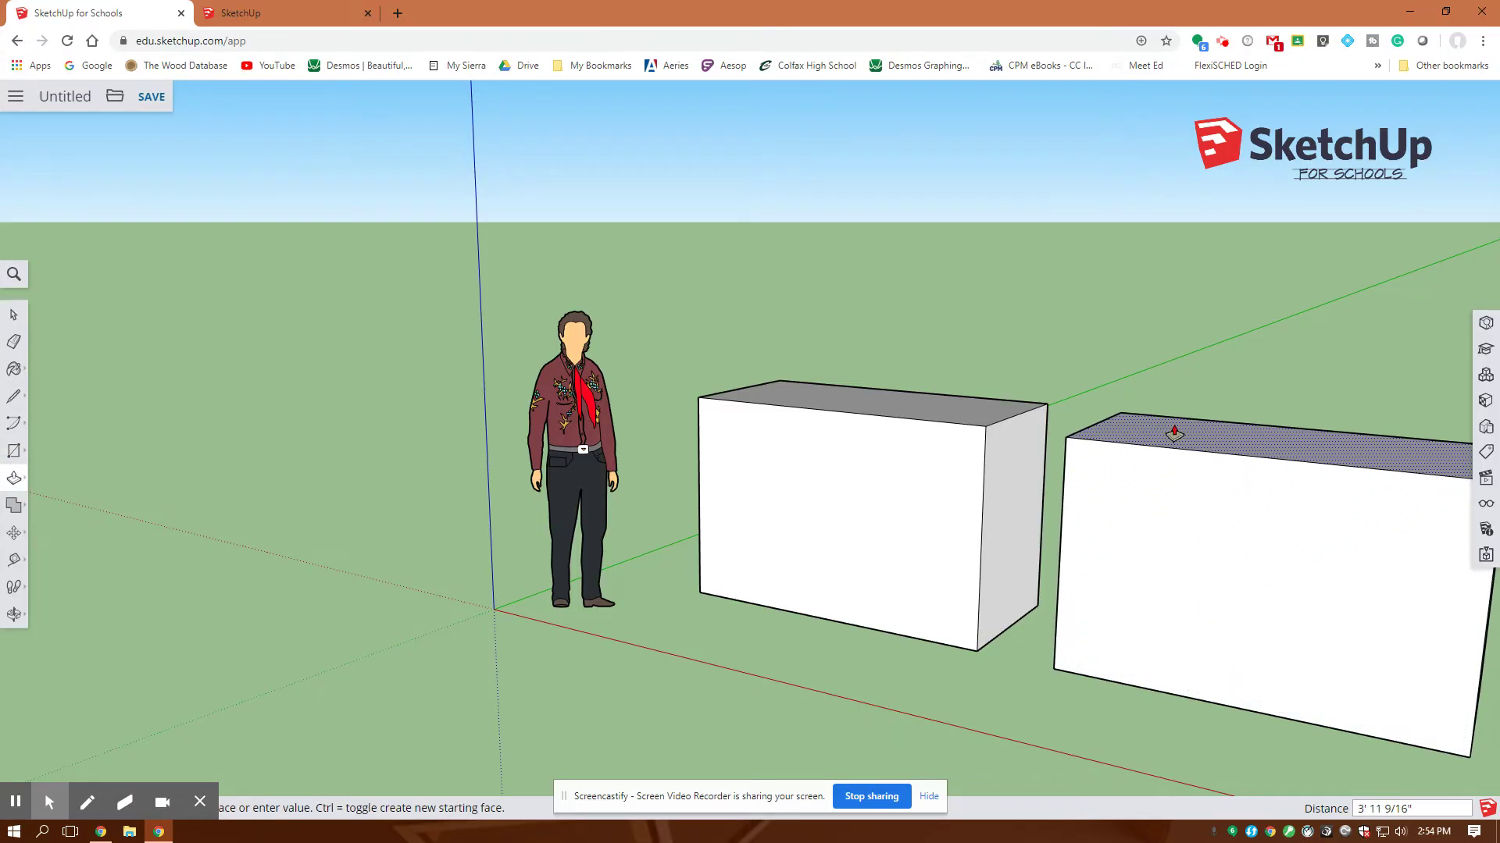
left_click(1174, 433)
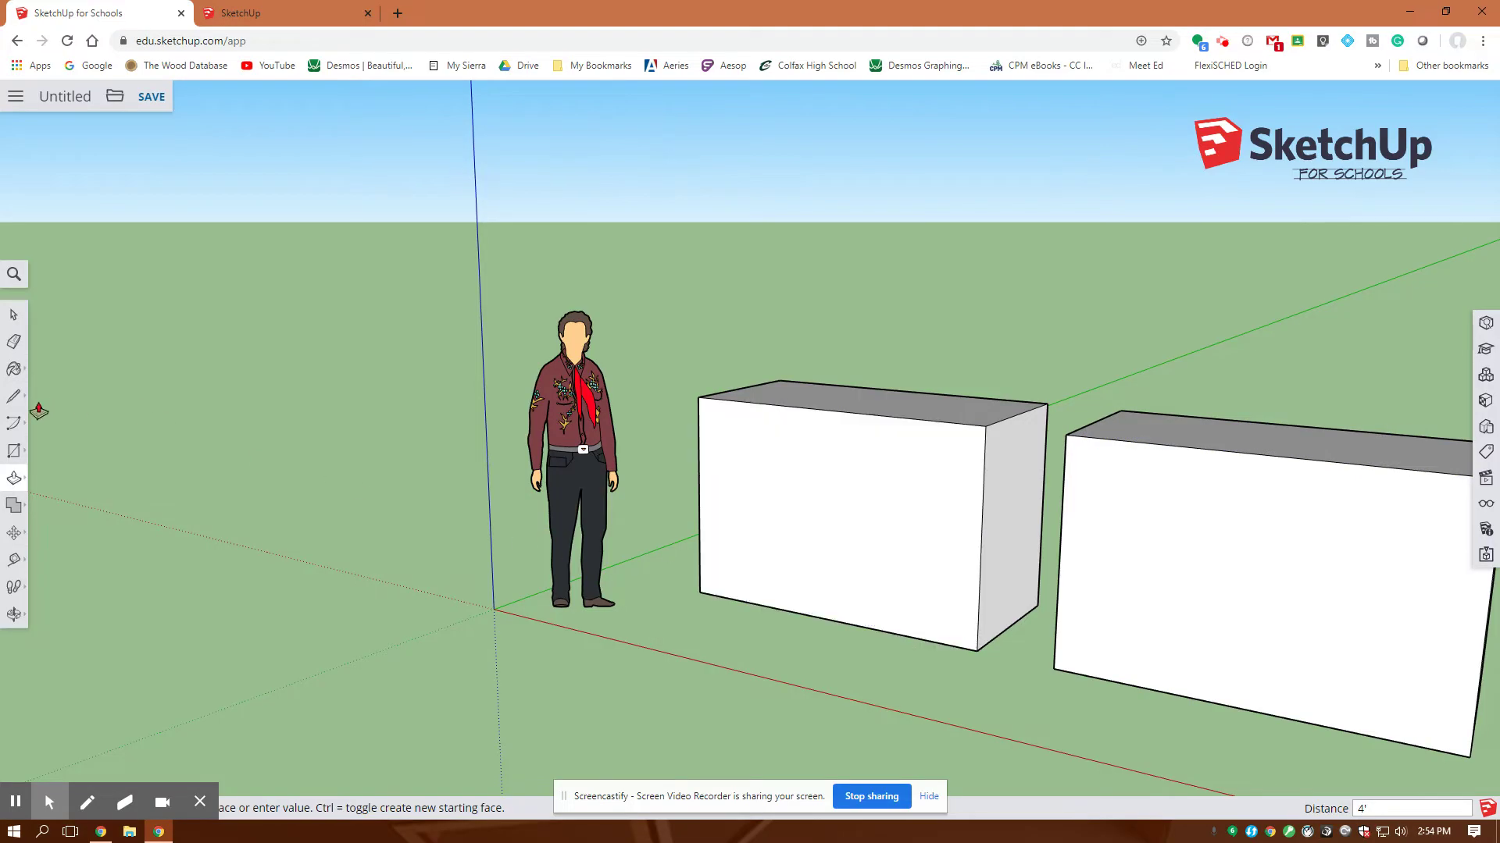
- Draw a 5' by 3' rectangle on the second box's front face and push it 3' through
left_click(17, 451)
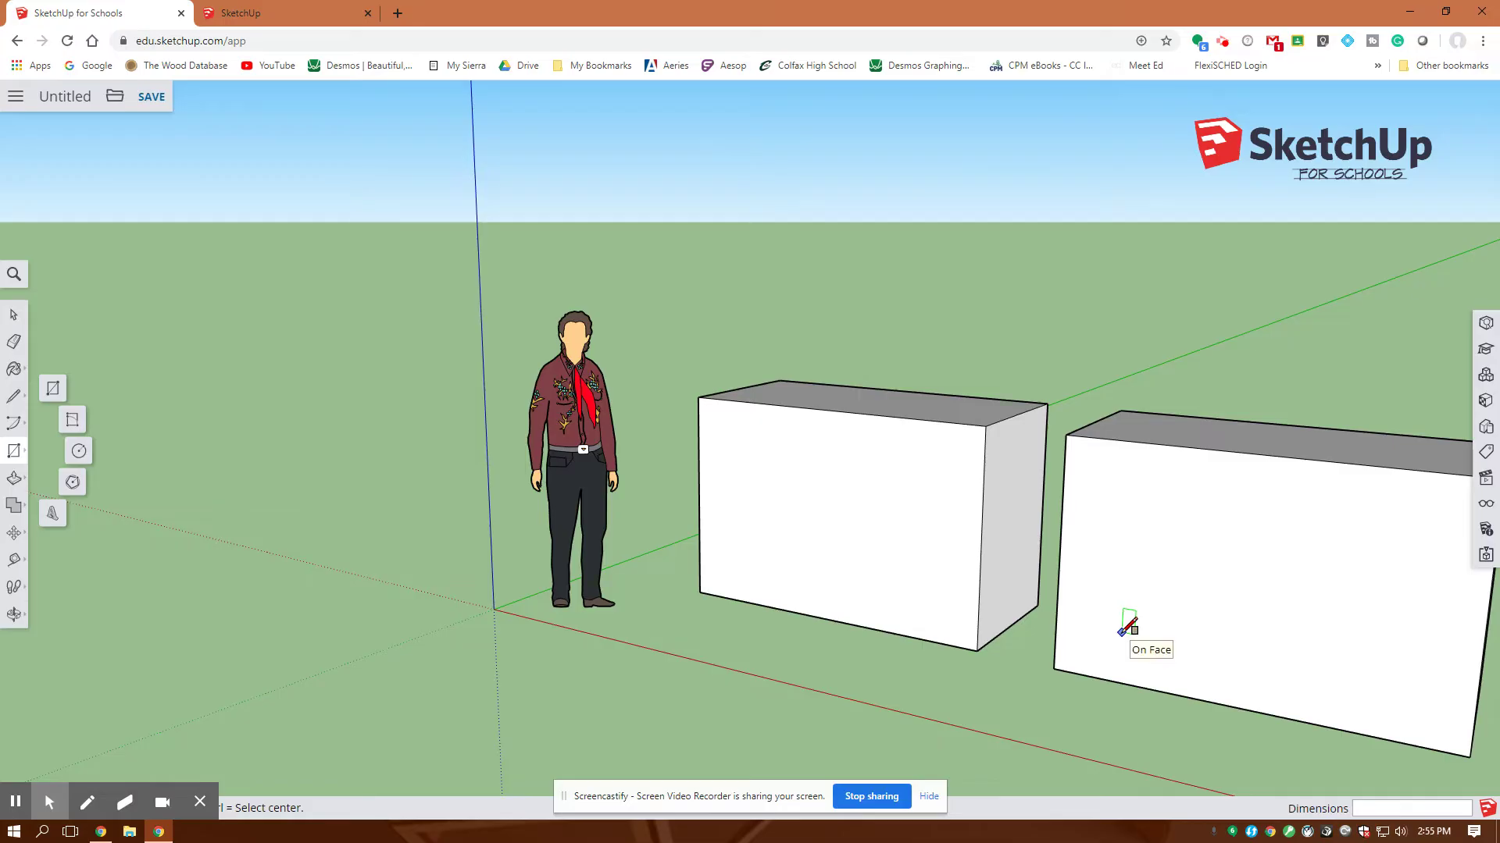
left_click(1121, 633)
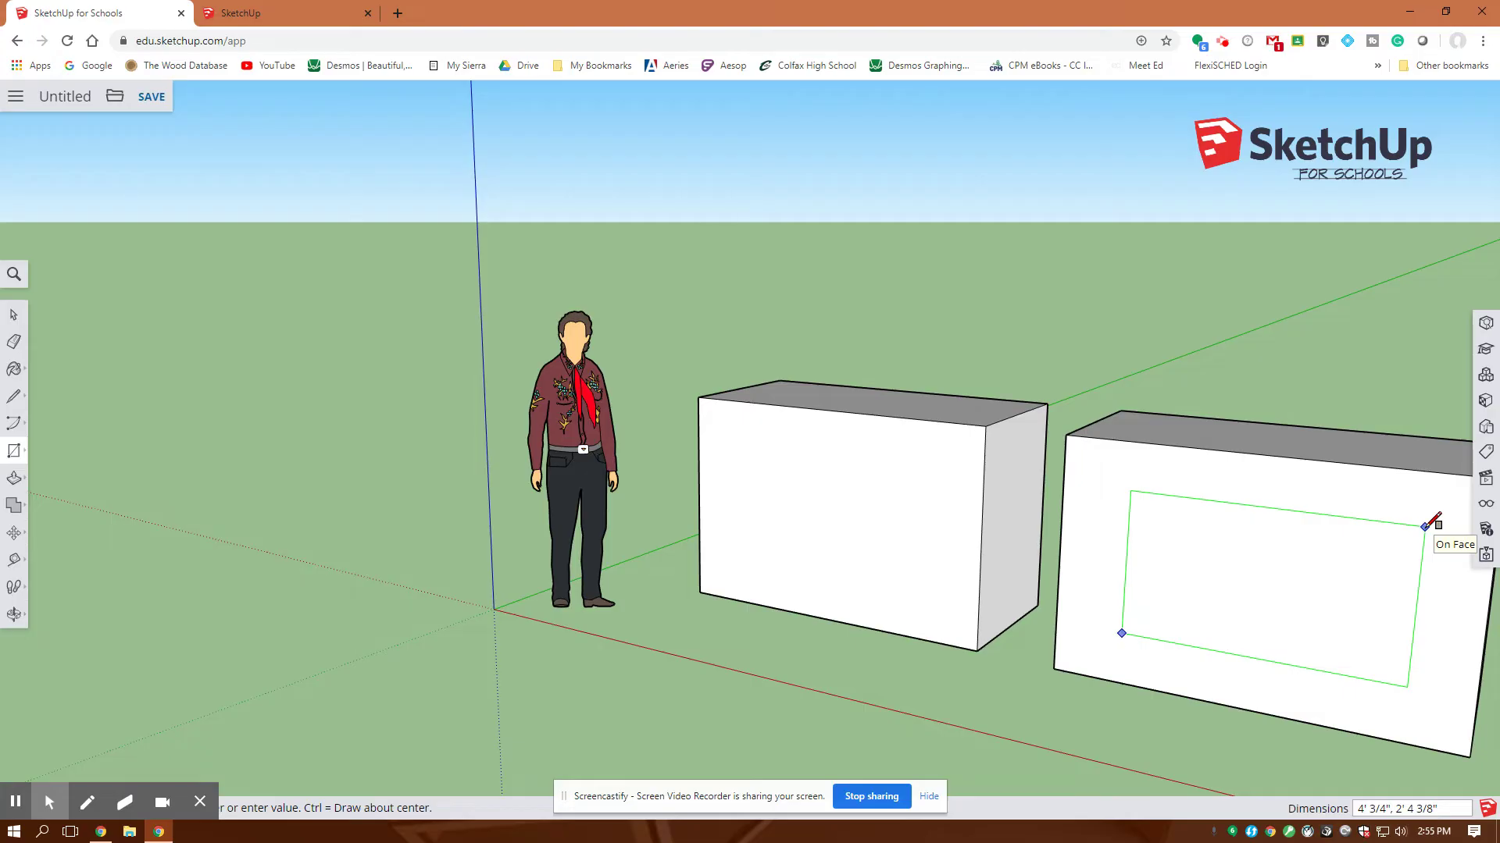
type("5',3")
key("Return")
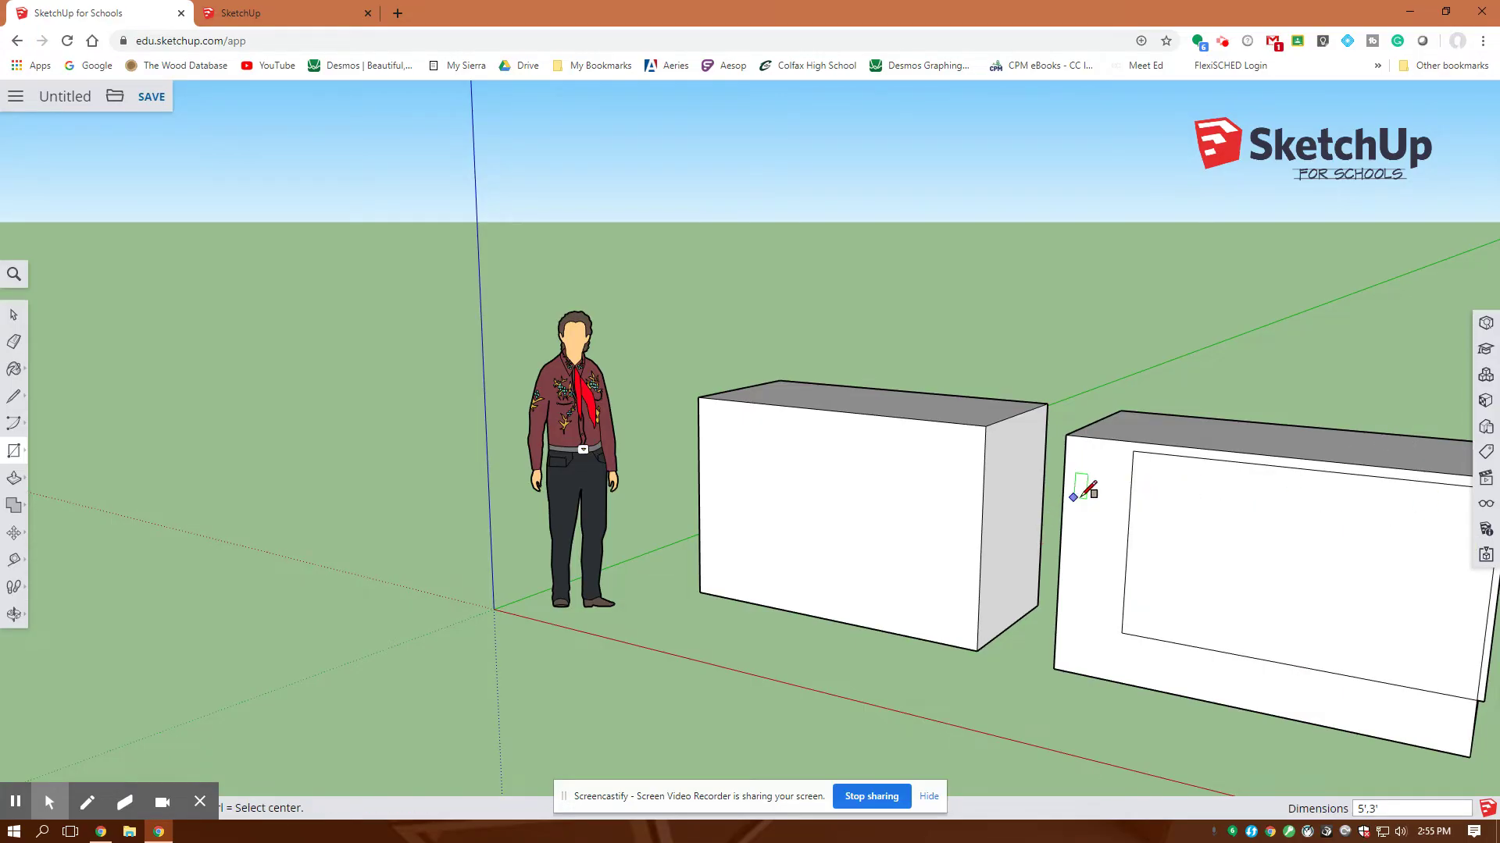
left_click(17, 481)
left_click(1245, 524)
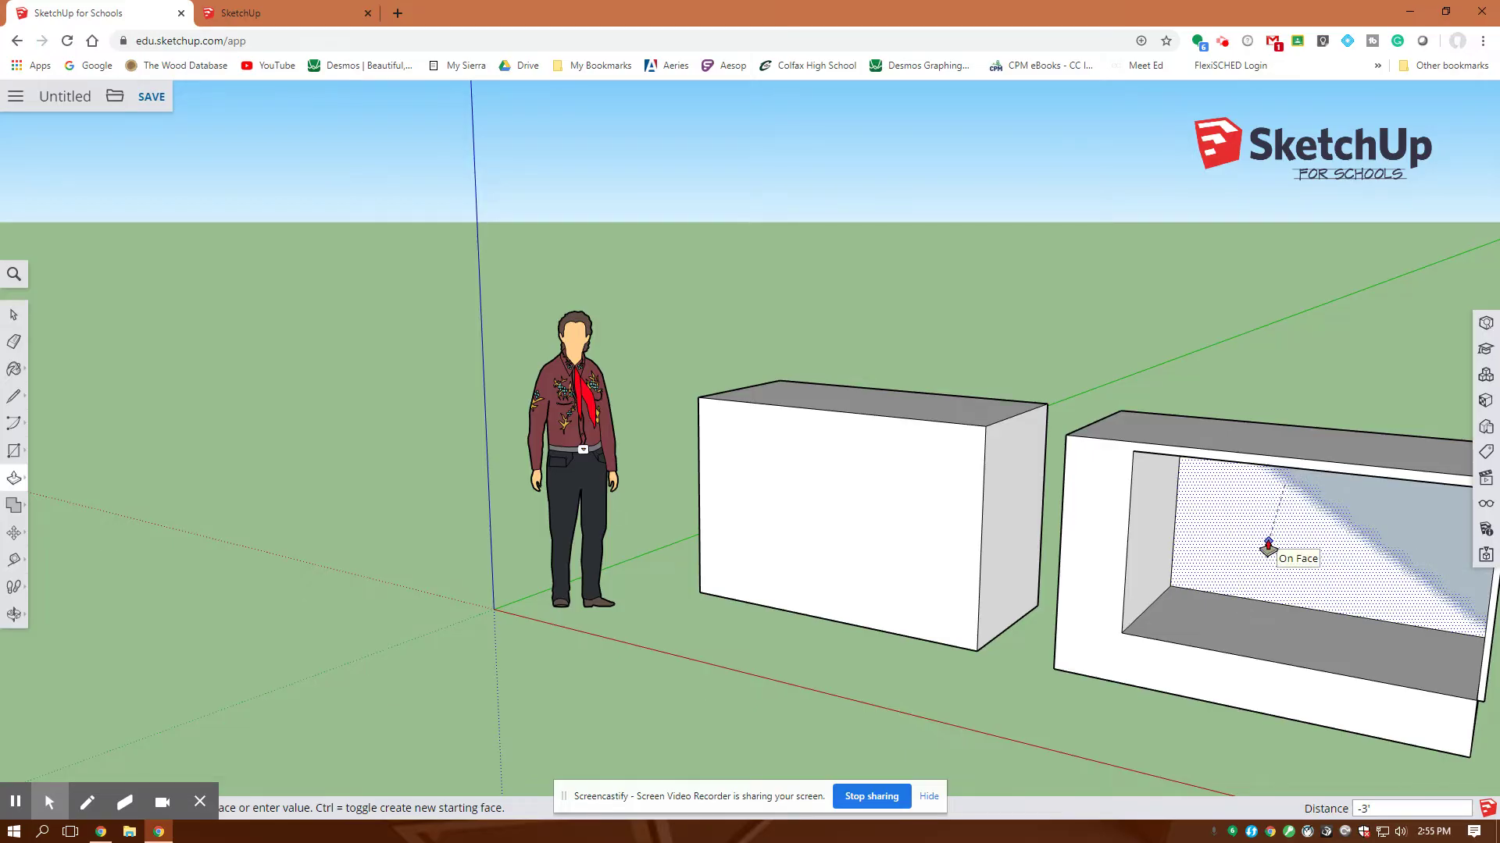
key("Return")
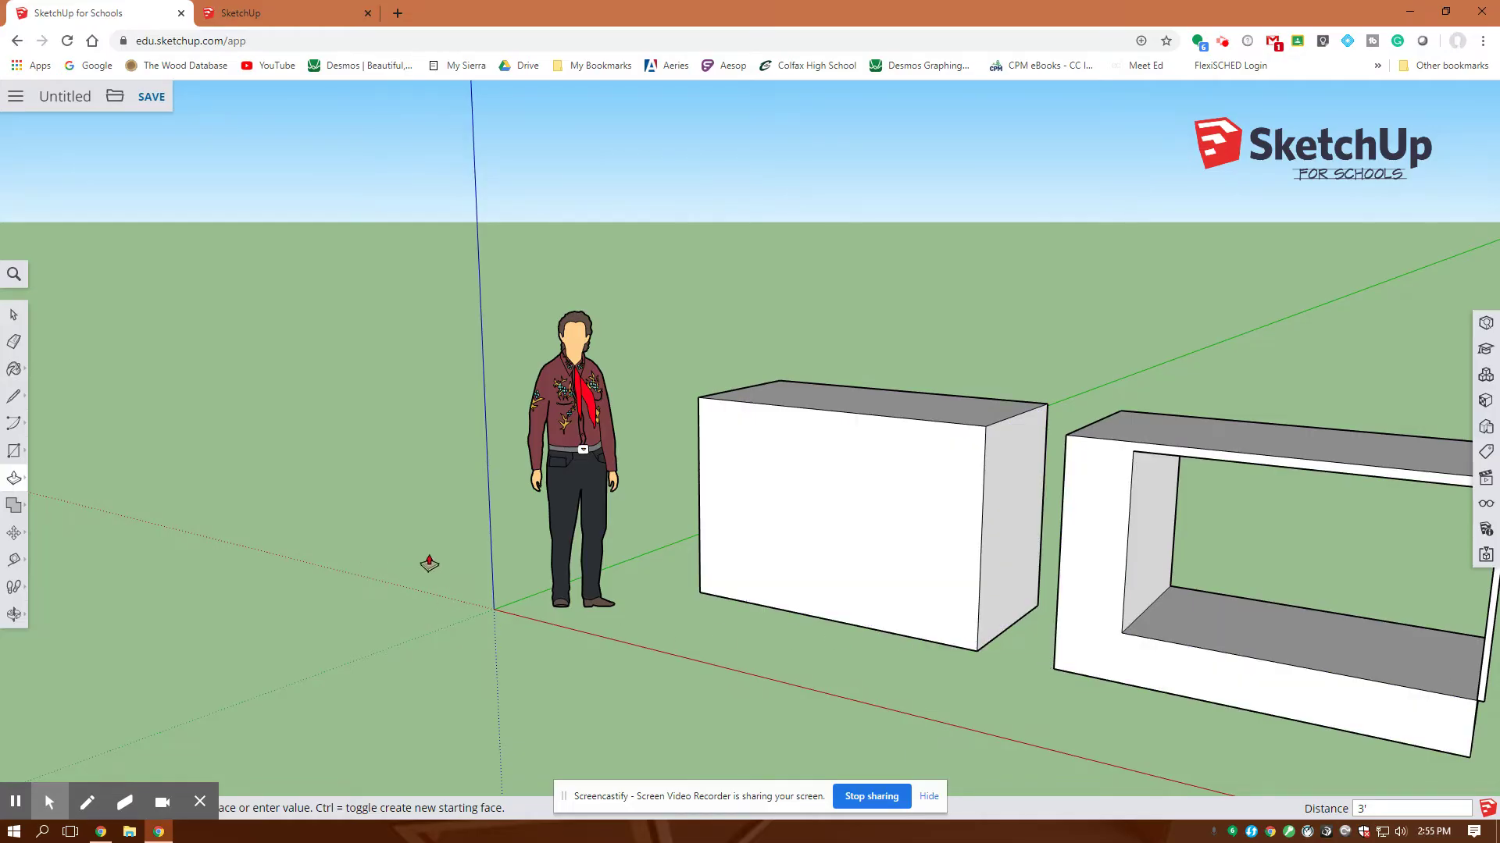
- Undo the old hole and push a 4' by 2' rectangle 3' through the second box
key("ctrl+z")
key("ctrl+z")
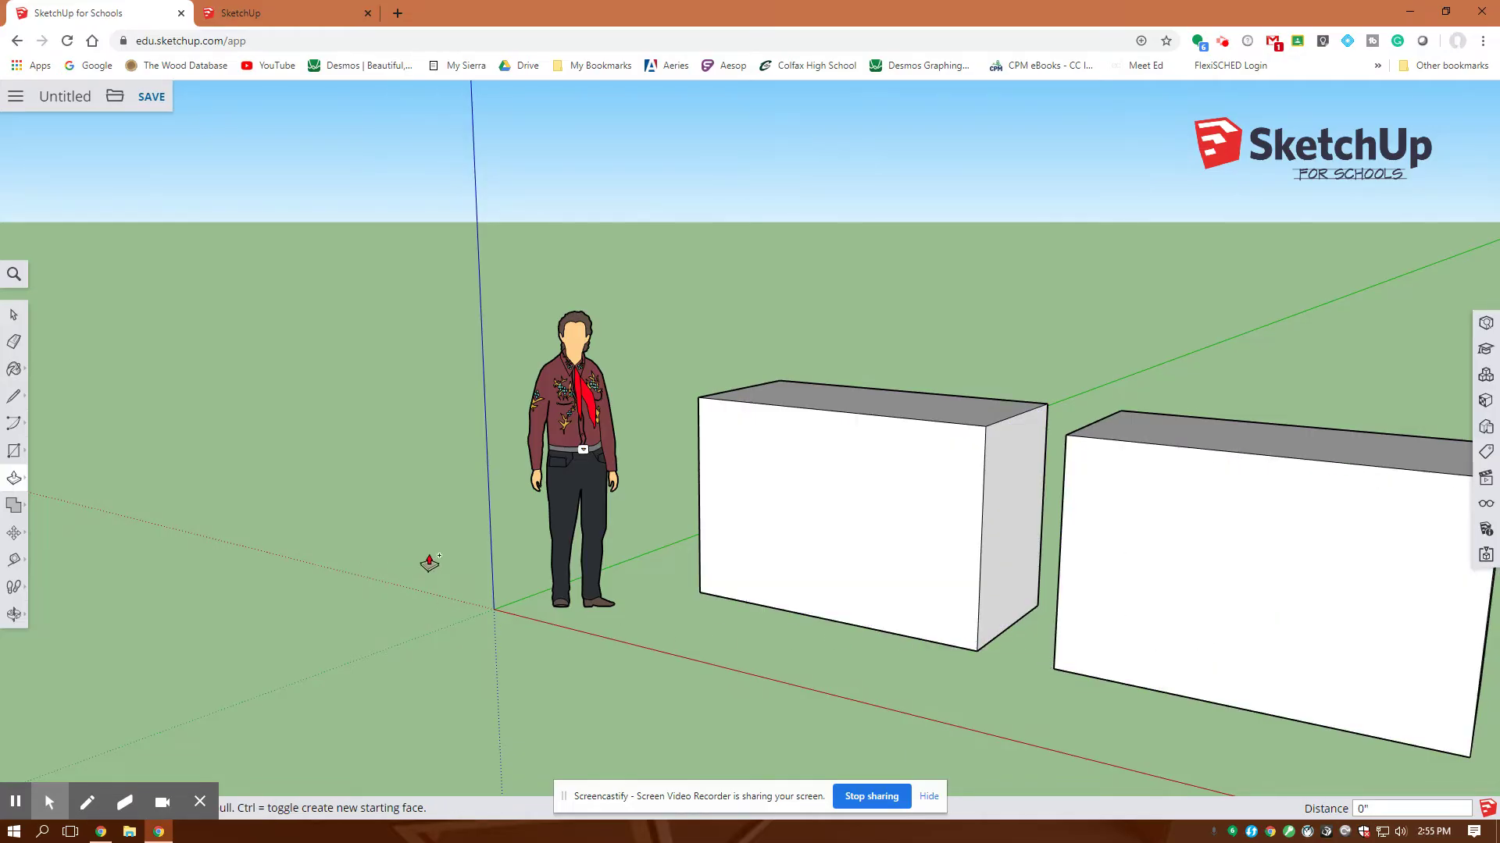
left_click(13, 452)
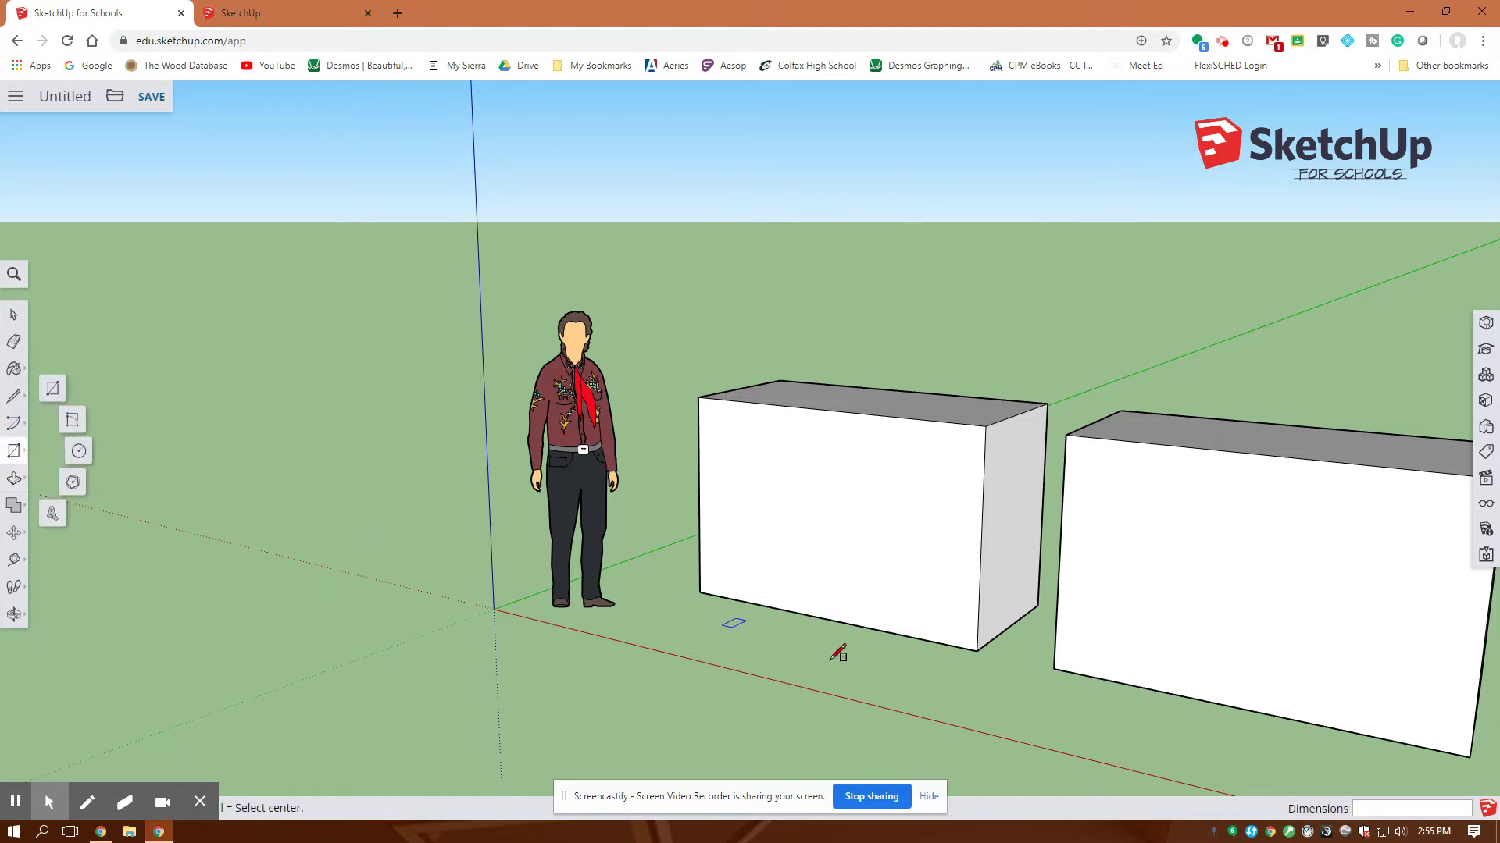
left_click(1084, 627)
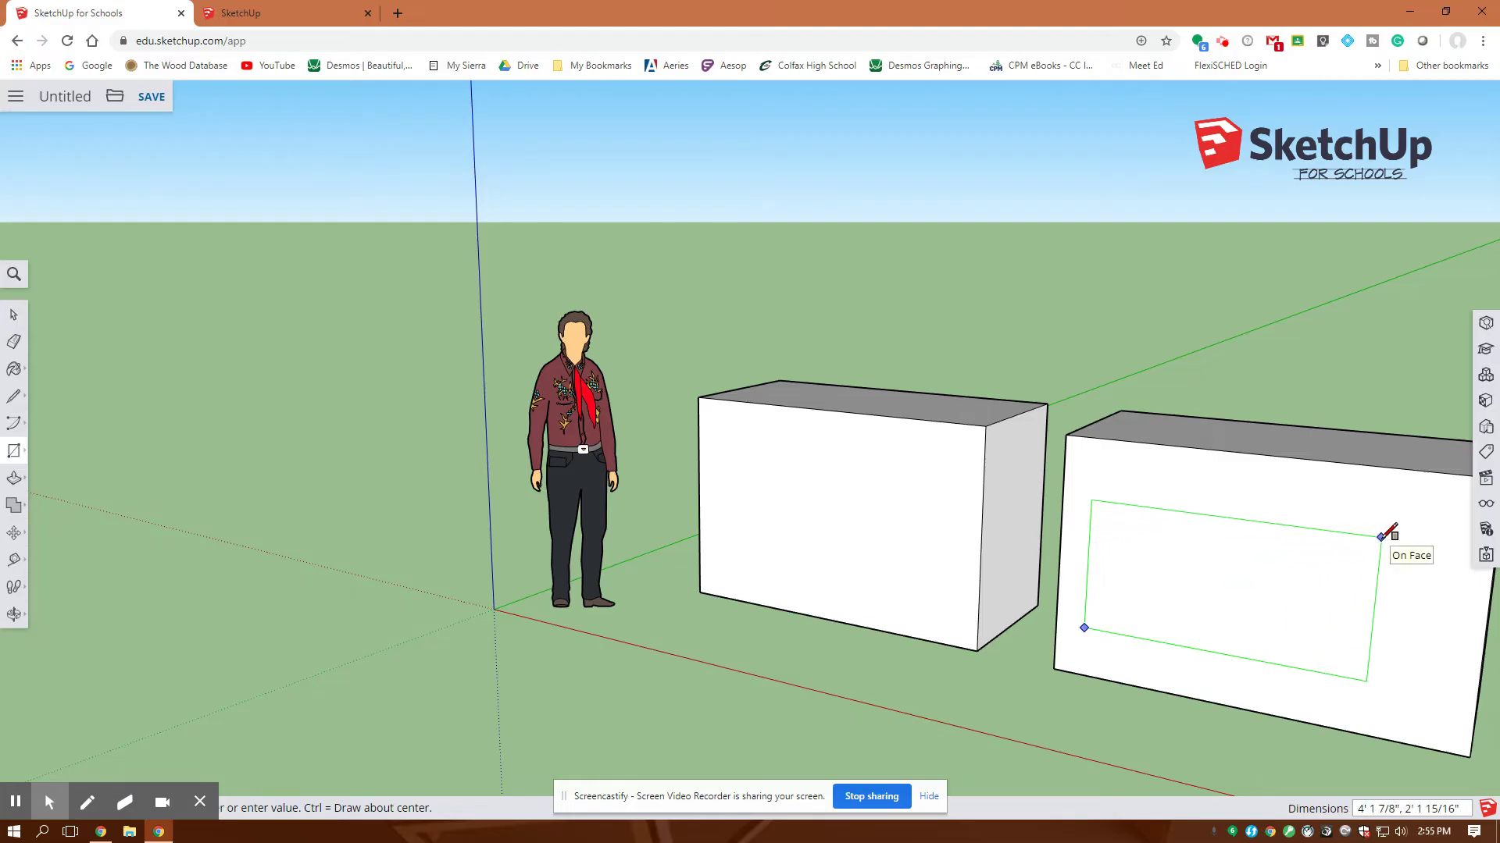
type("4',2")
key("Return")
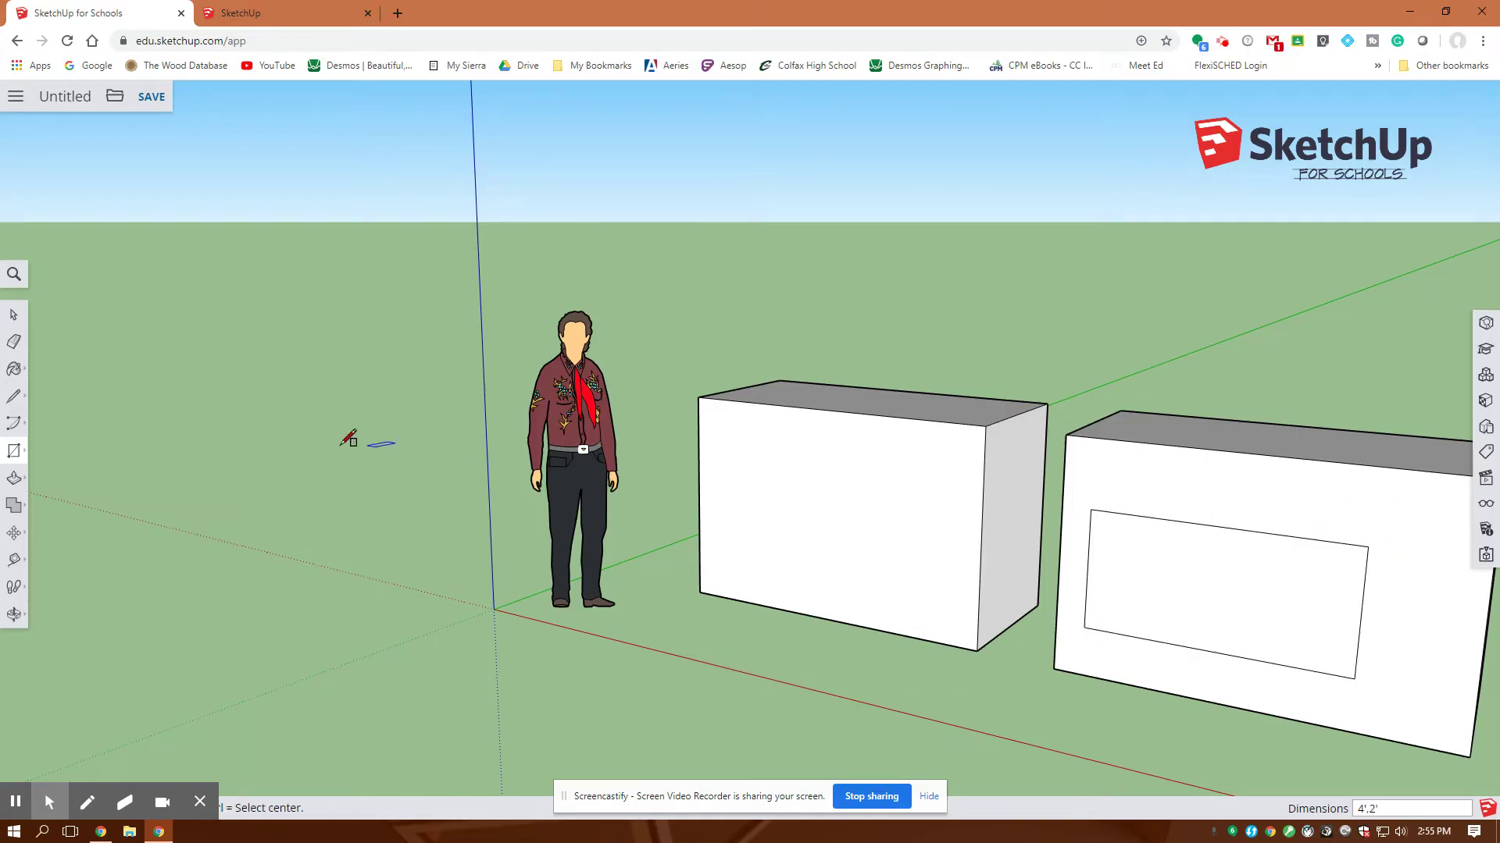
left_click(16, 478)
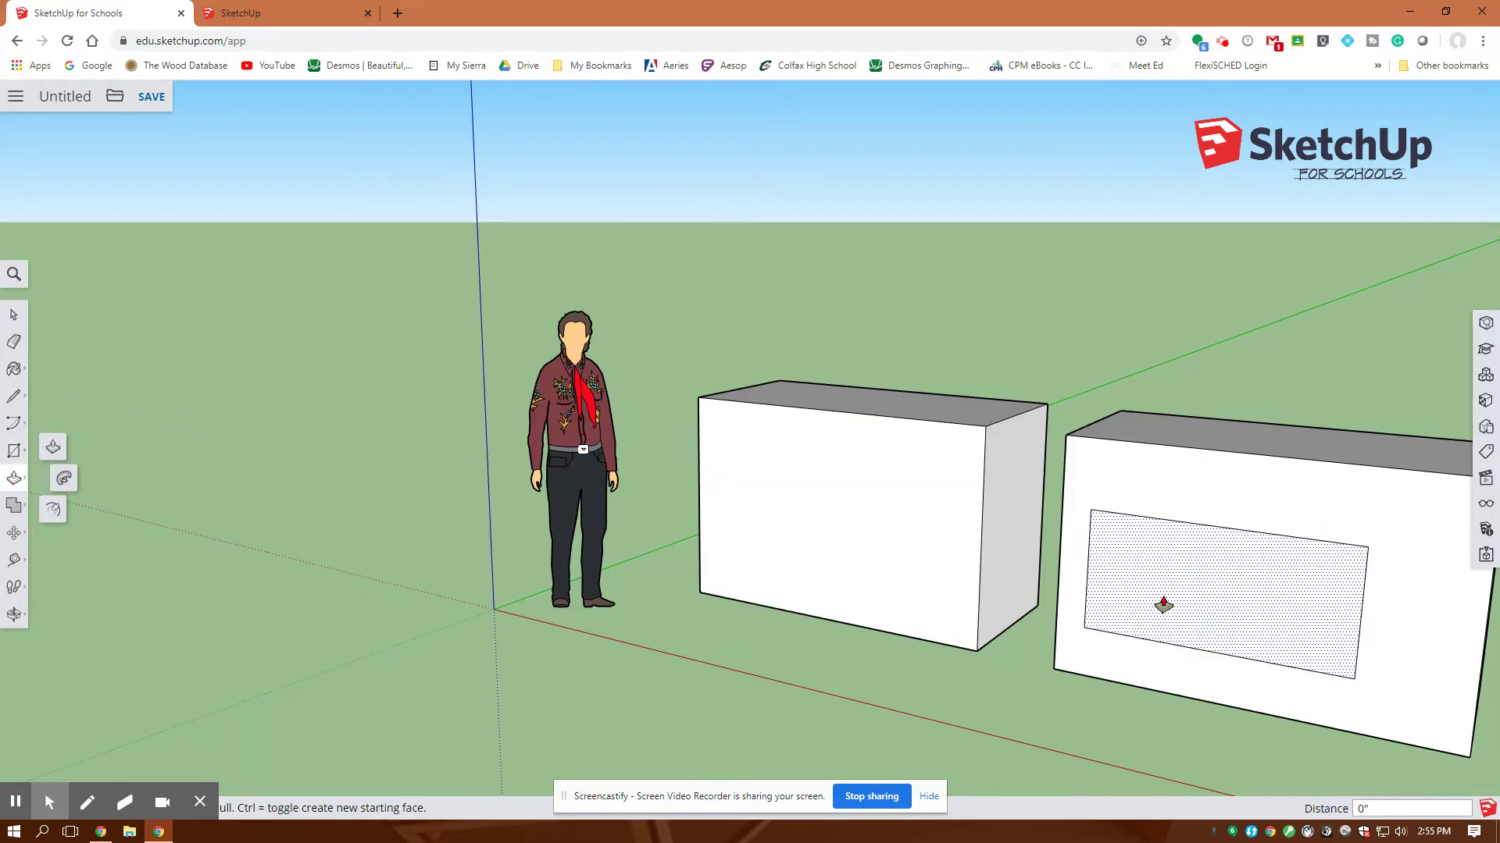
left_click(1162, 599)
left_click(1217, 557)
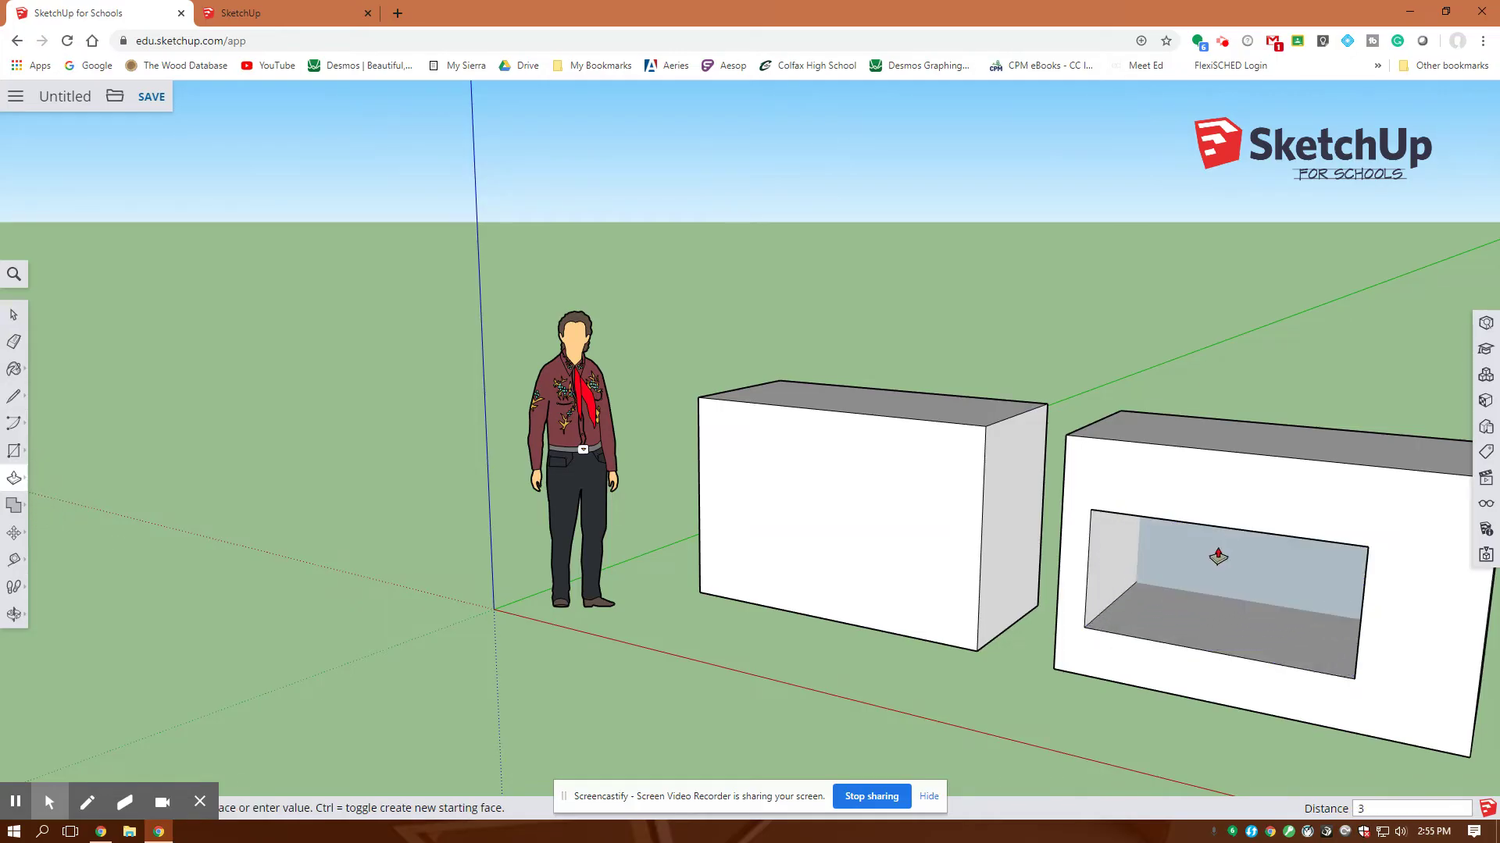
key("Return")
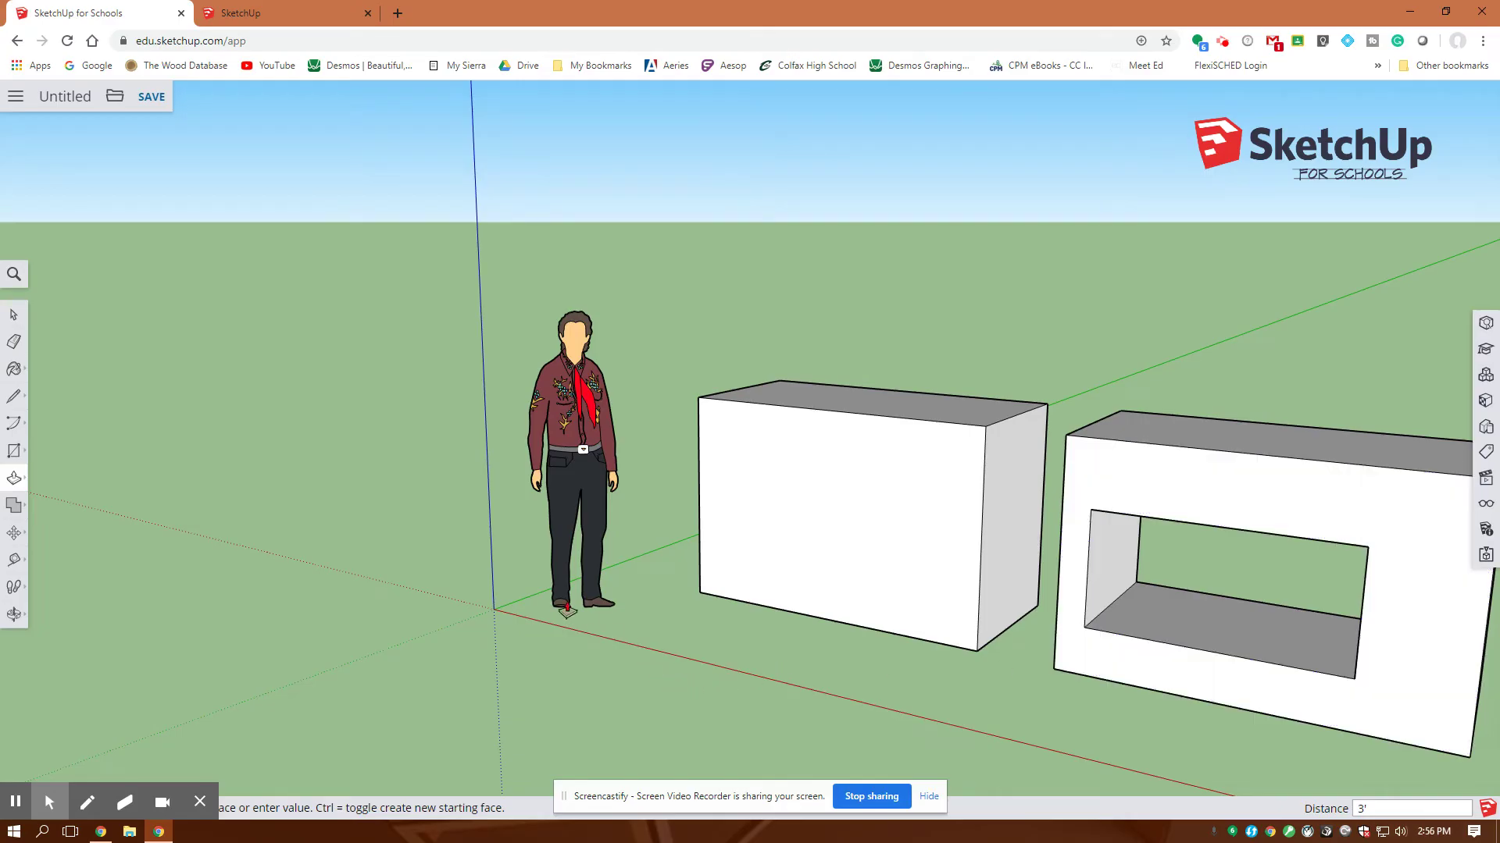
- Zoom out and draw a 6' by 3' base on the ground right of the hollow box
left_click(13, 314)
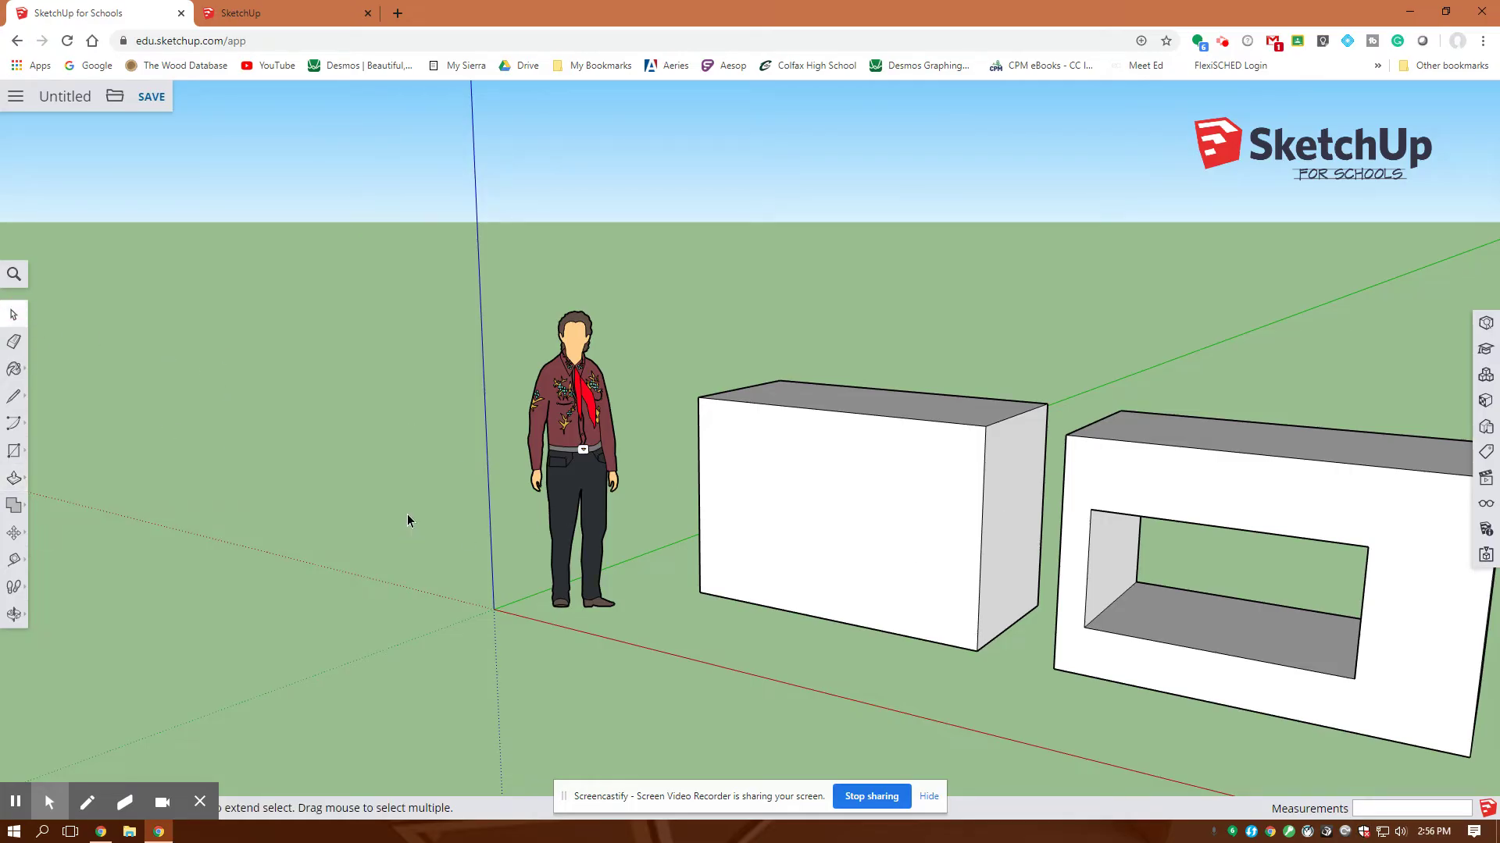
scroll(396, 532, "down", 6)
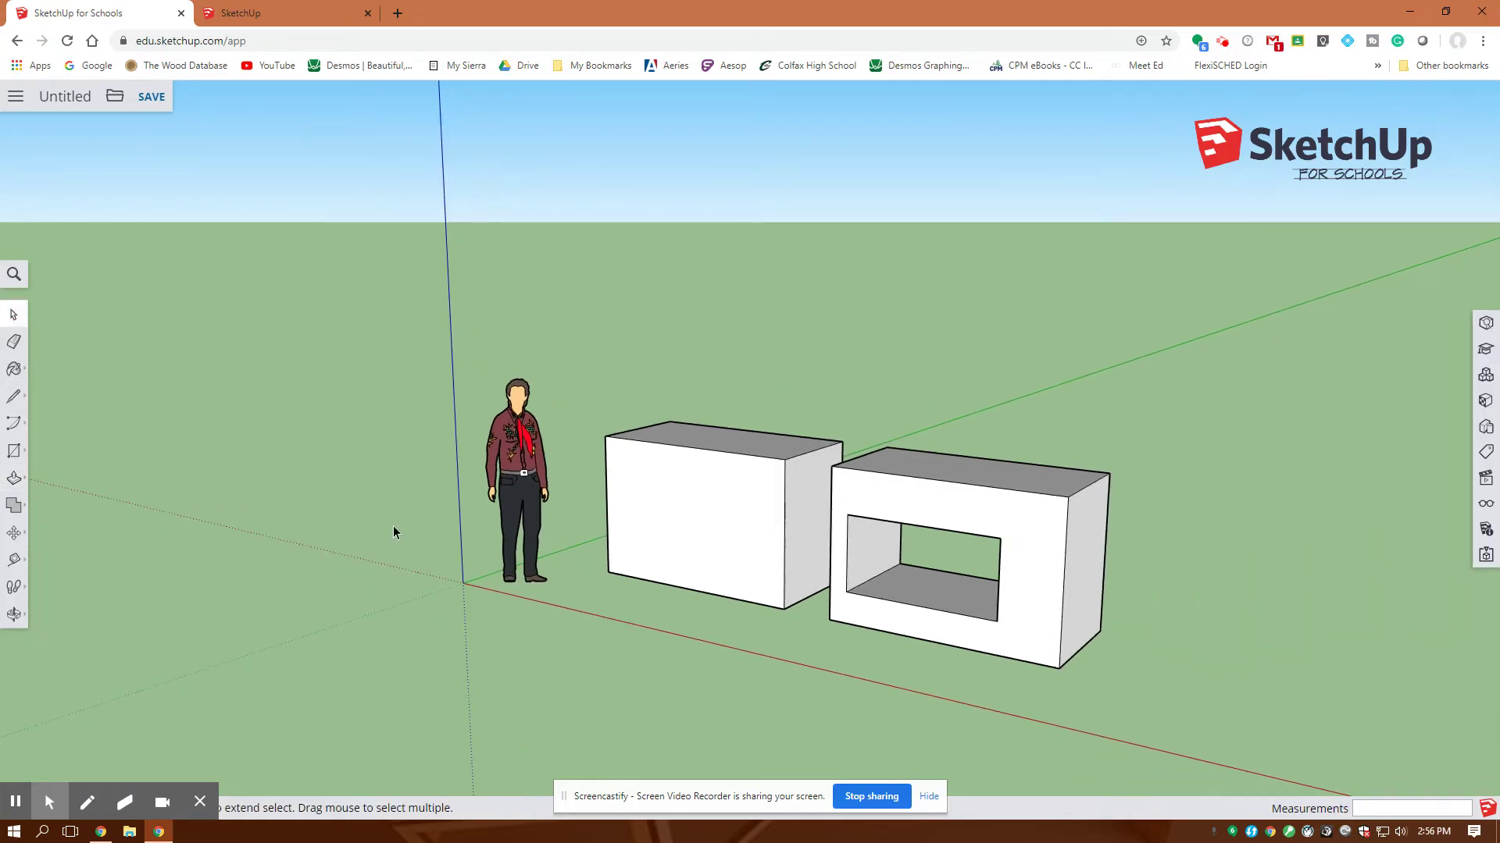
scroll(393, 532, "down", 1)
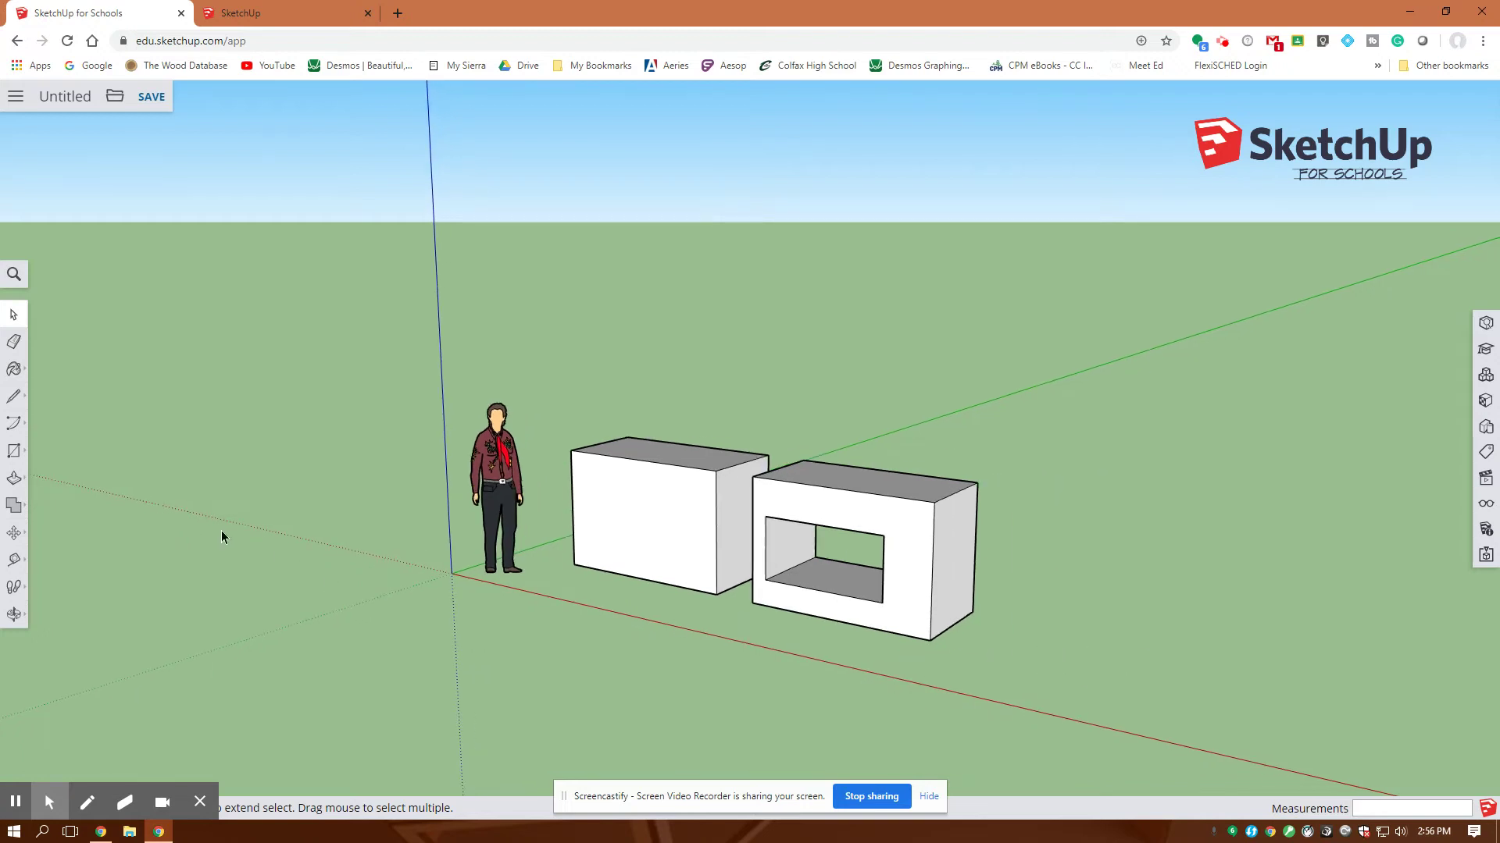
left_click(15, 450)
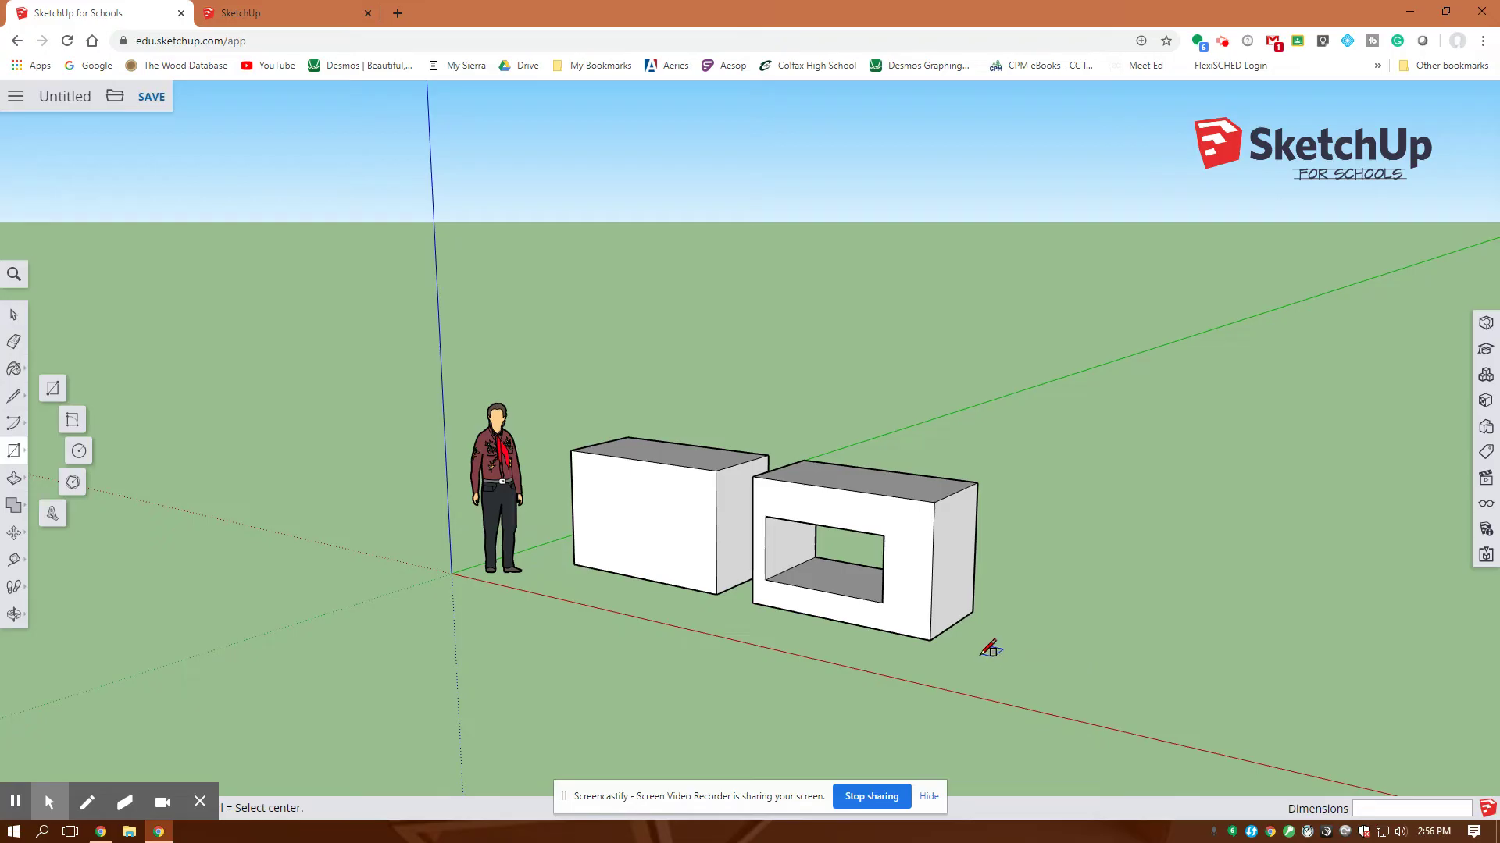
left_click(980, 652)
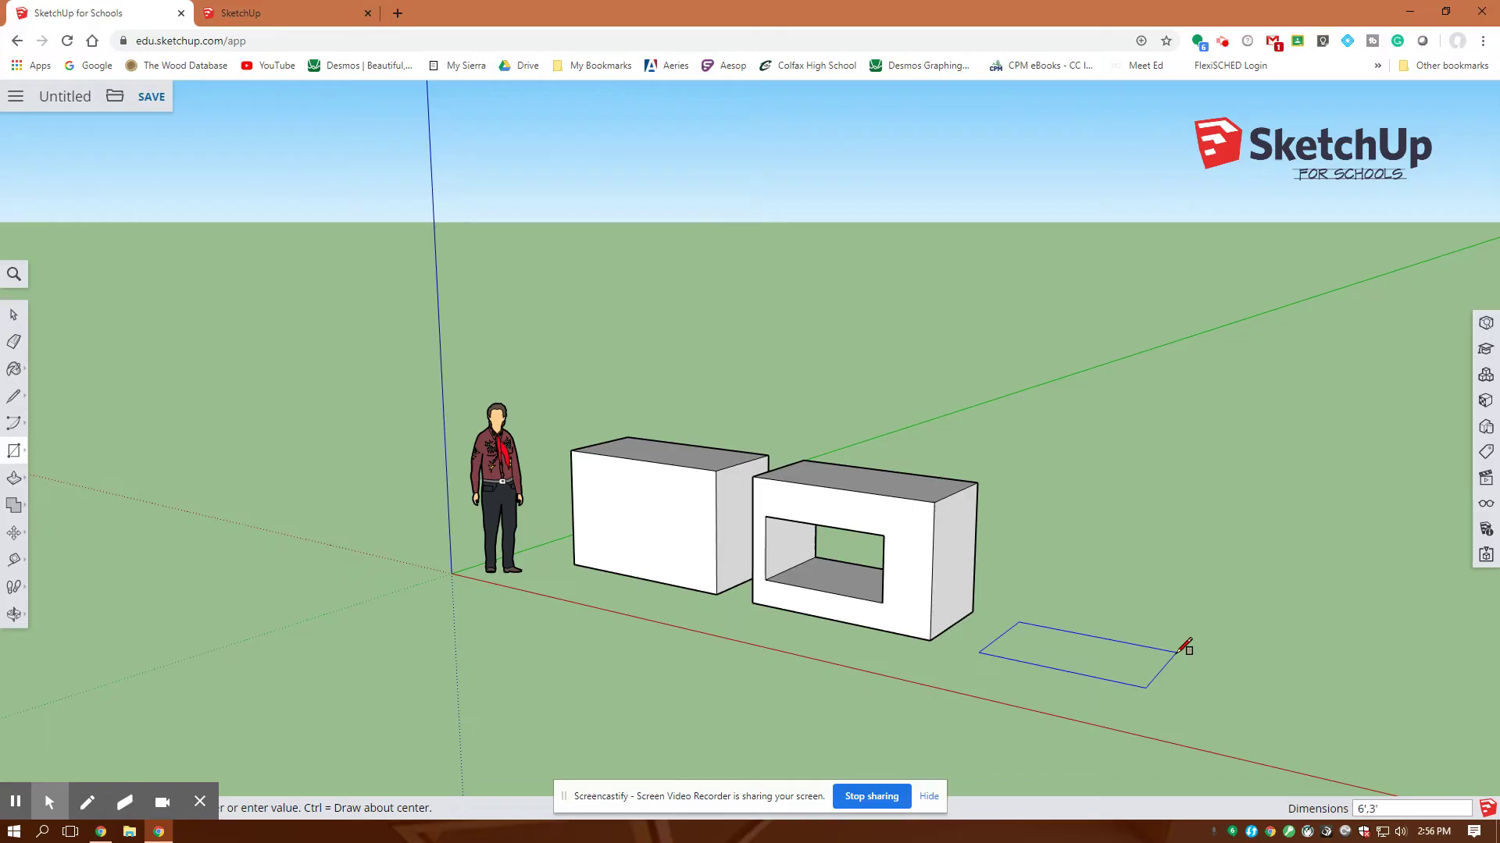
left_click(1234, 665)
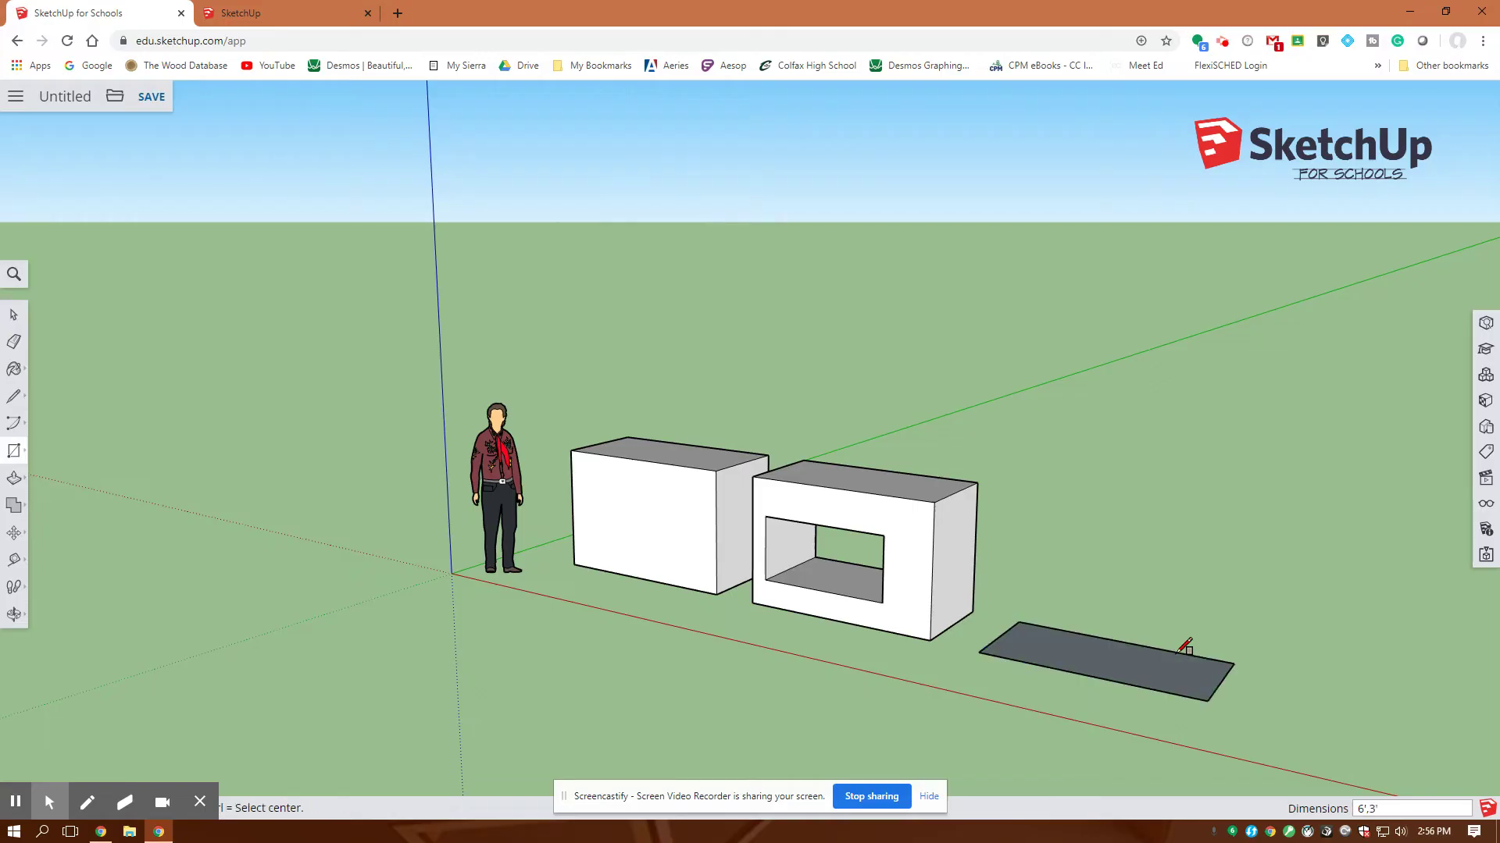
- Pull the new base up 2' into a low box
left_click(14, 477)
left_click(1050, 662)
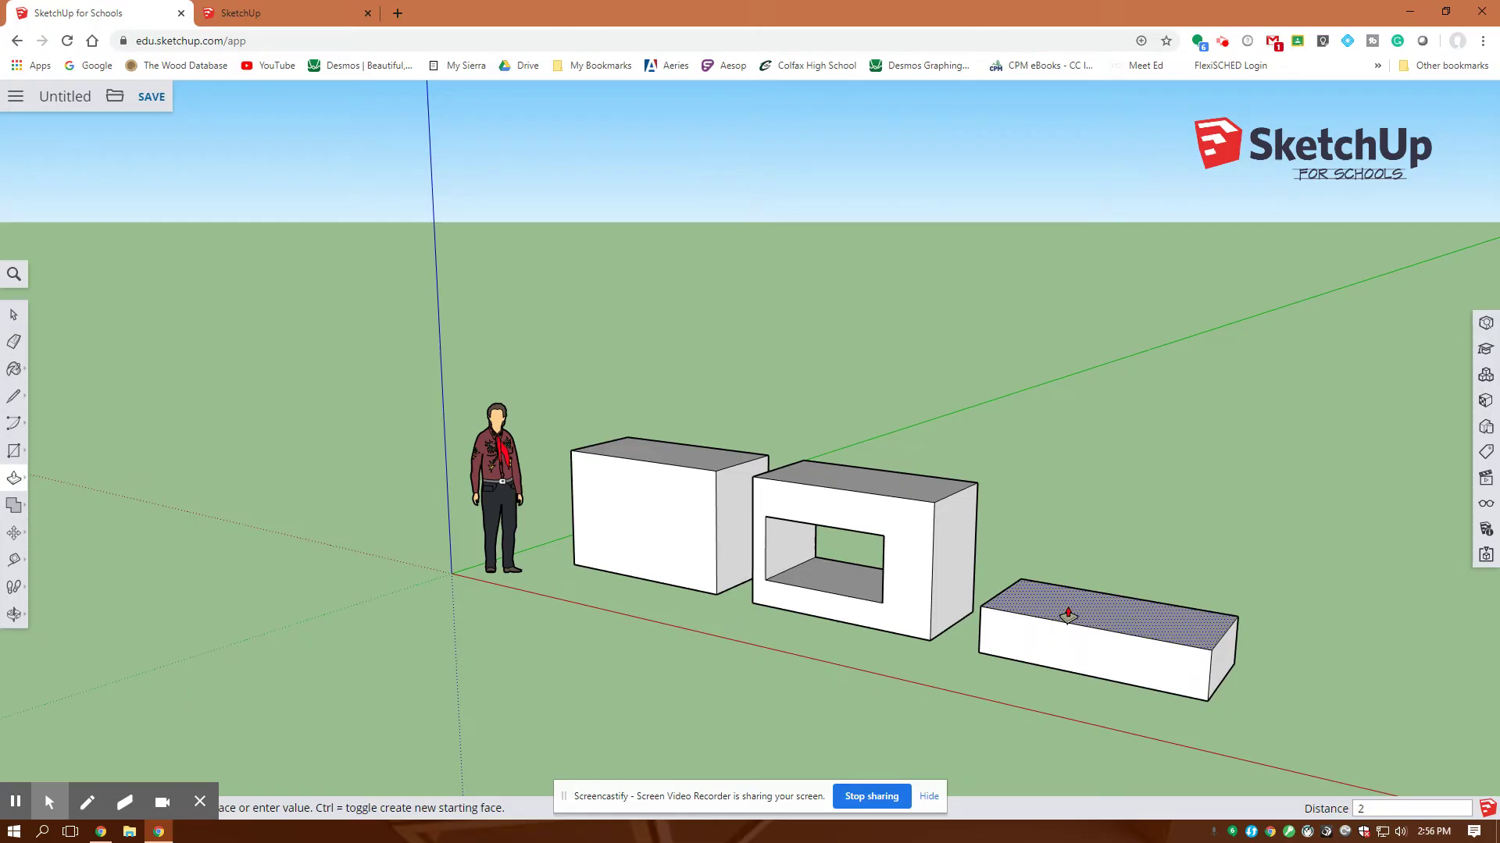
type("2'")
key("Return")
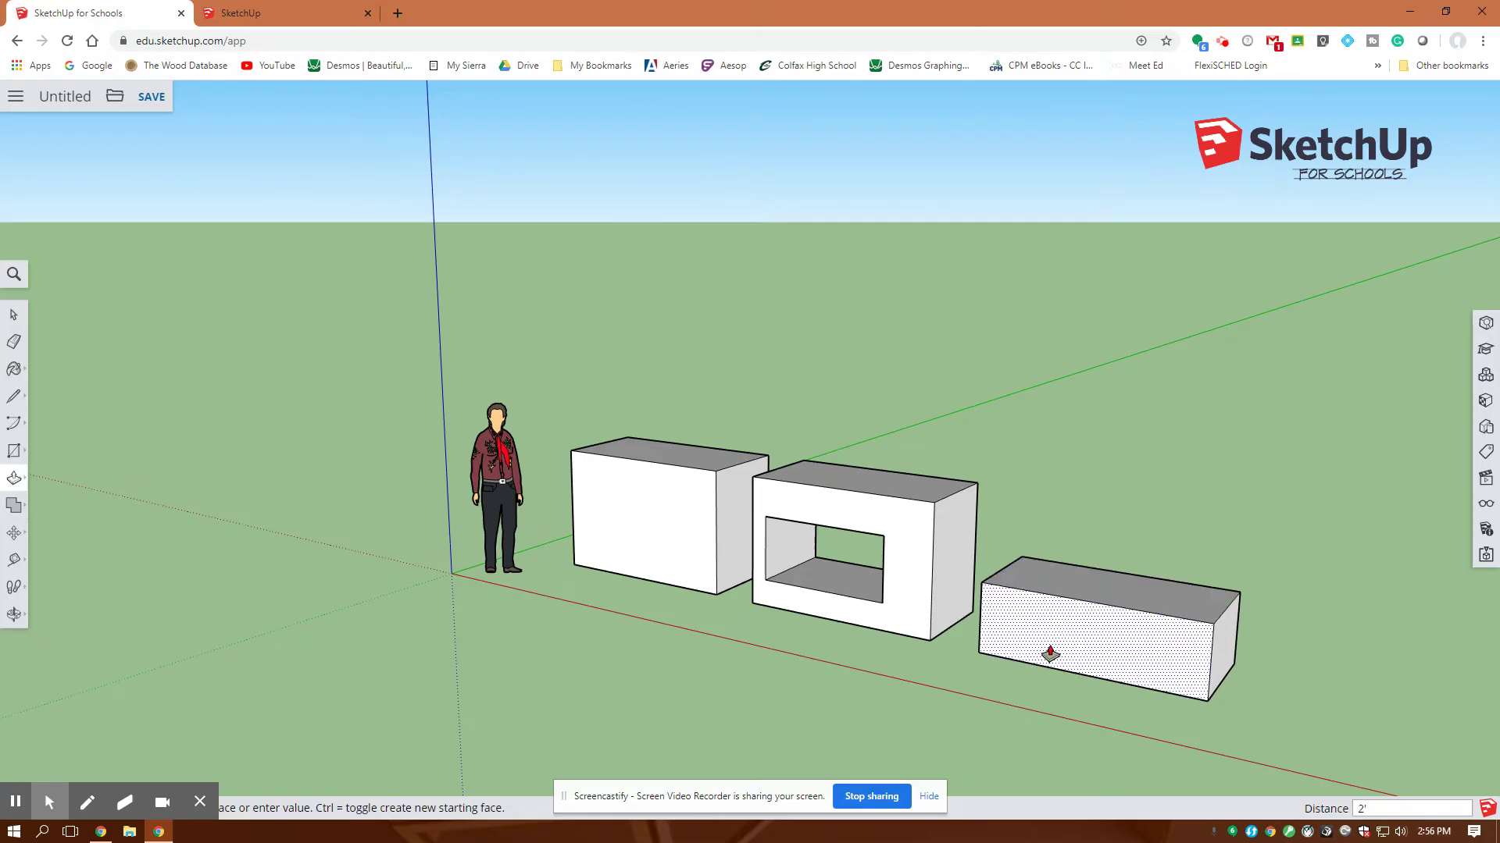
- Draw a narrower rectangle on the long box's top face
left_click(14, 450)
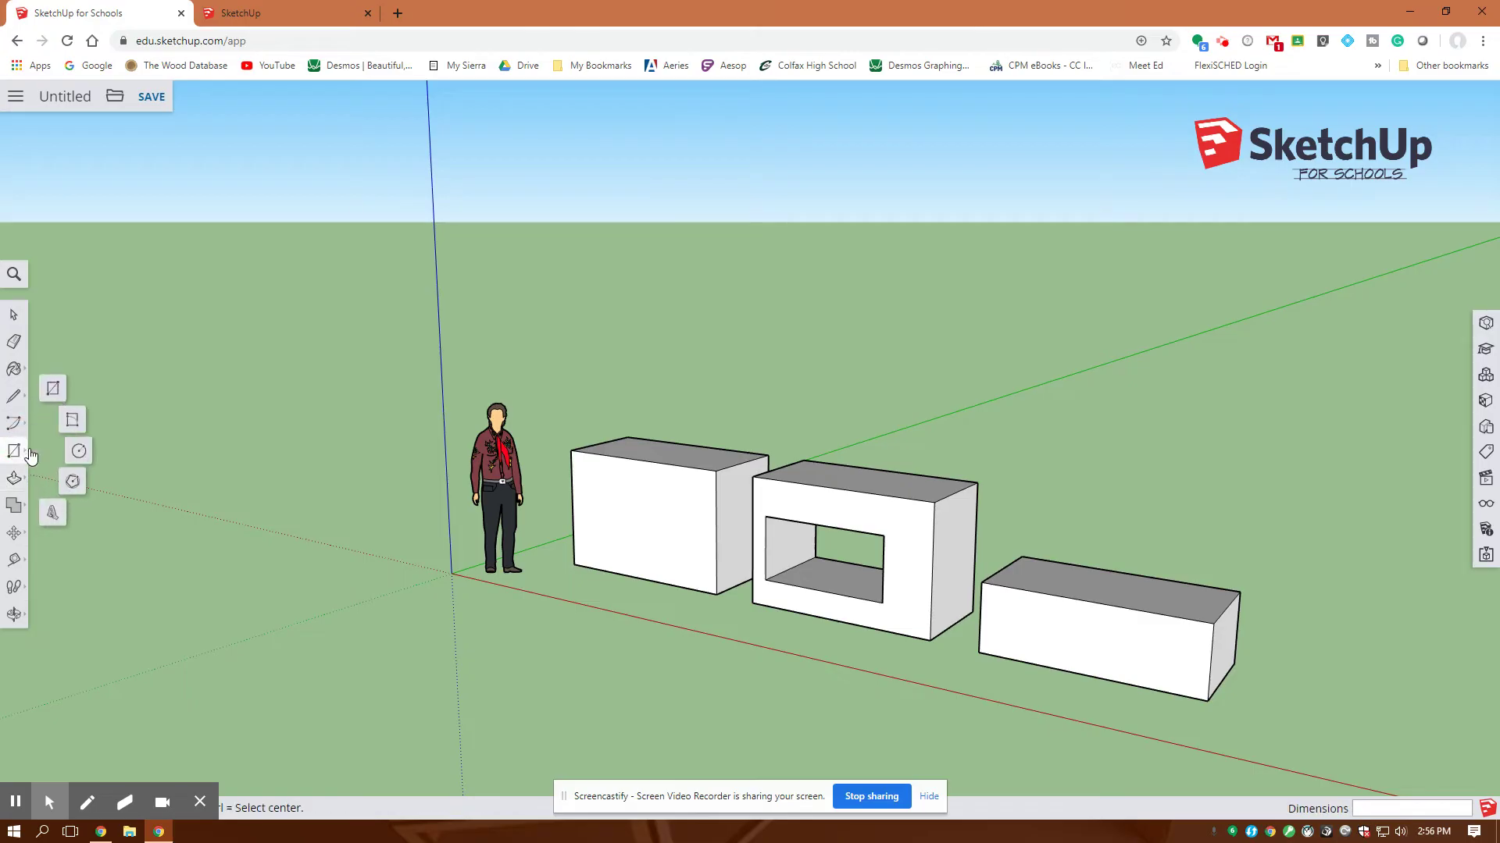
left_click(1024, 578)
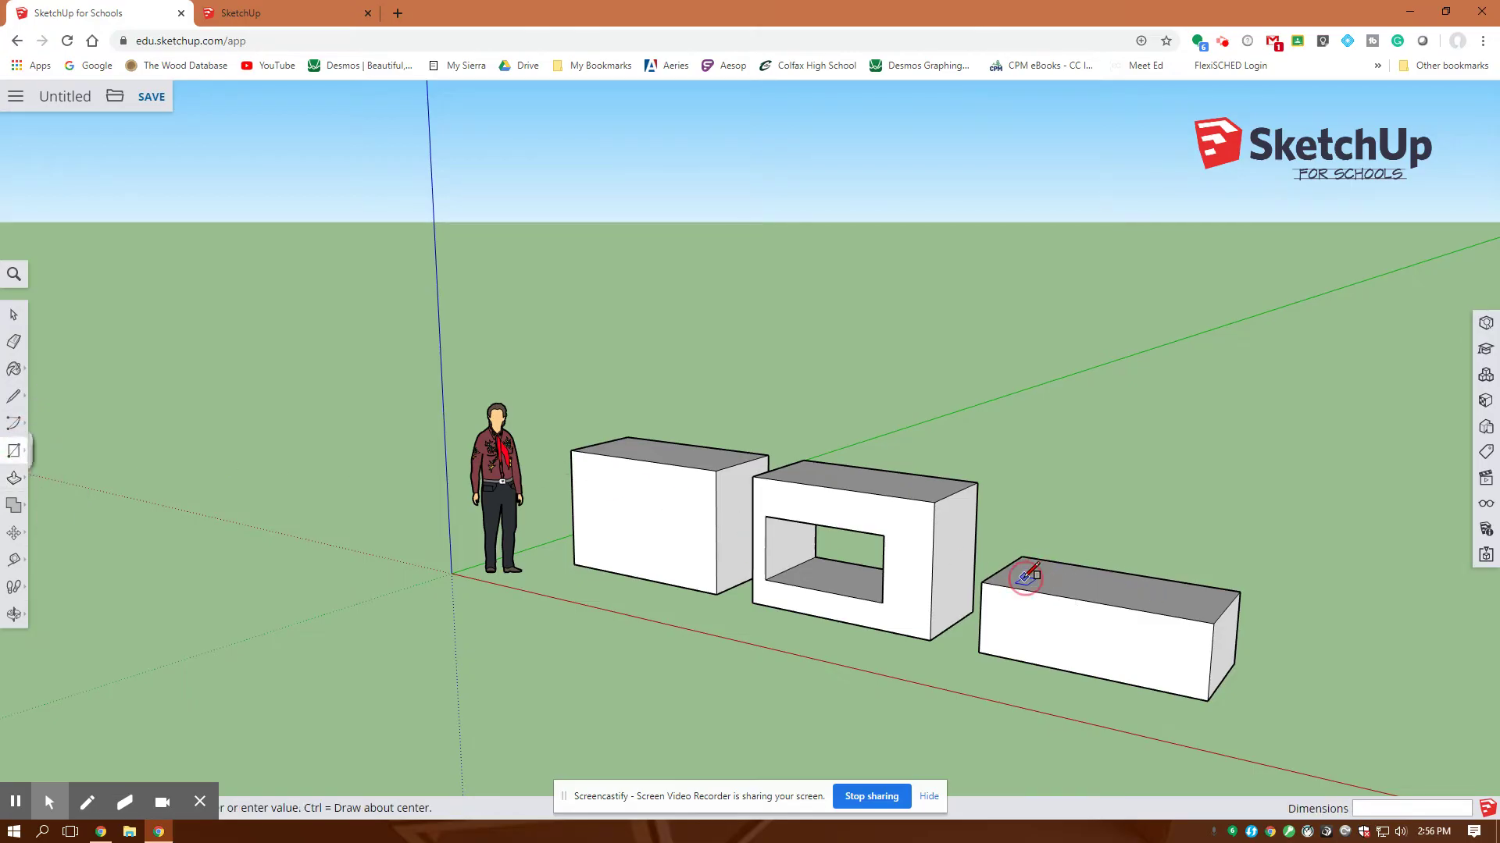
left_click(1188, 593)
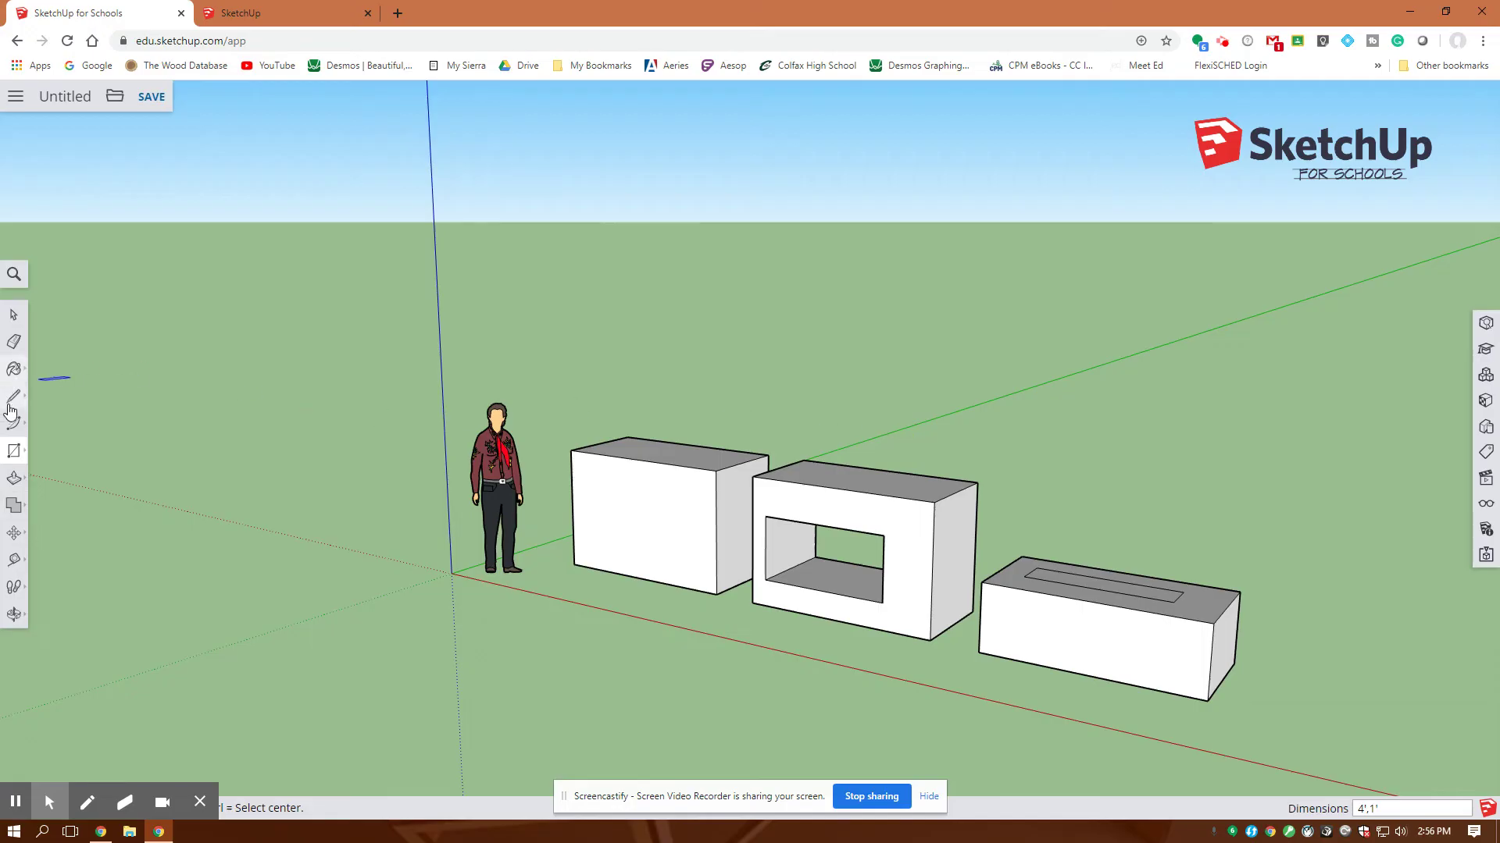
- Pull the top rectangle up 2' into a raised block
left_click(14, 478)
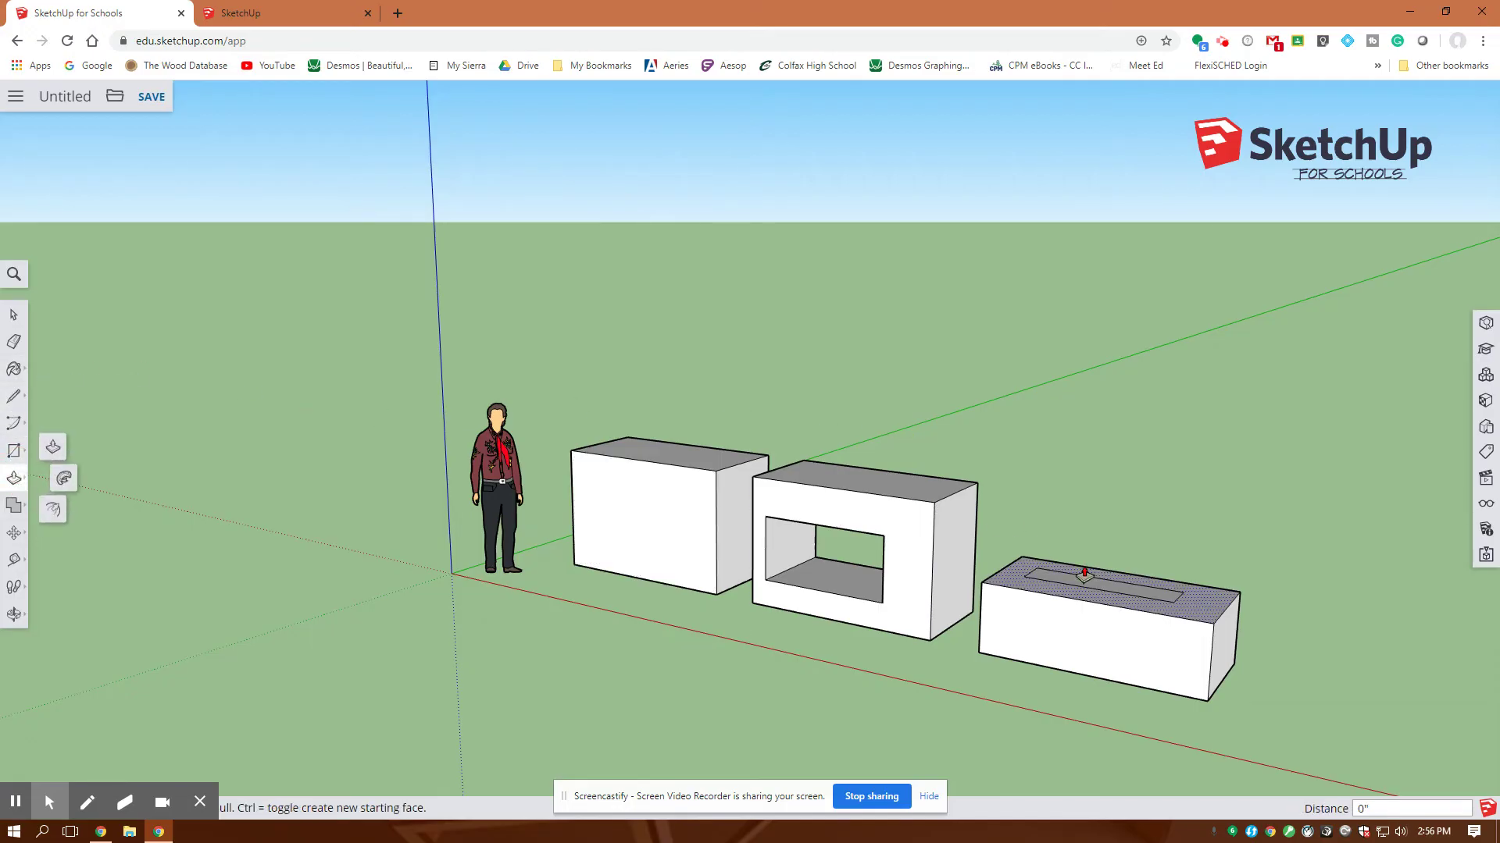
scroll(1124, 597, "up", 5)
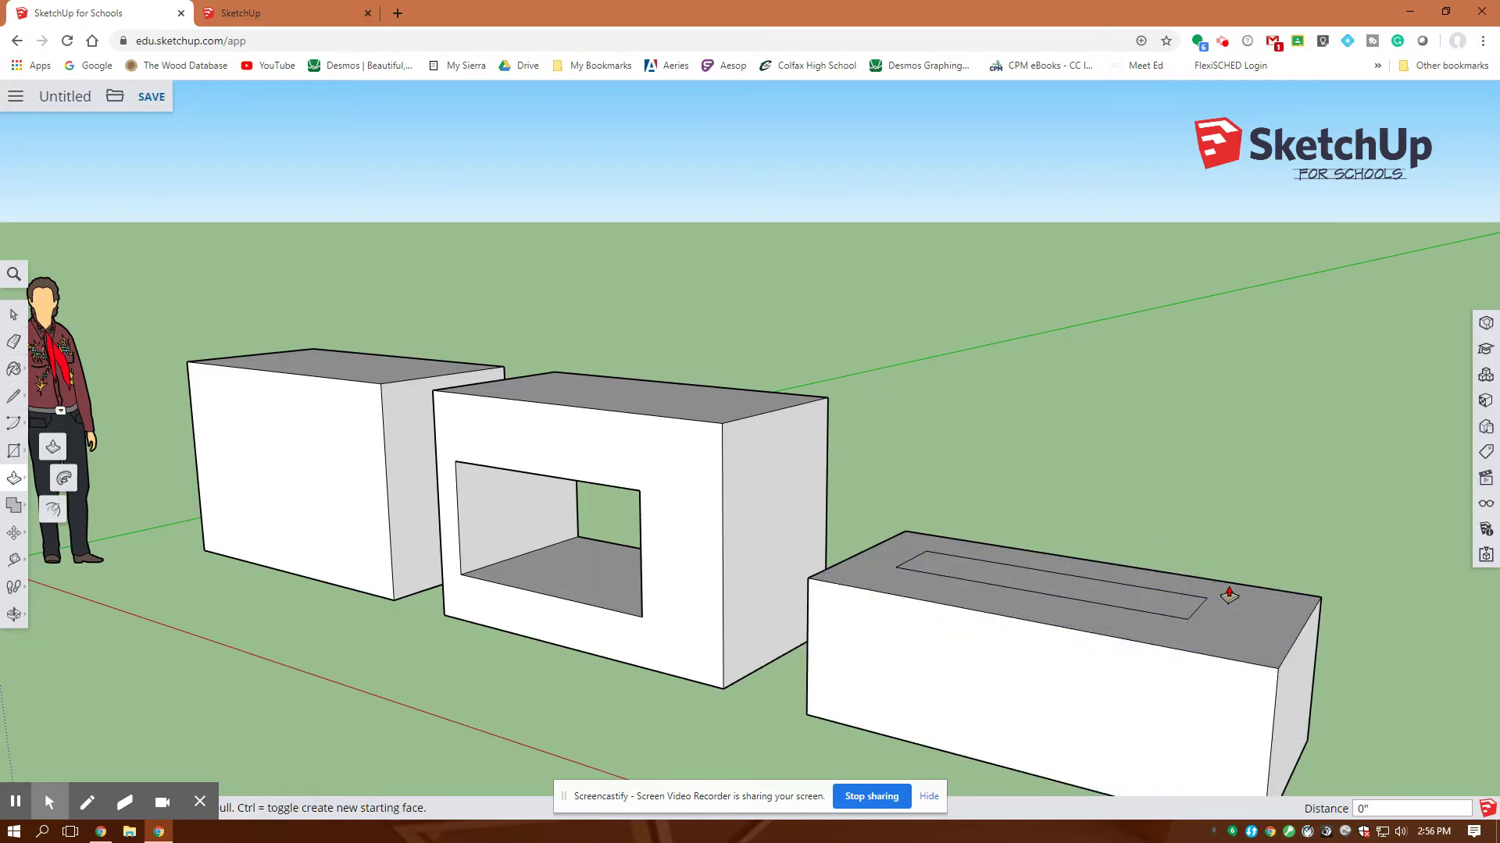
left_click(1142, 594)
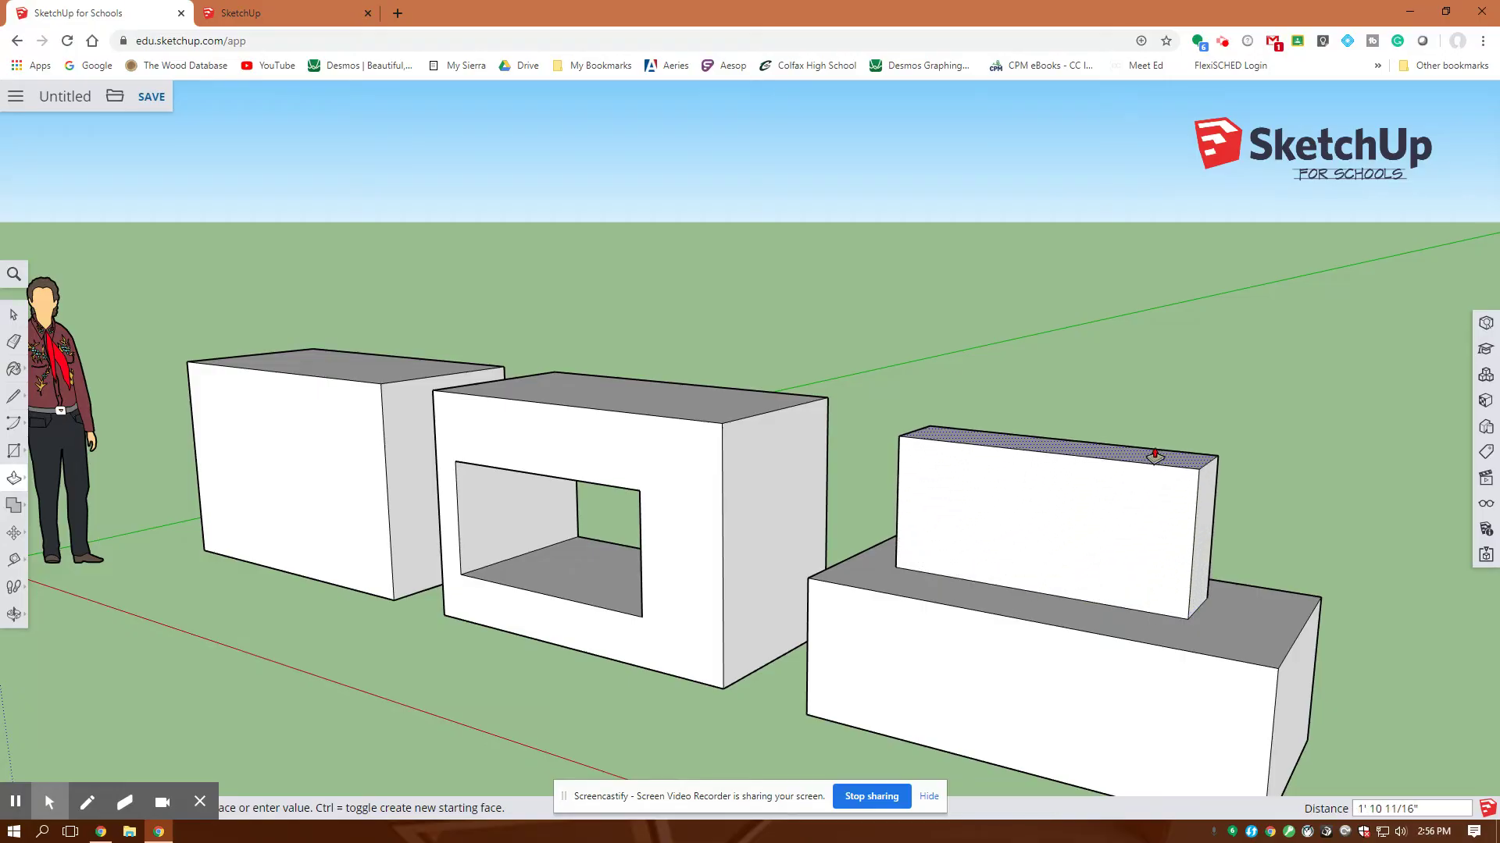
type("2'")
key("Return")
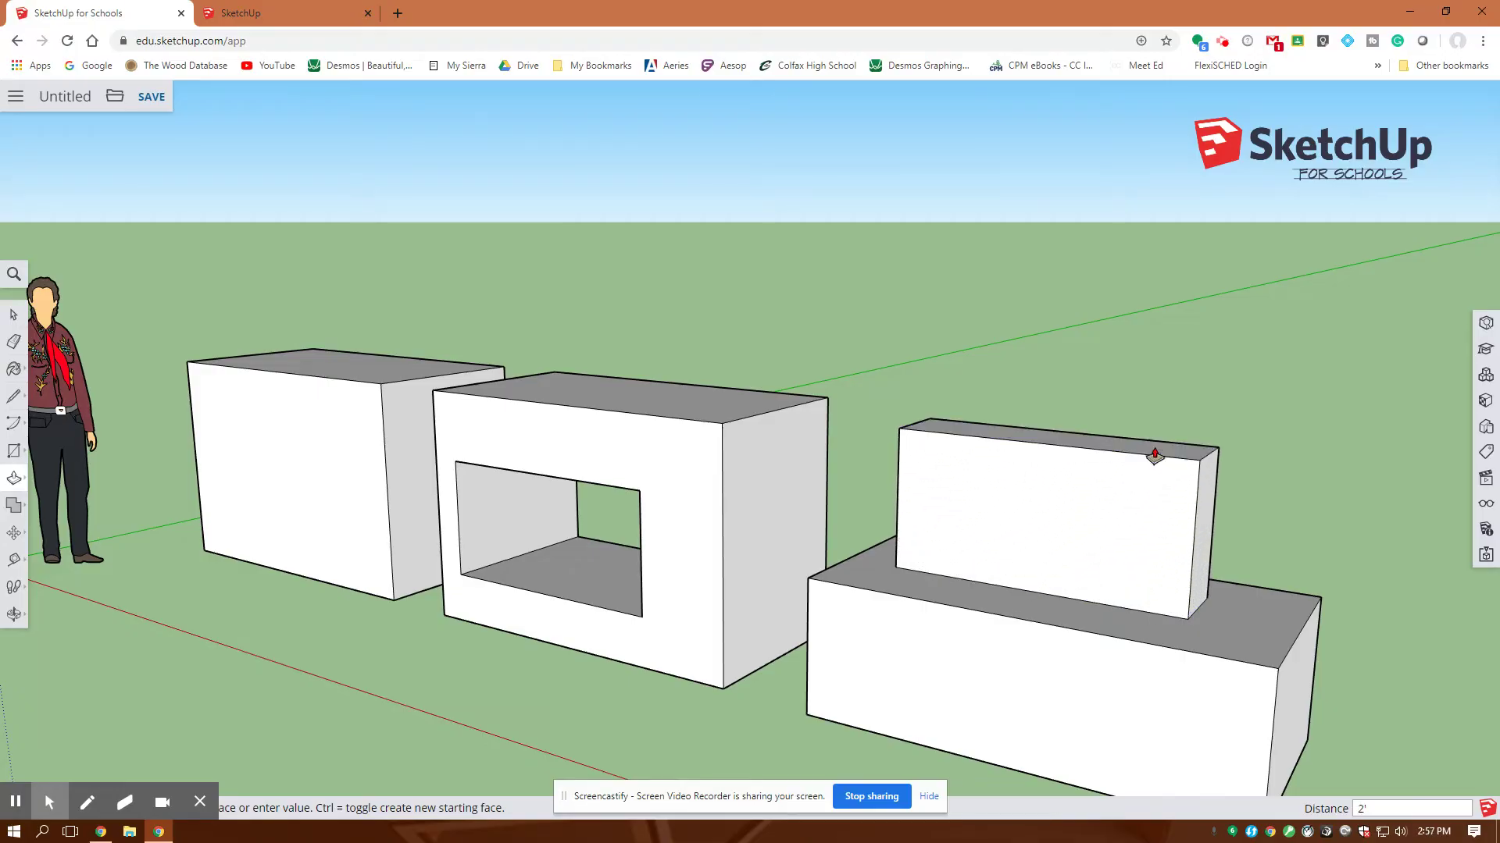
scroll(1205, 591, "down", 1)
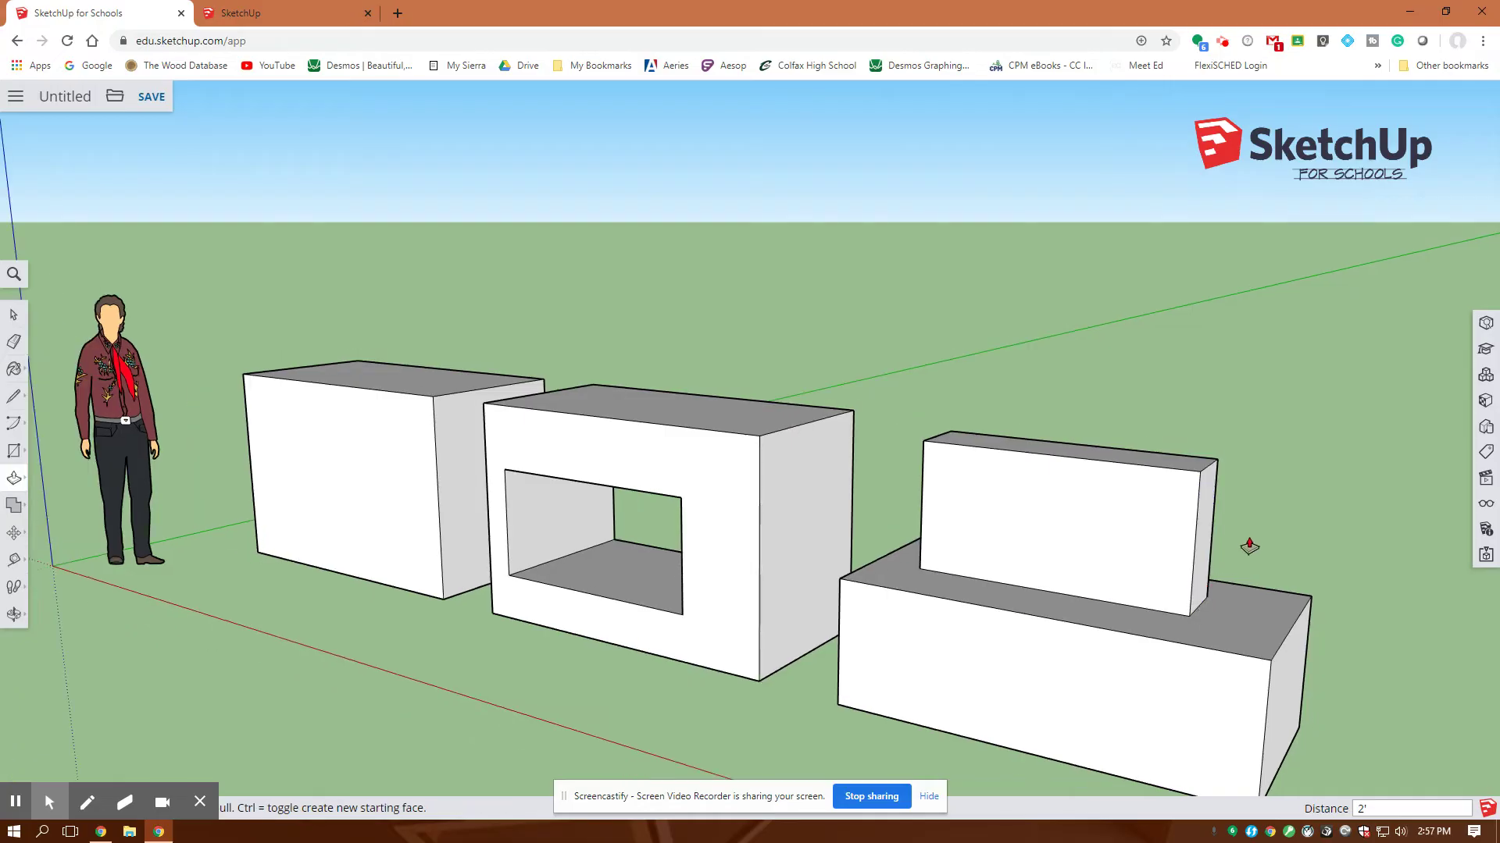
scroll(1254, 540, "down", 3)
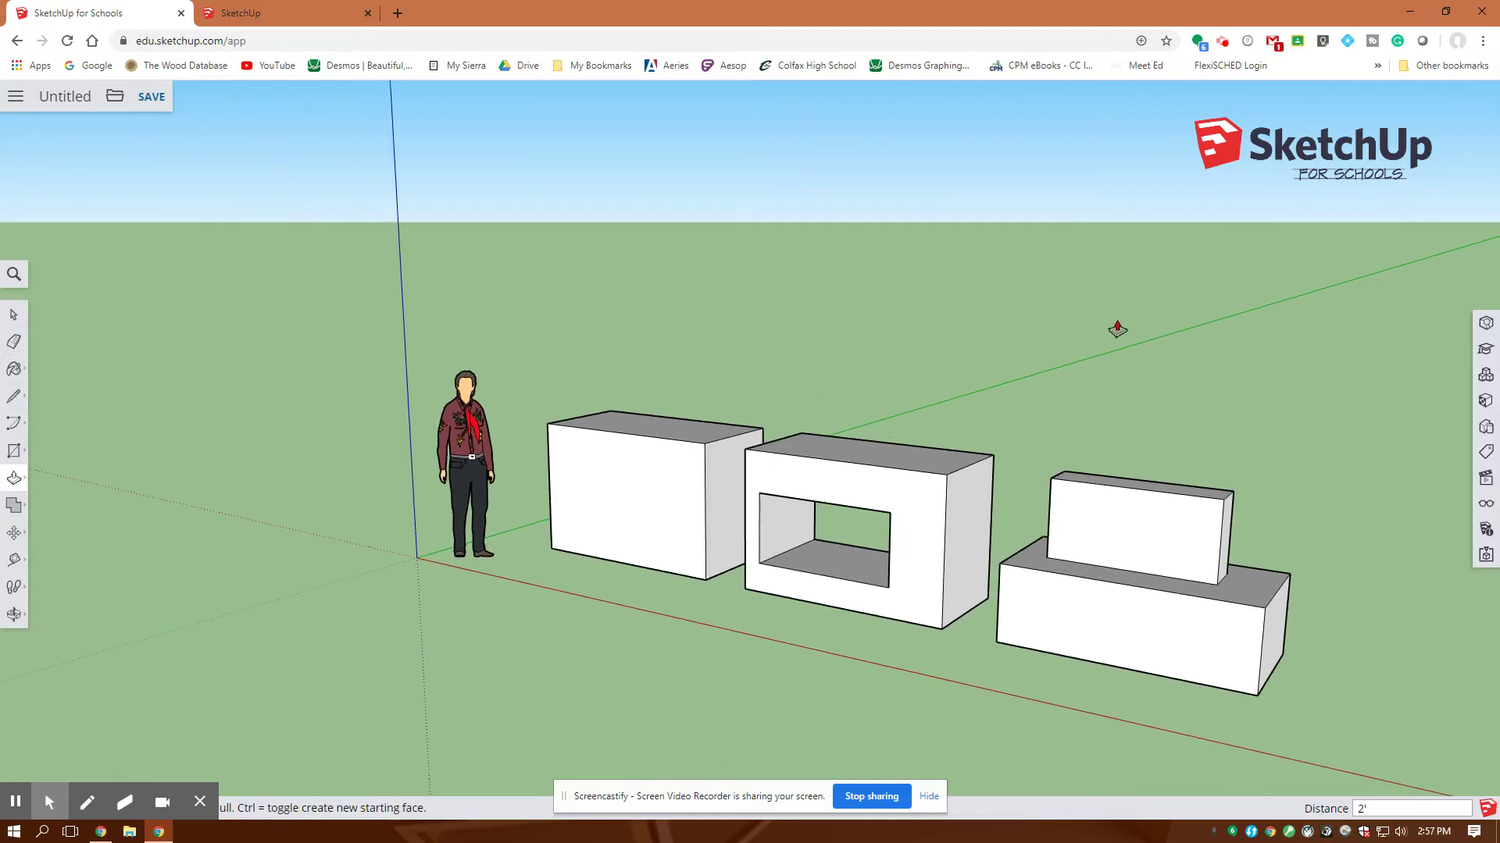
- Tilt the view and draw a 2' radius circle on the ground behind the boxes
key("o")
left_click_drag(1051, 309, 900, 438)
key("p")
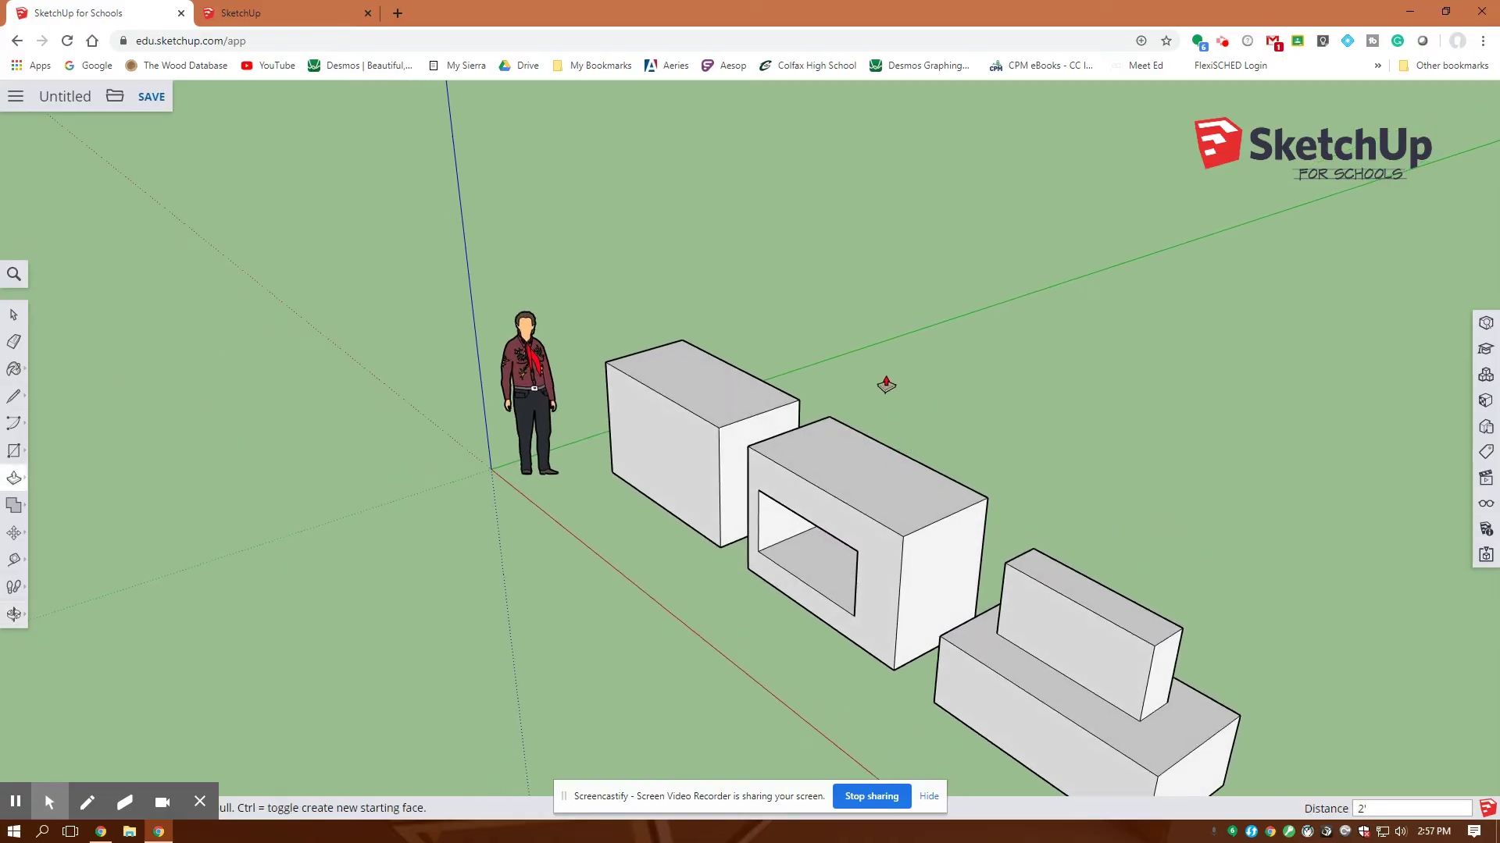
left_click(16, 455)
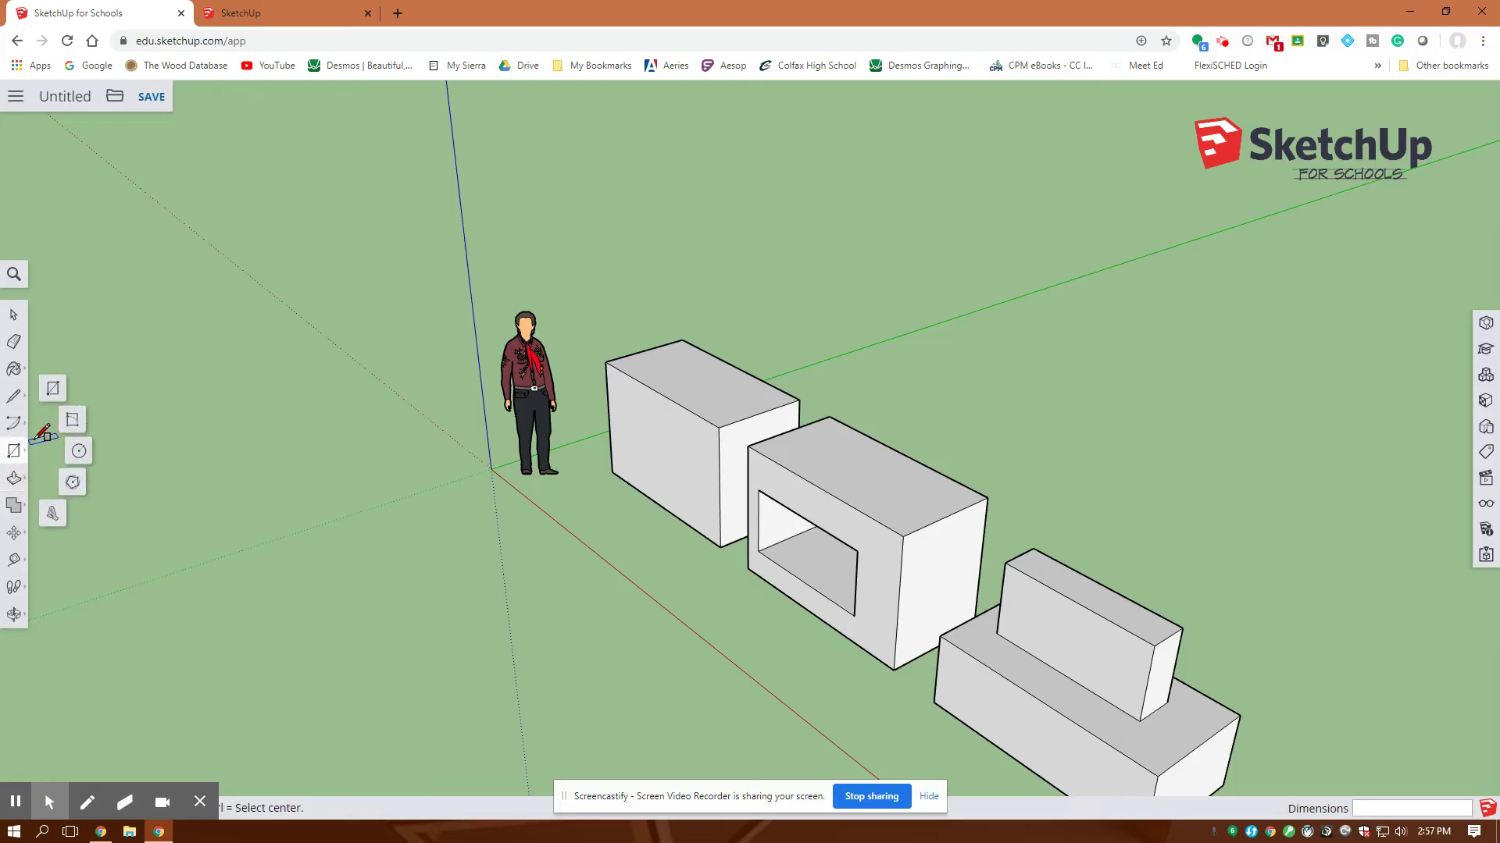
left_click(77, 453)
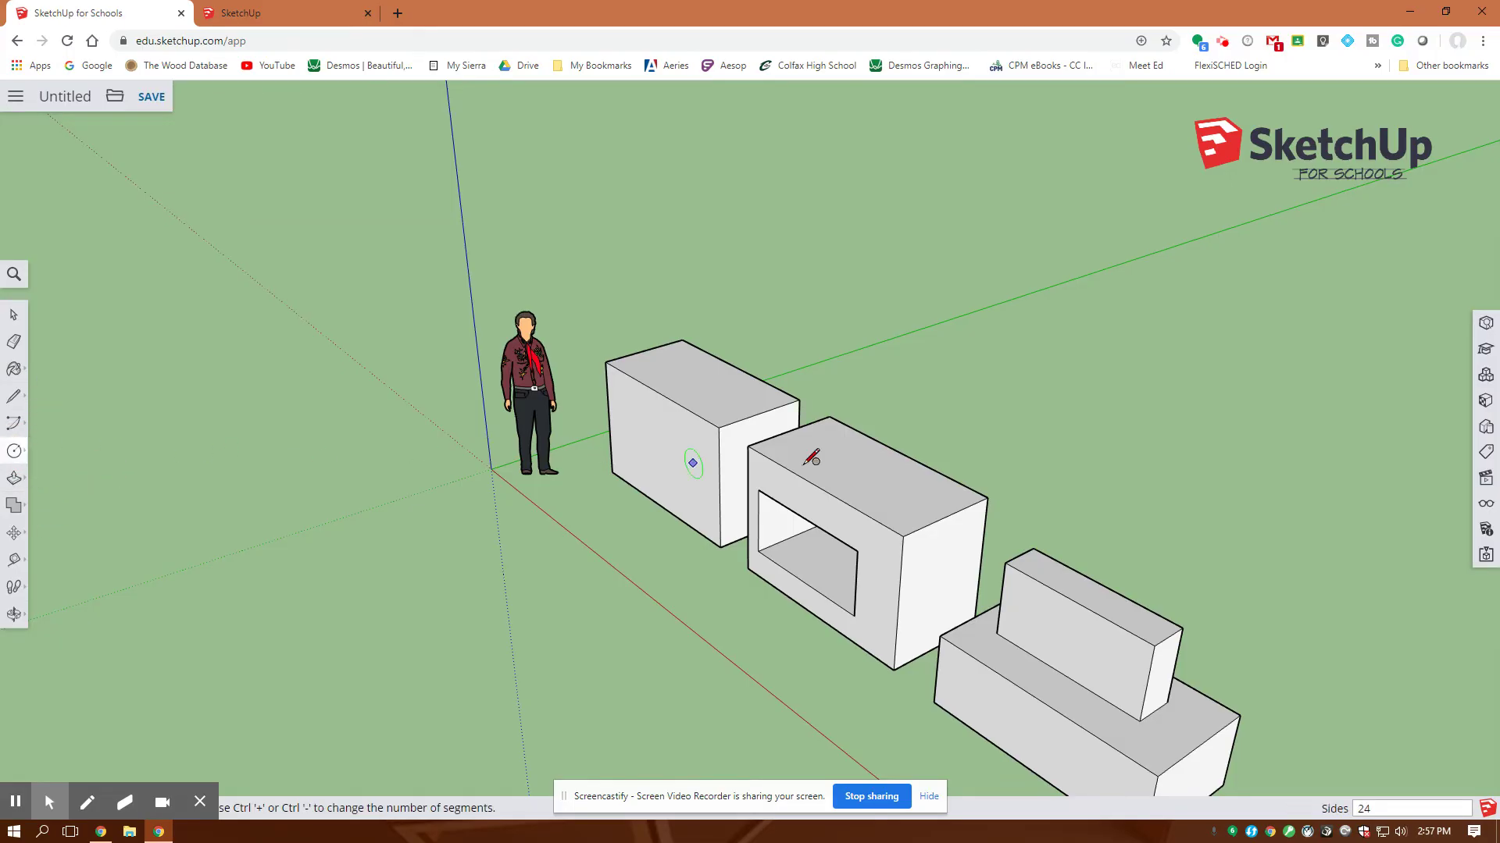
left_click(904, 383)
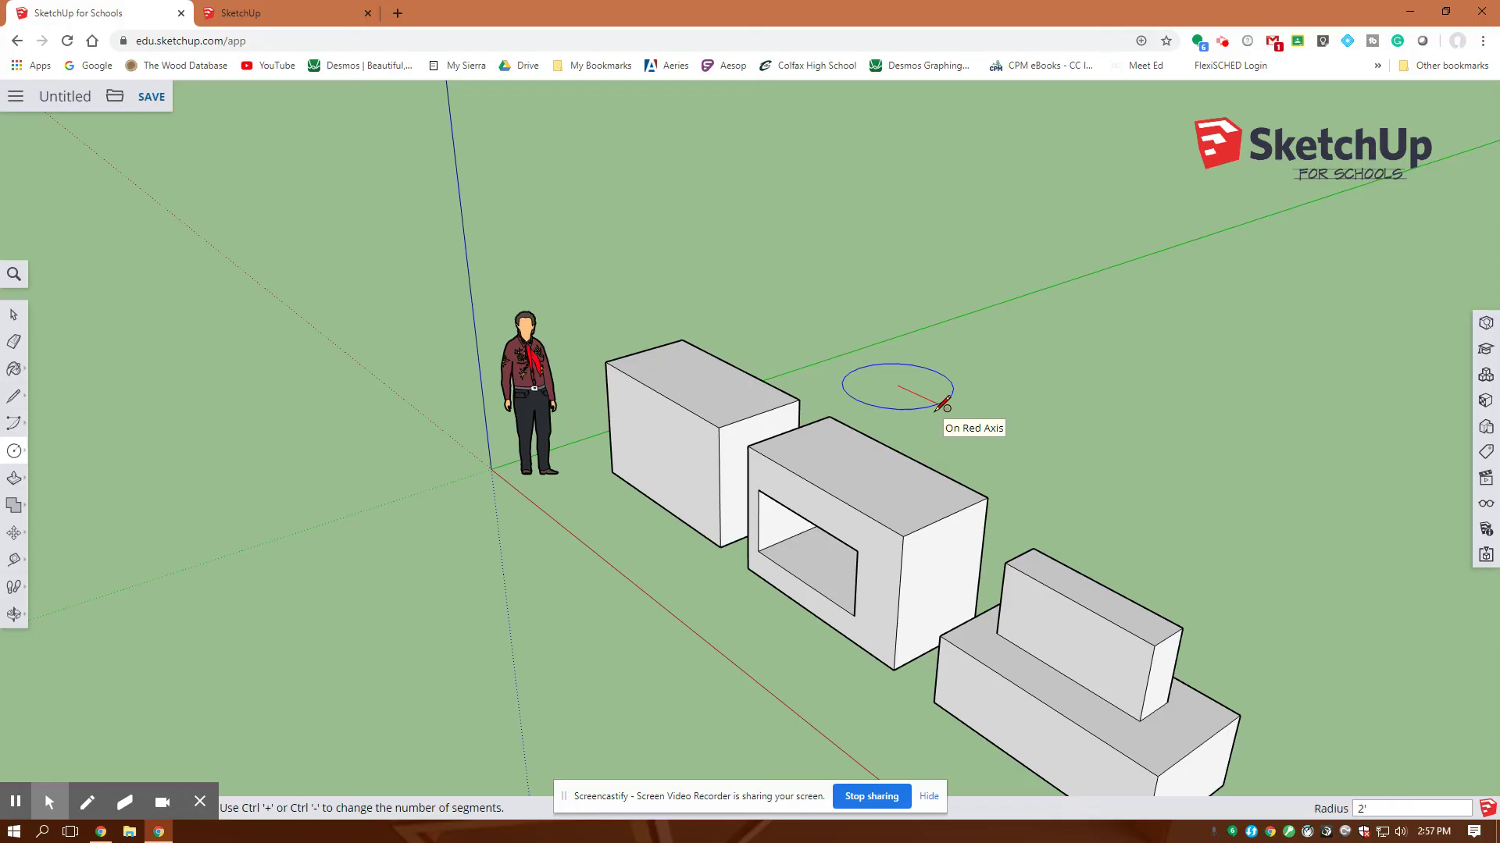
key("Return")
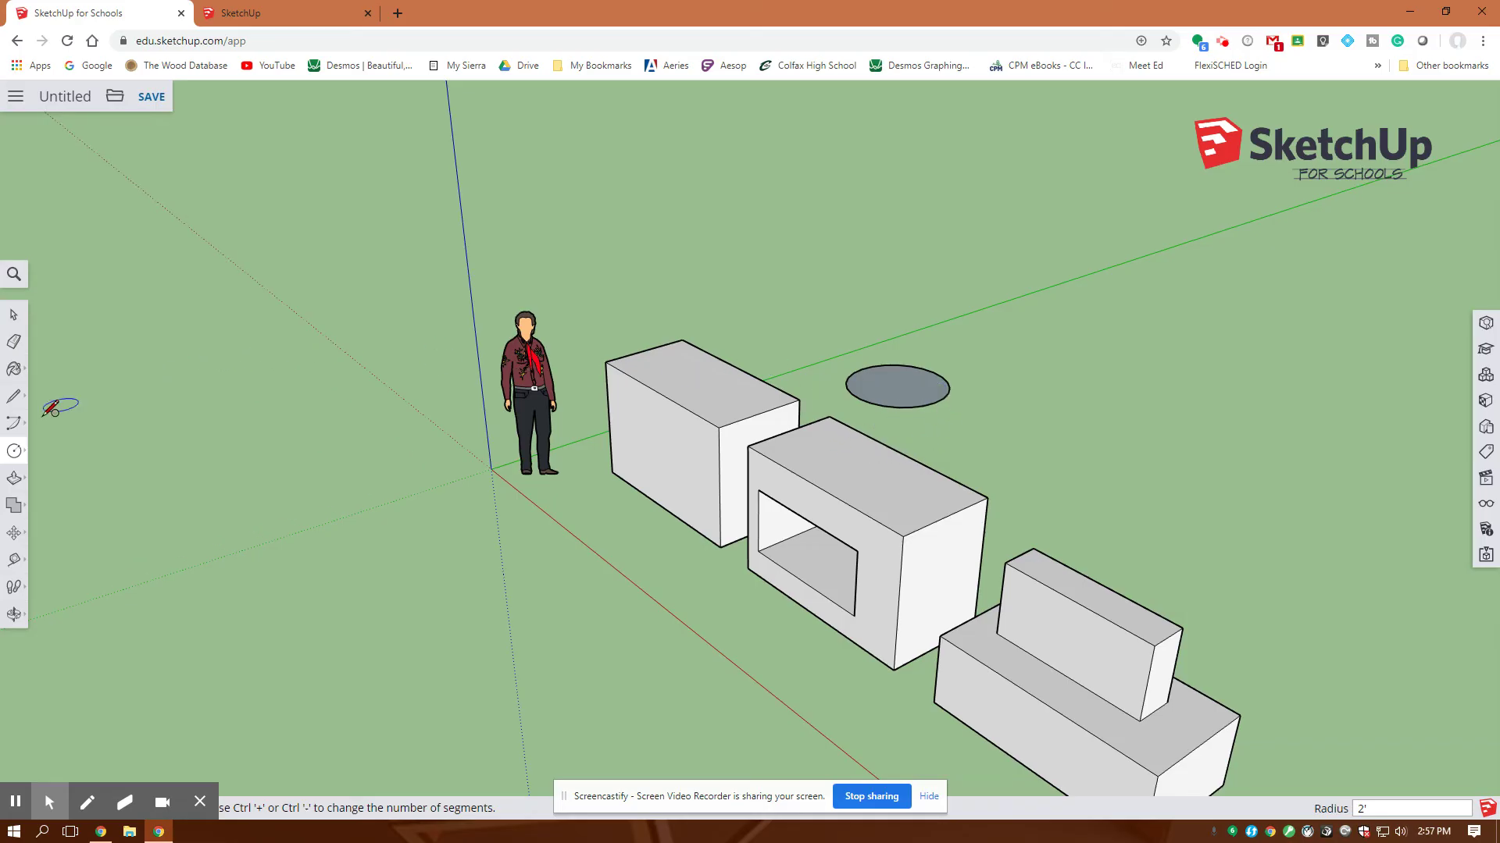
- Pull the circle up 4' into a solid cylinder
left_click(14, 478)
left_click(897, 386)
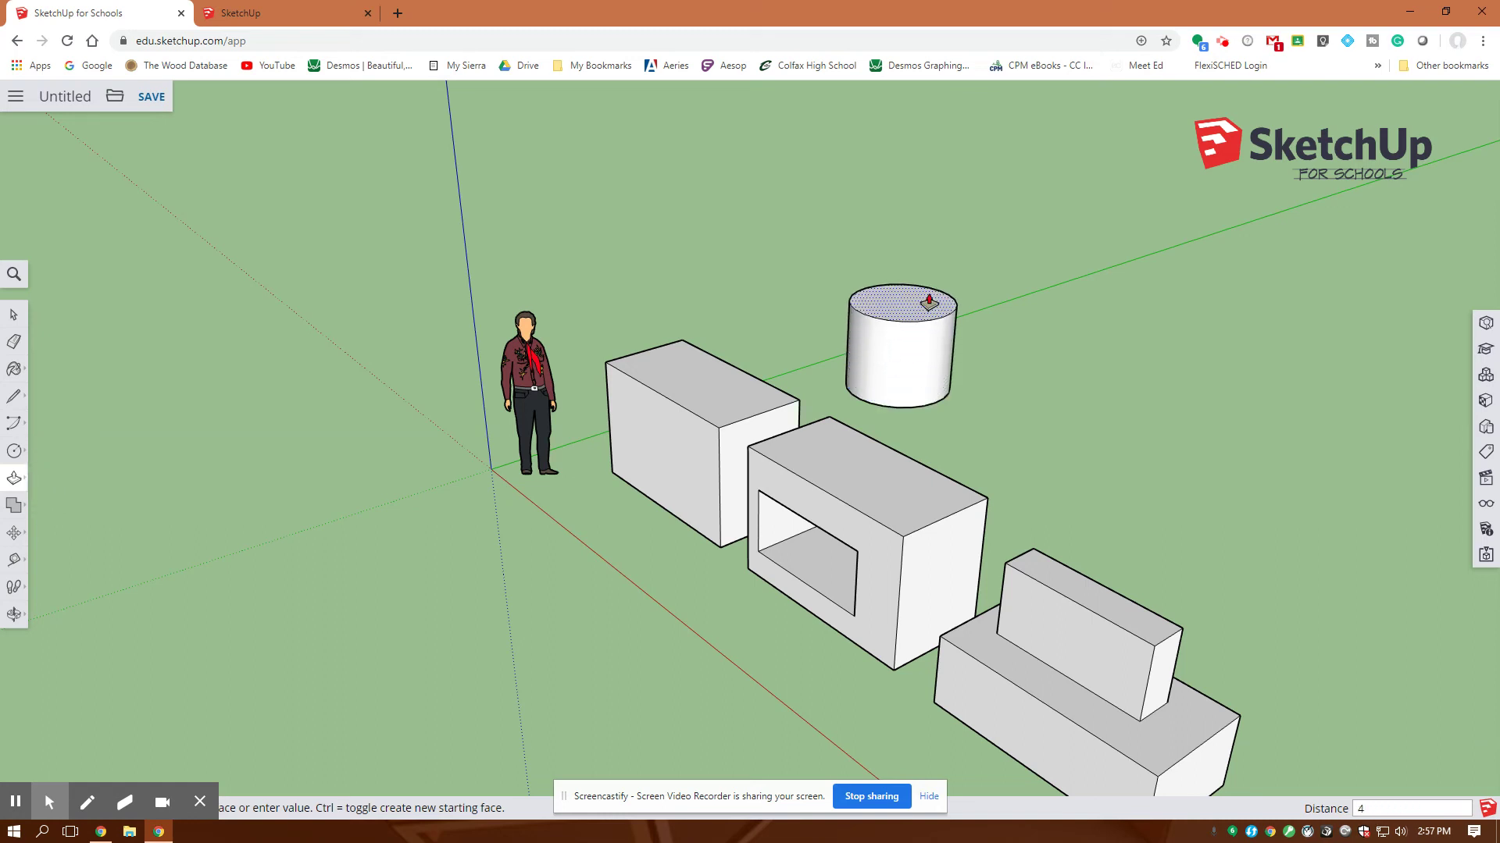
left_click(929, 302)
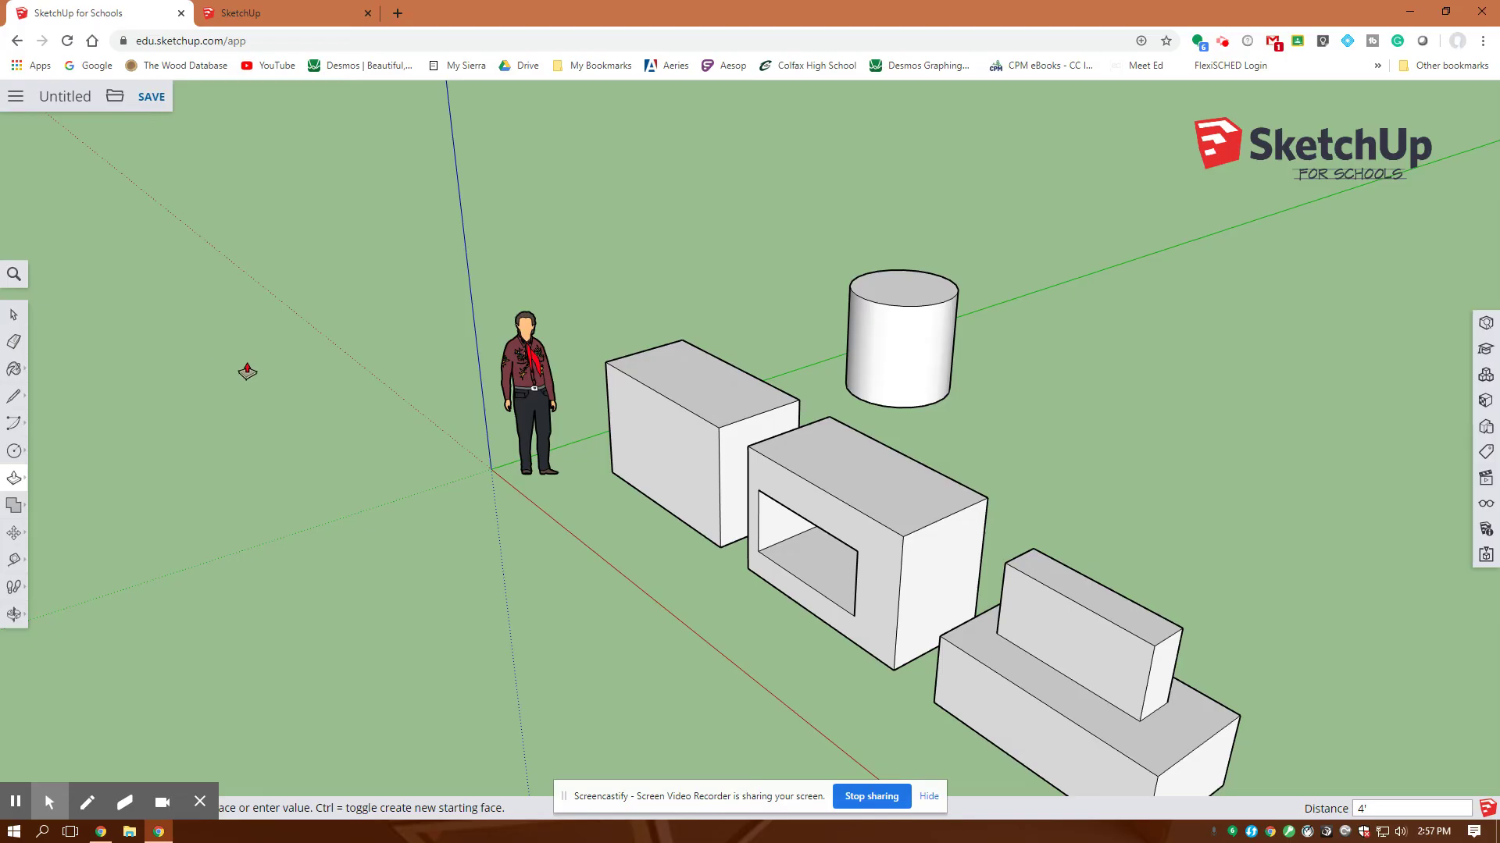
- Draw a 2' radius circle beside the first cylinder and raise it 4'
left_click(16, 453)
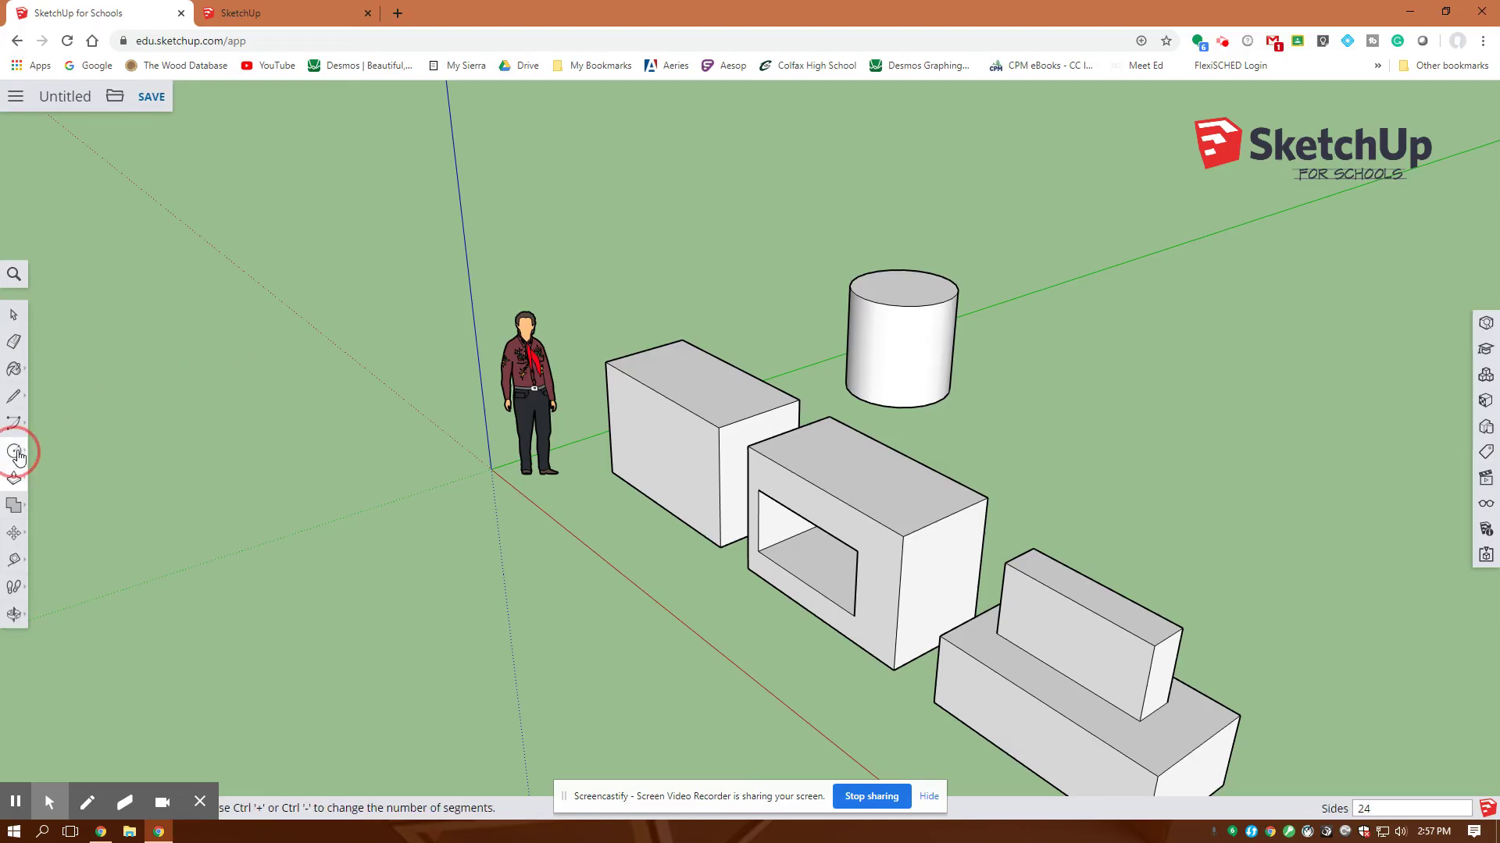
left_click(1024, 455)
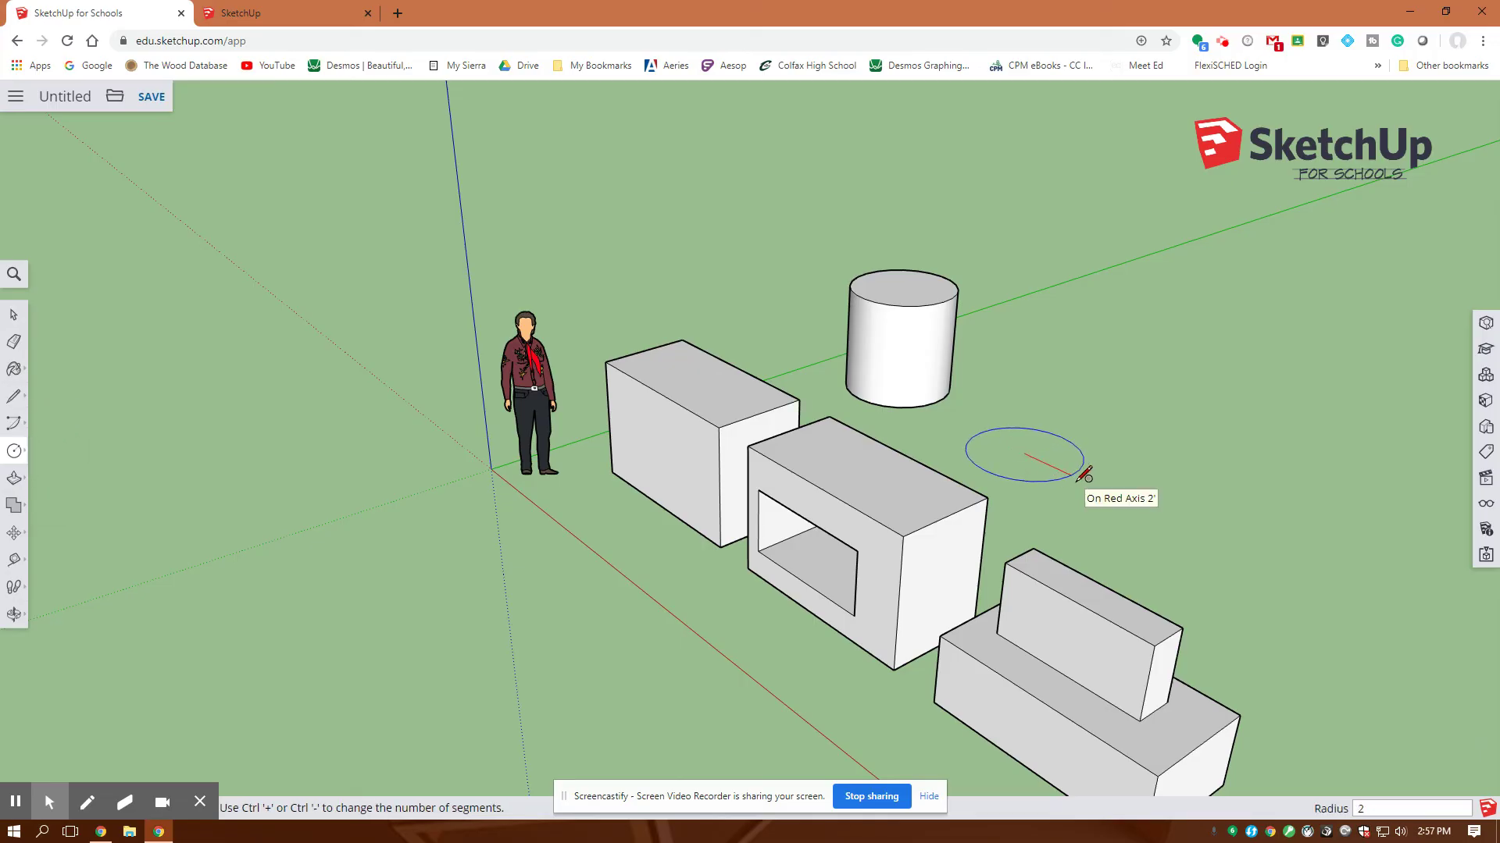
type("2")
key("Return")
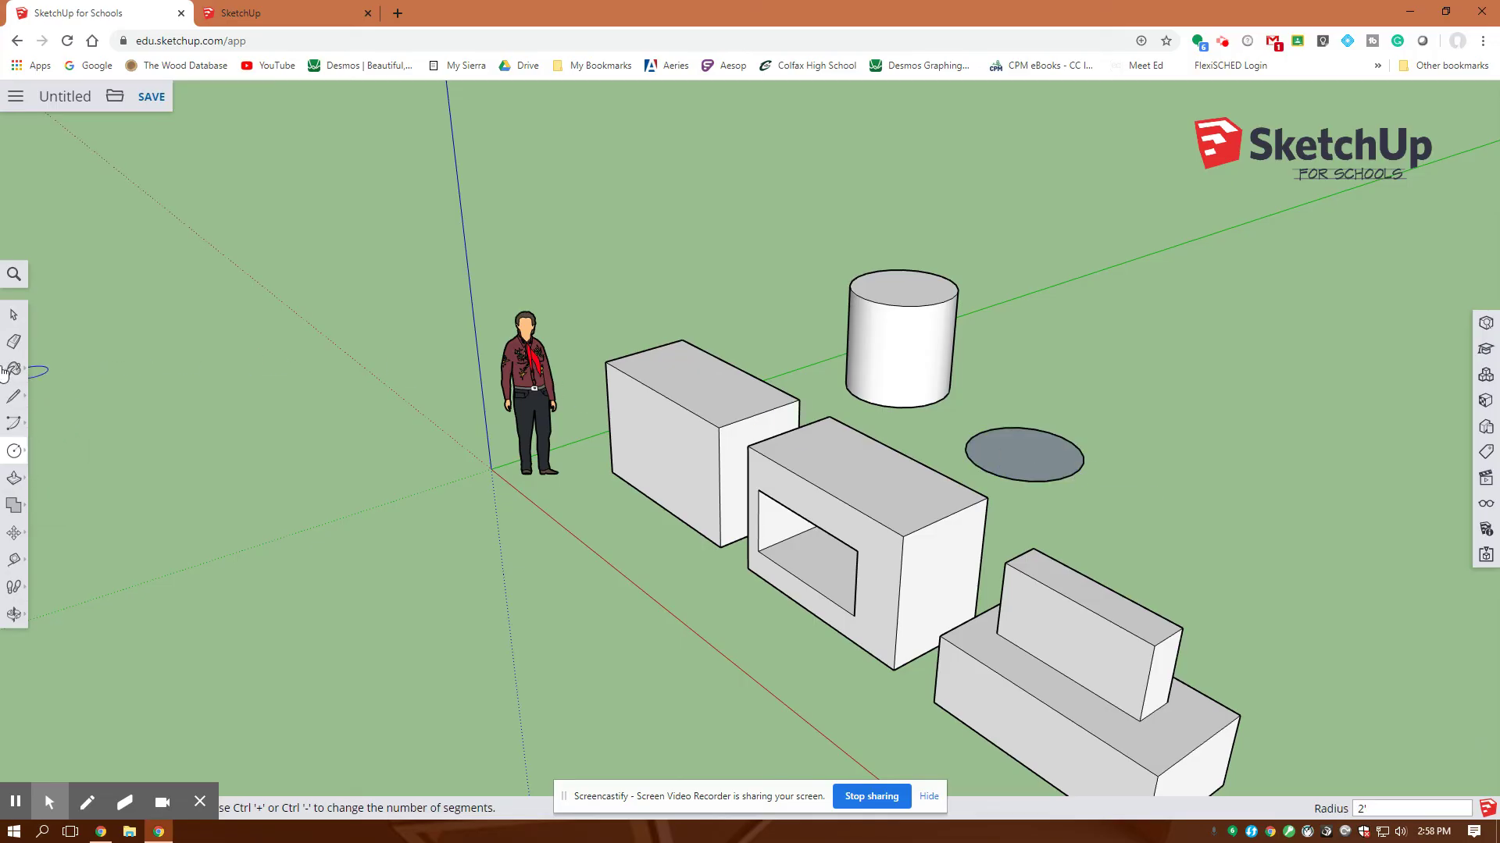
left_click(14, 478)
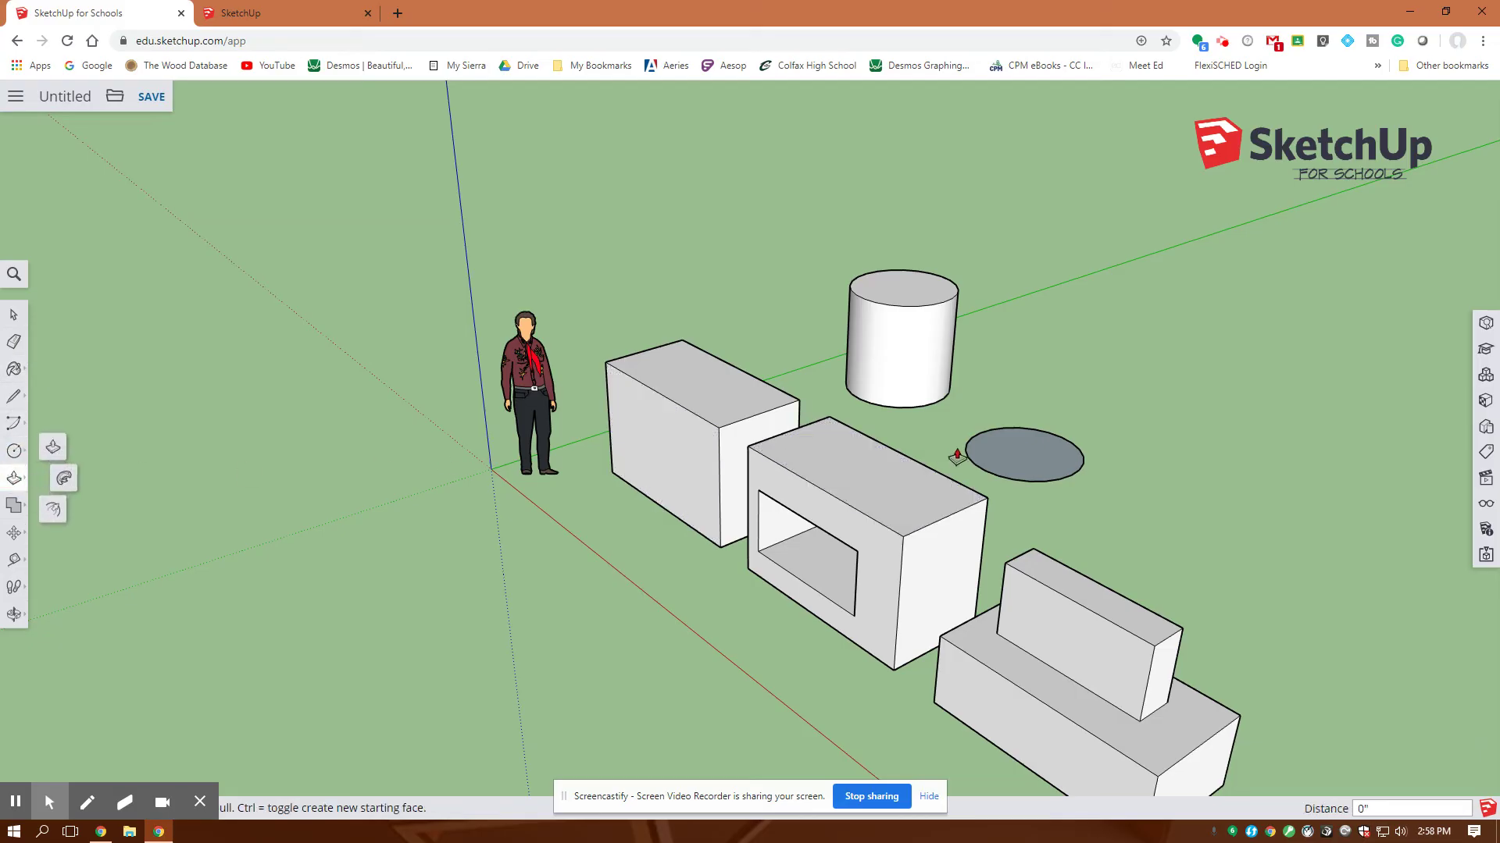
left_click(1015, 451)
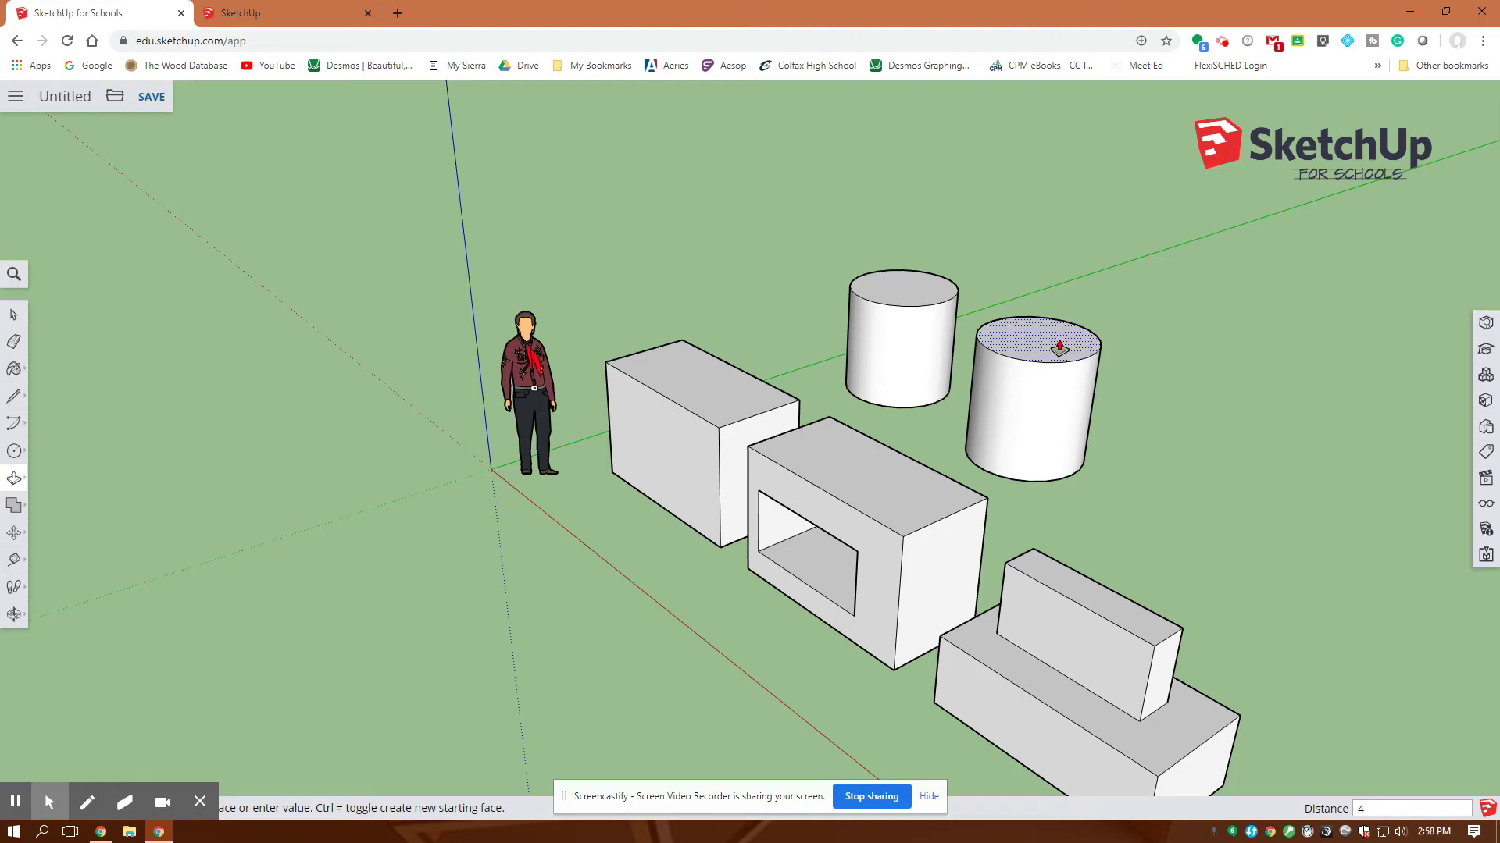
key("Return")
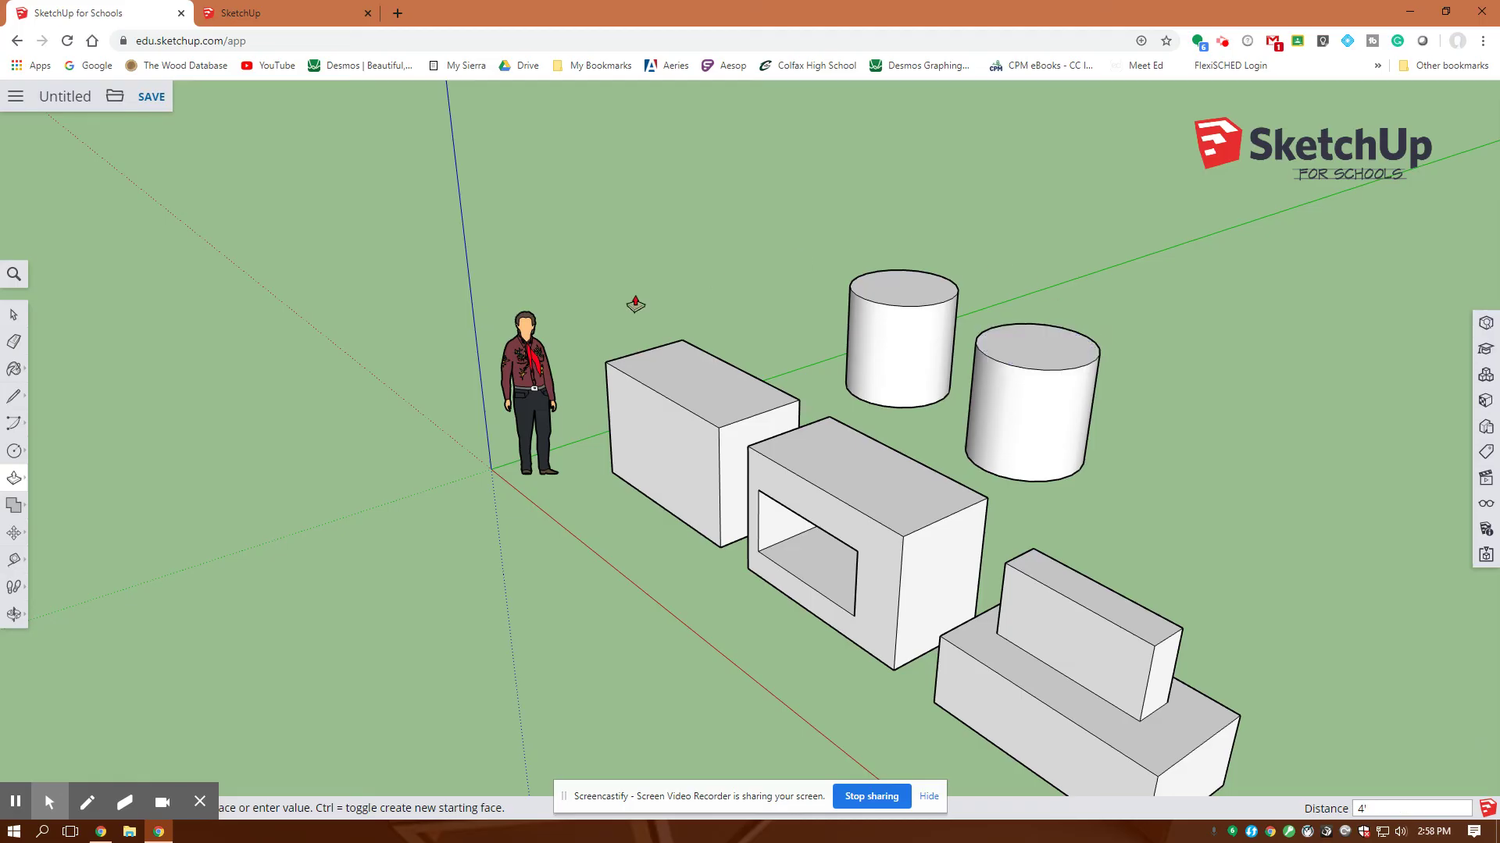
- Cut a 1' radius hole down through the new cylinder's top
left_click(14, 451)
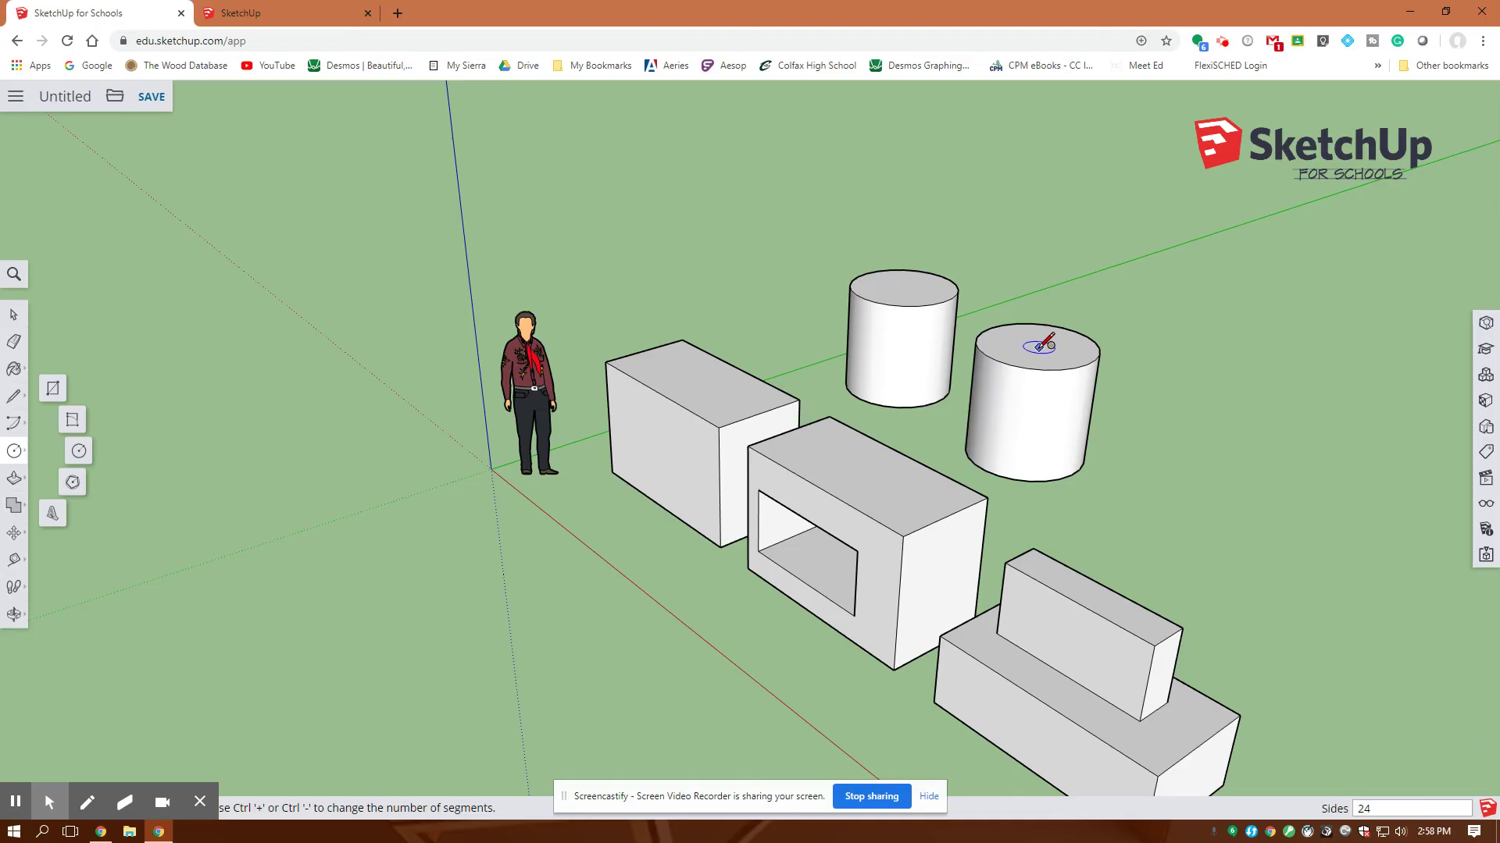
left_click(1039, 347)
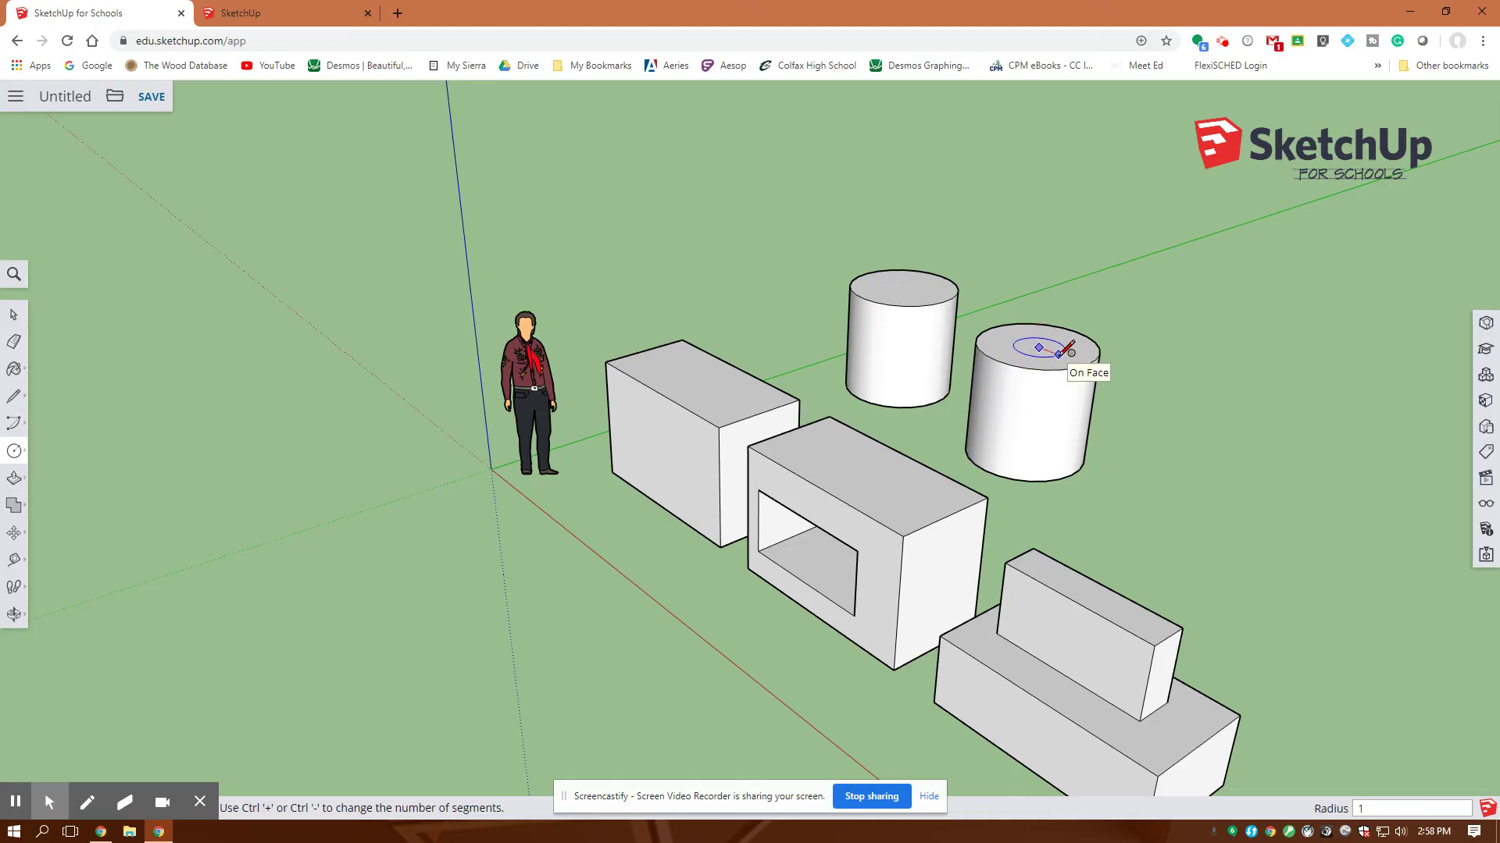
left_click(1067, 349)
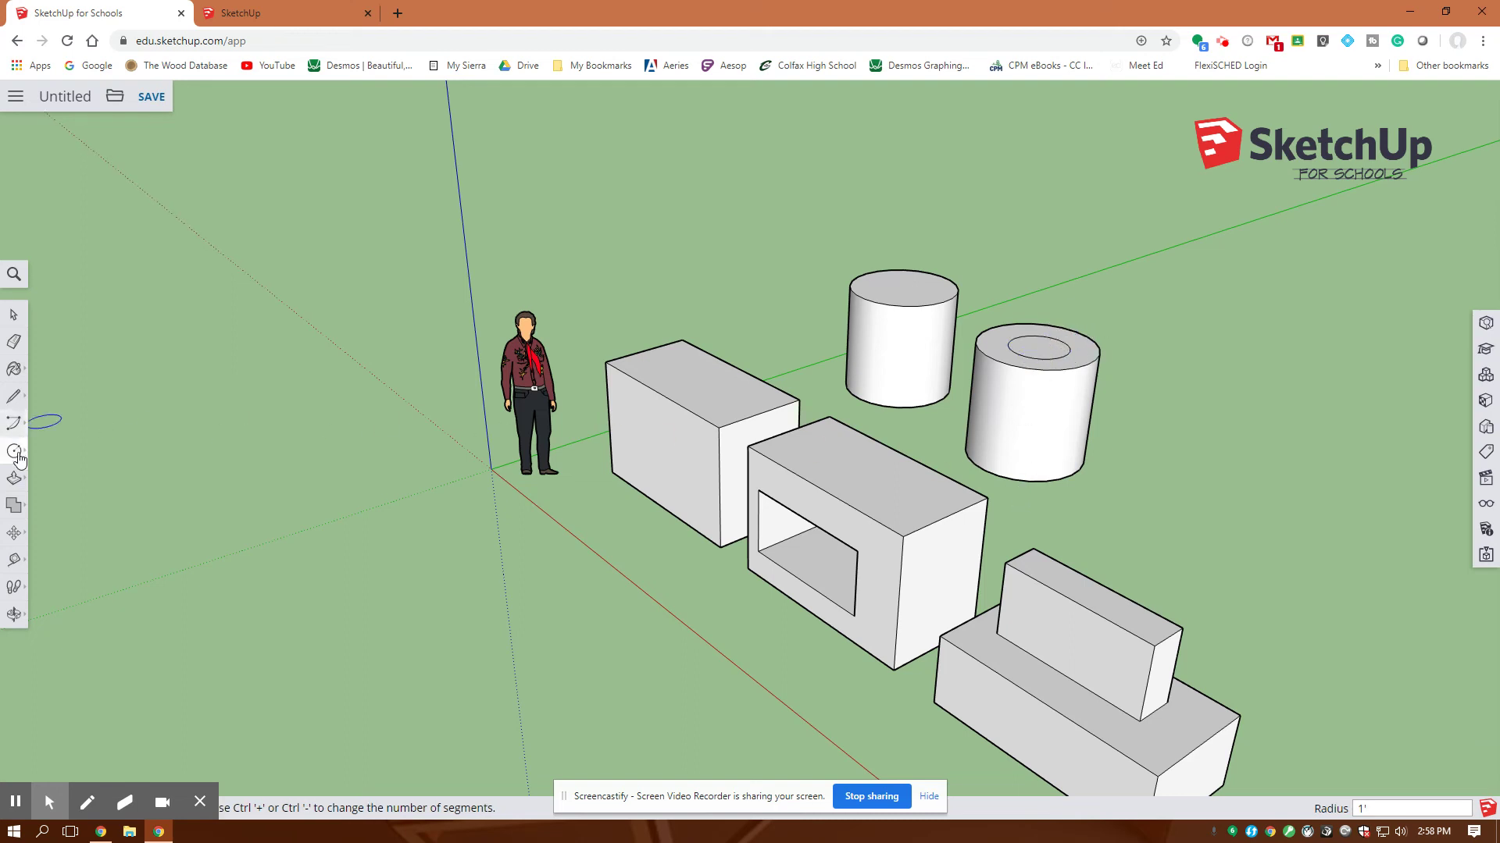
left_click(15, 479)
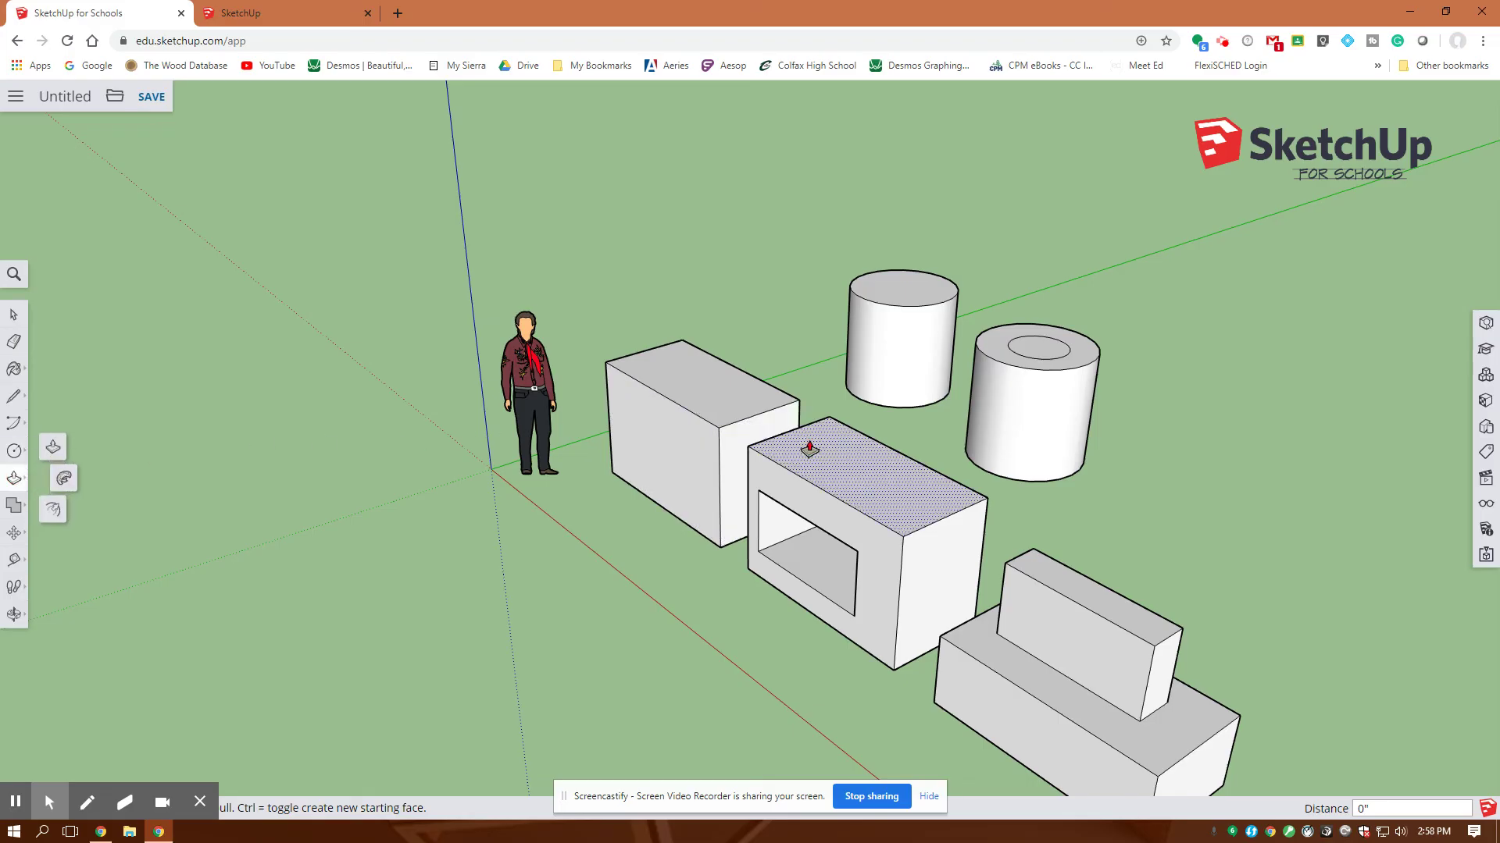
left_click(1039, 347)
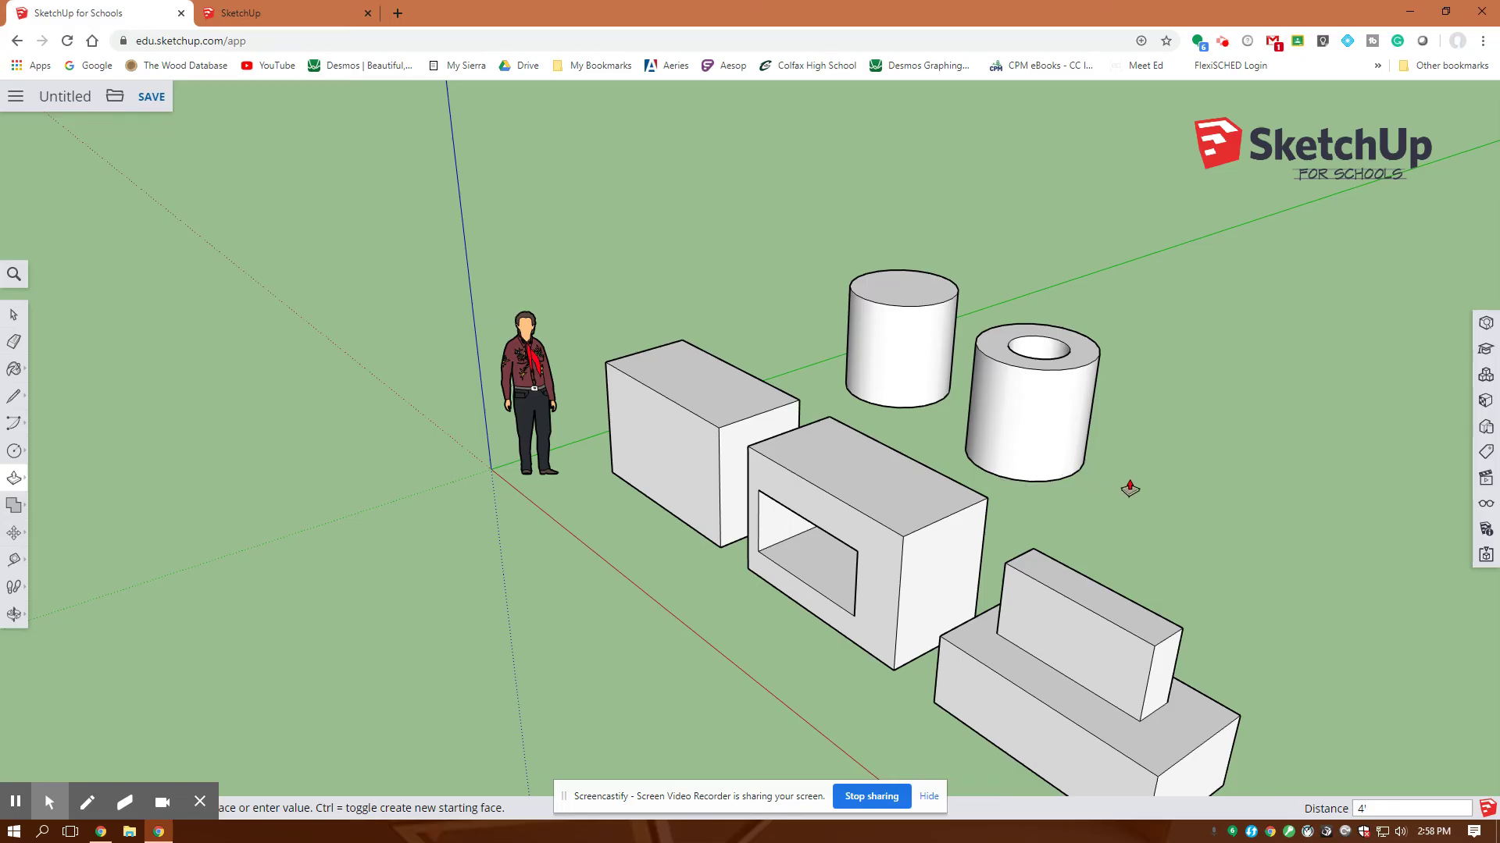
- Build a 2' radius base cylinder 2' tall on the ground at the right
left_click(16, 451)
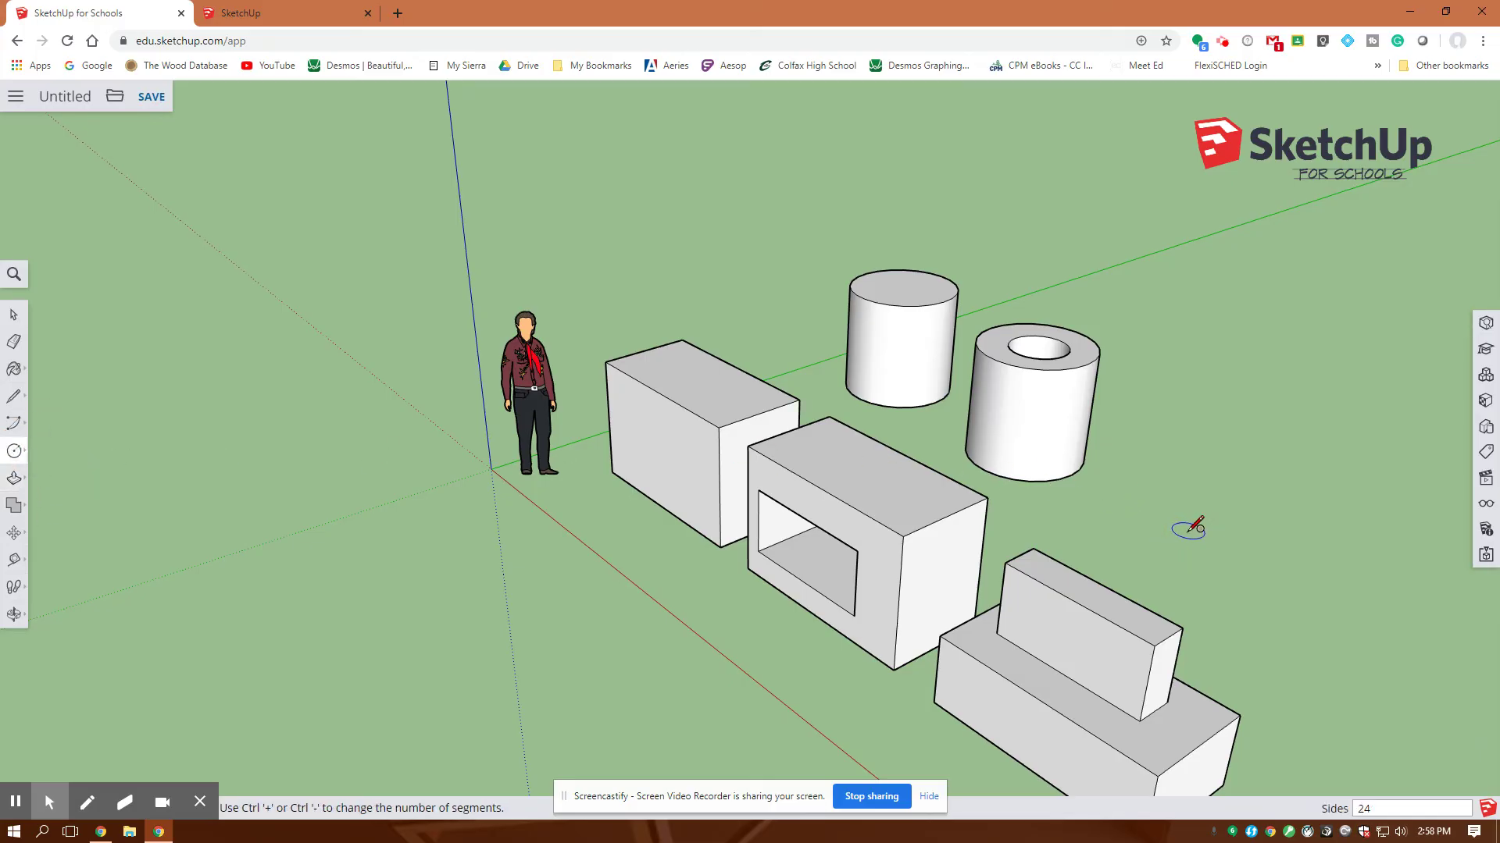
left_click(1188, 531)
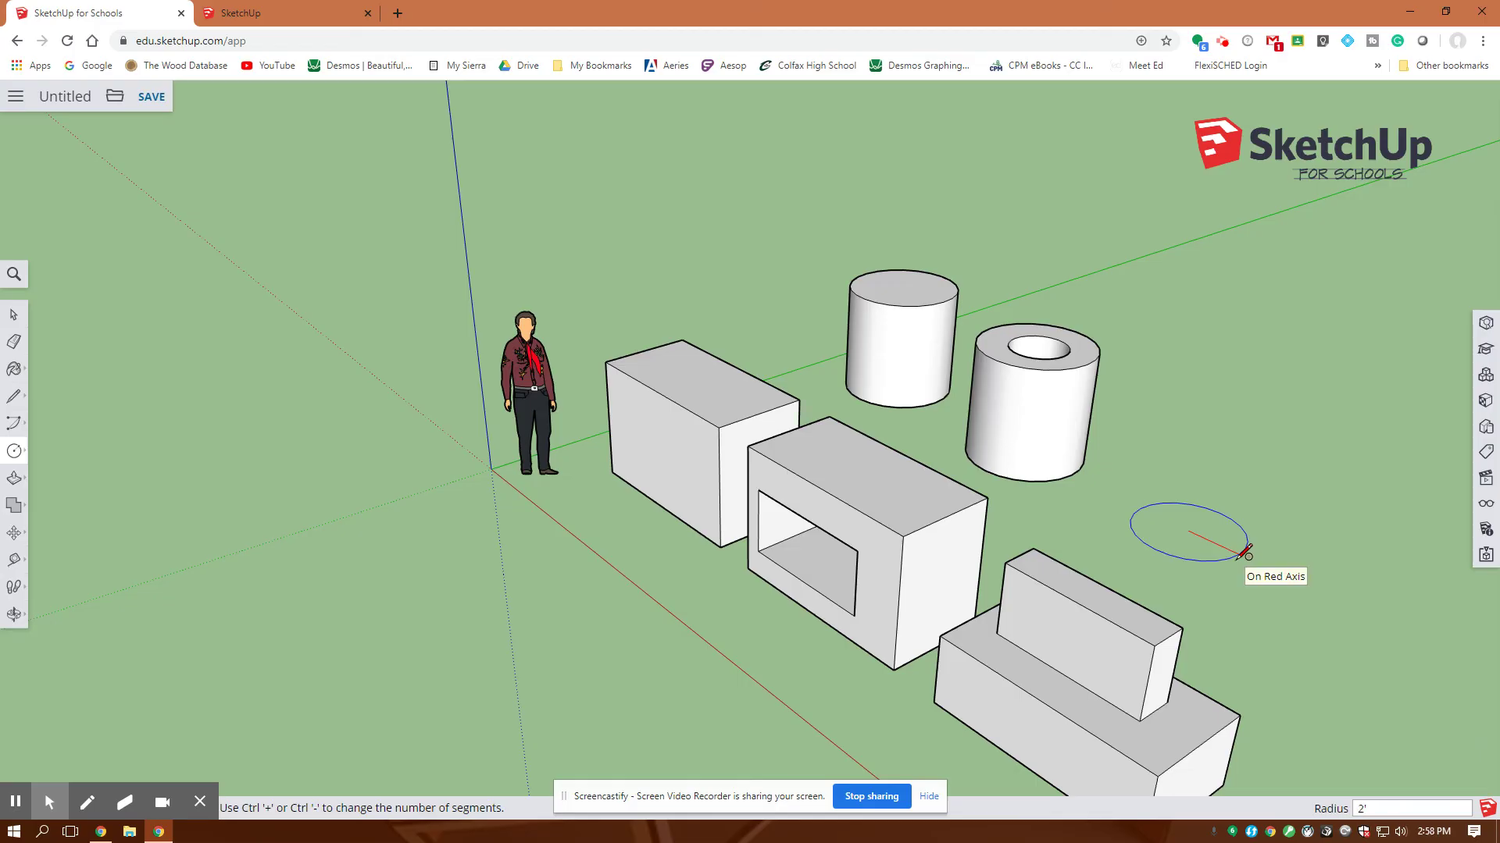
left_click(1243, 553)
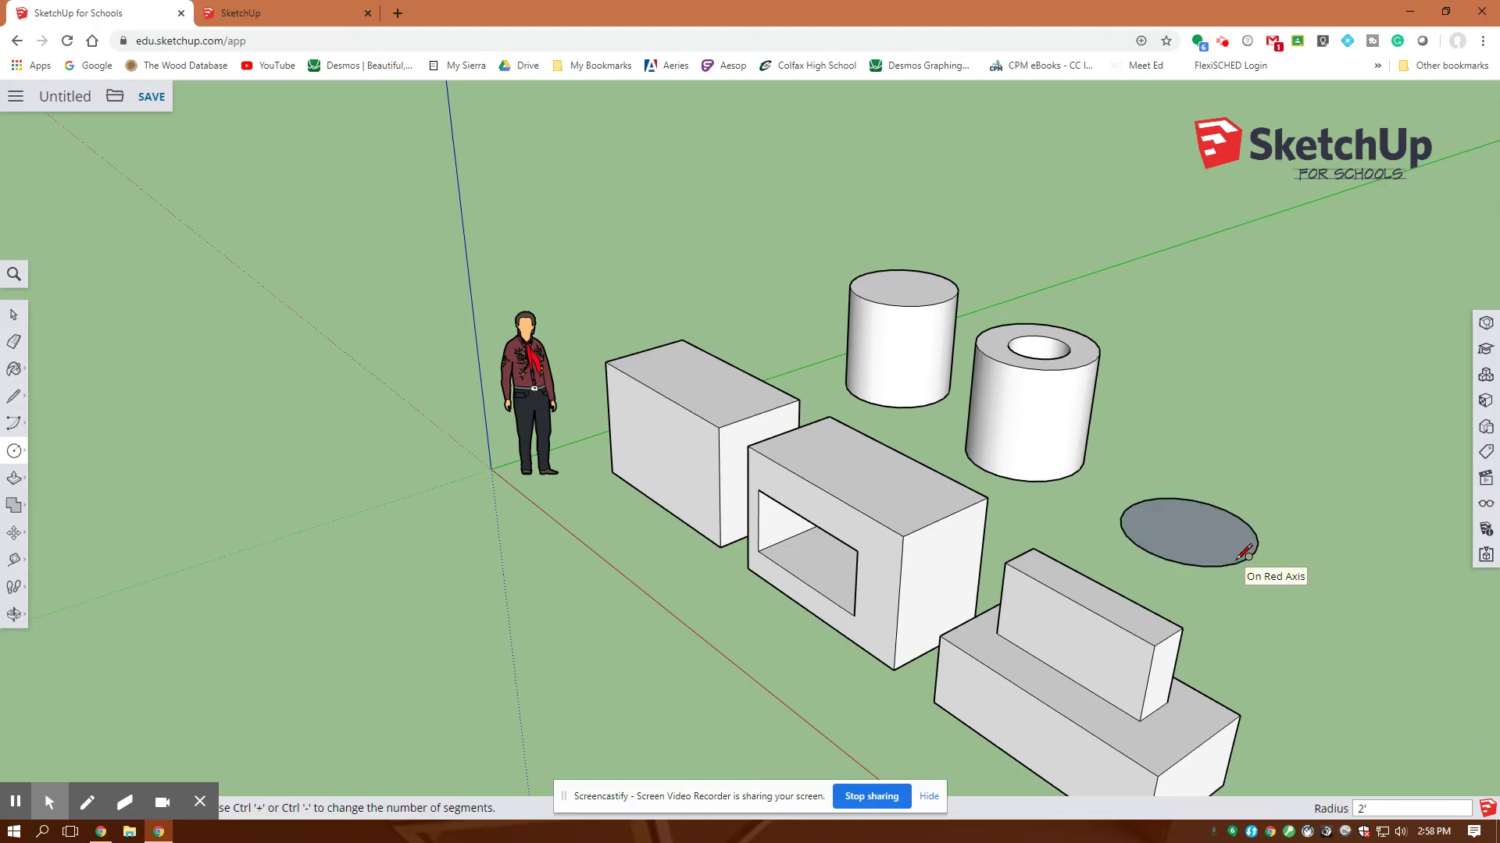
left_click(14, 477)
left_click(1149, 519)
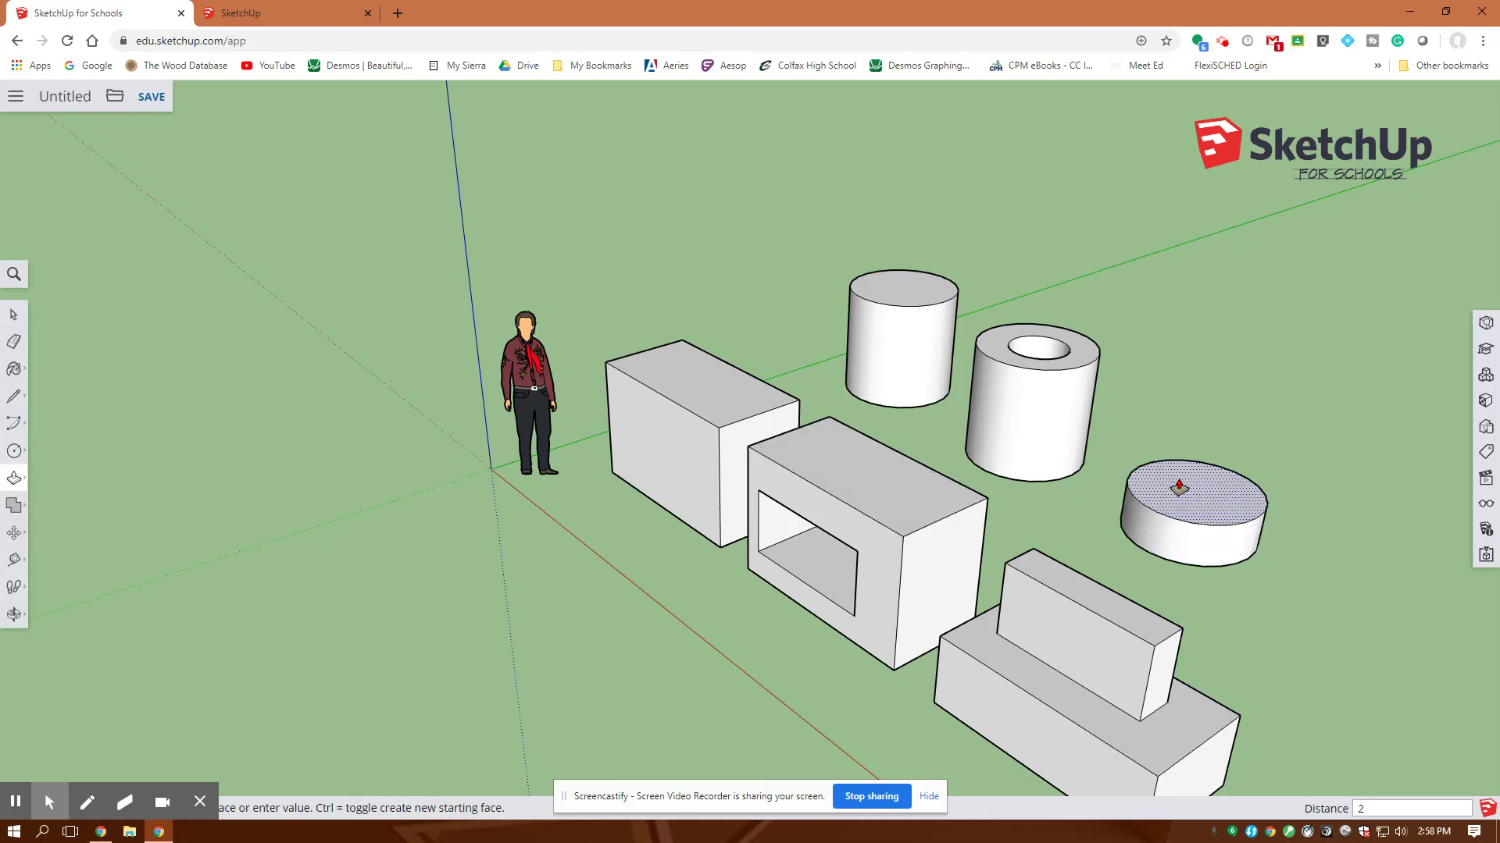
type("2'")
key("Return")
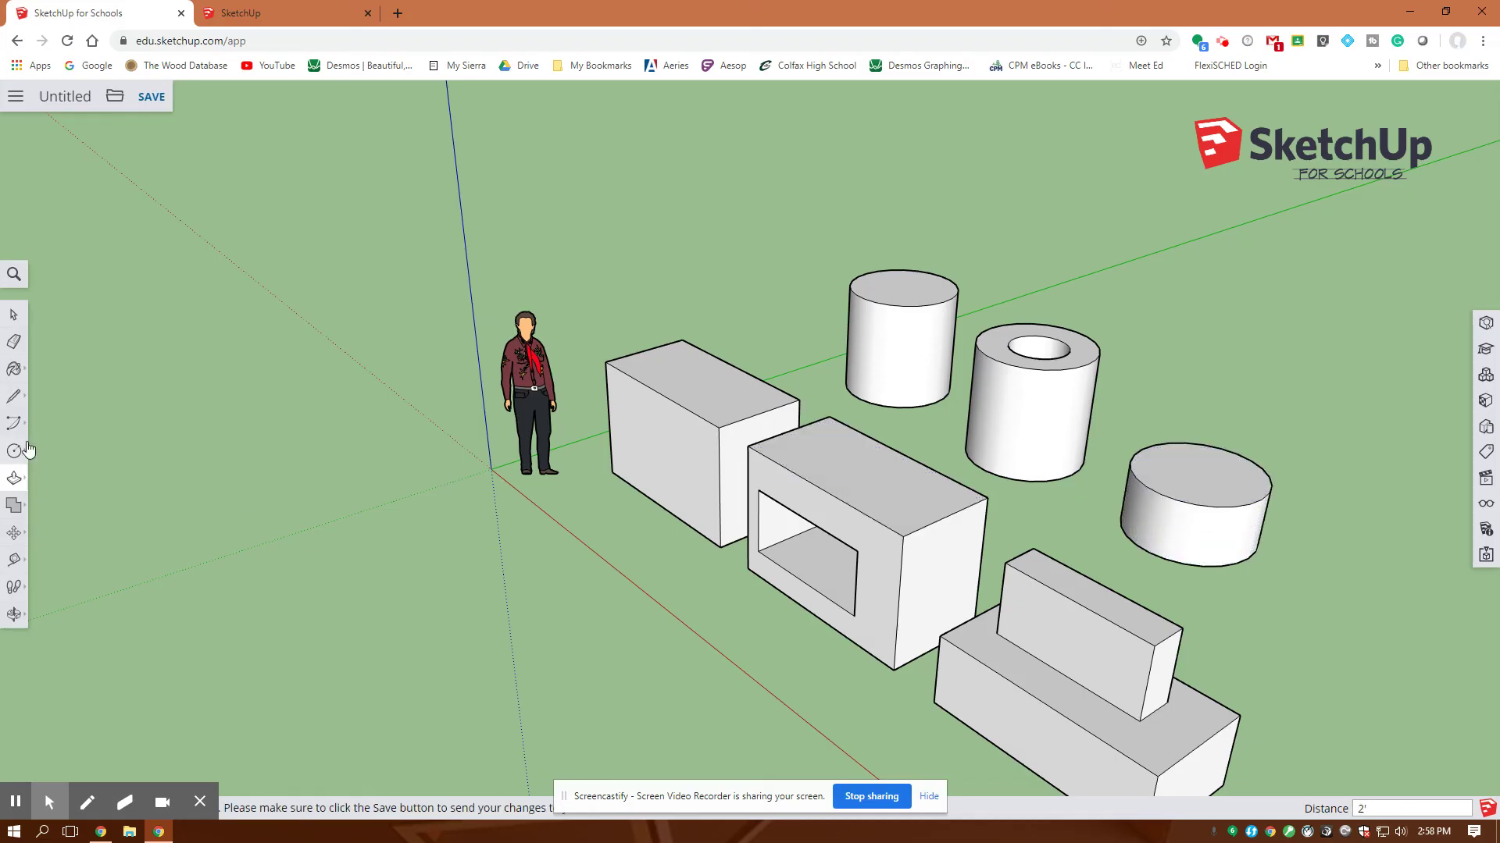
- Add a 1' radius circle on its top and raise it 2' as the upper step
left_click(14, 450)
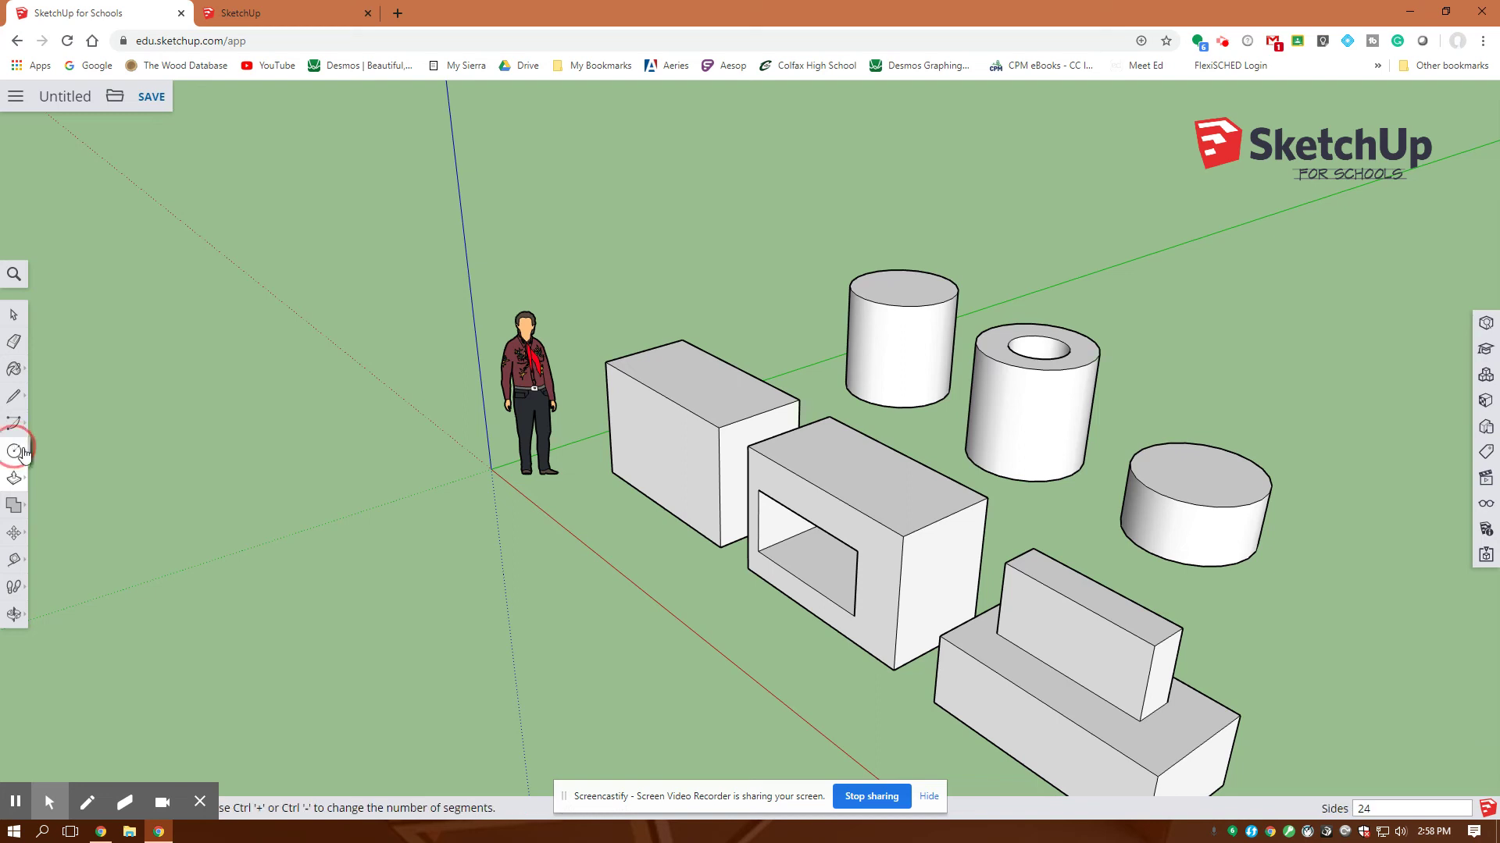
left_click(1205, 474)
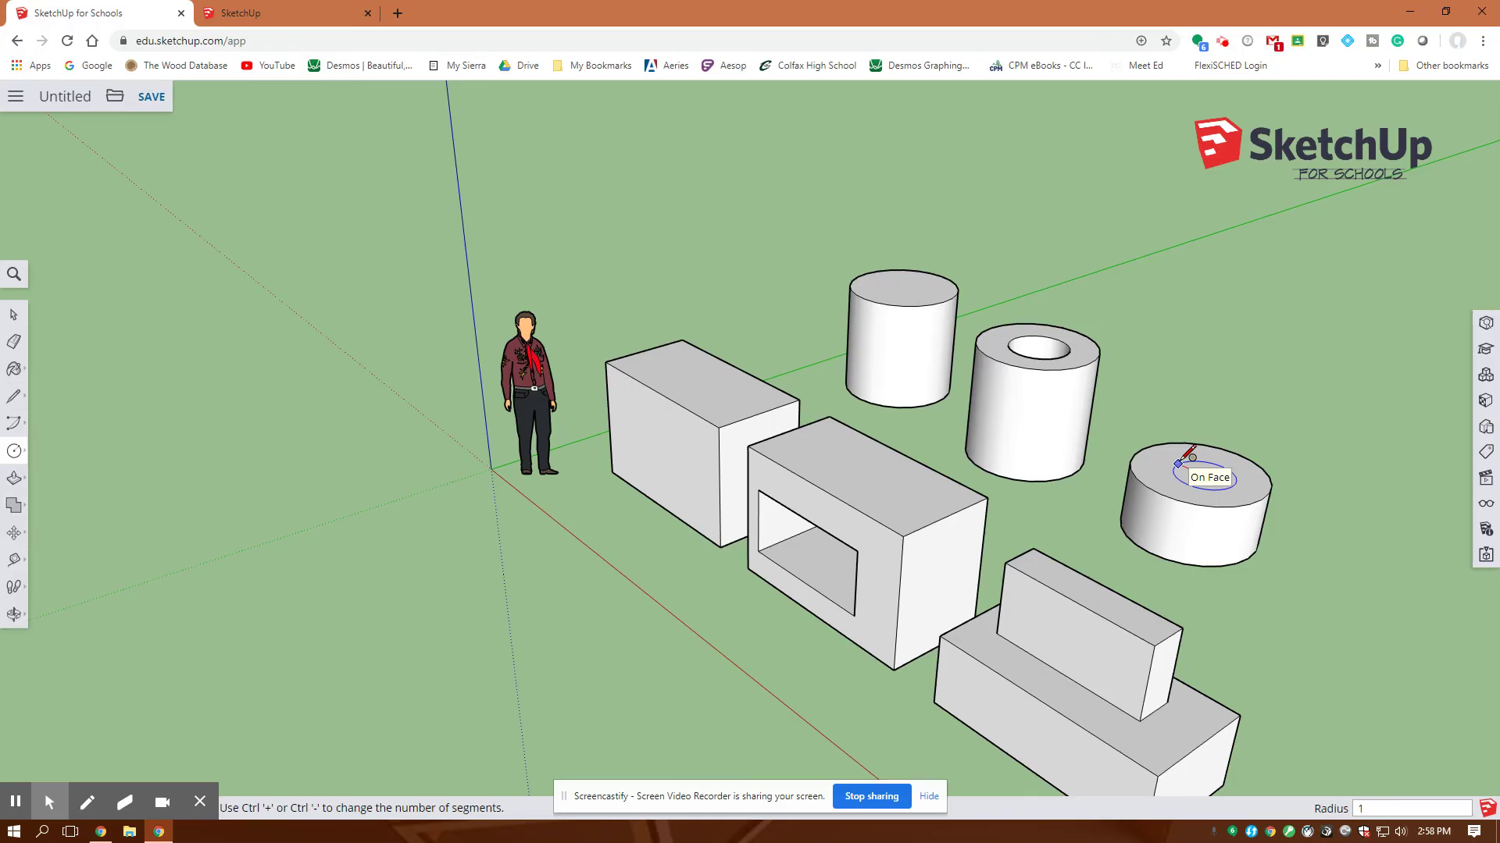
left_click(1179, 462)
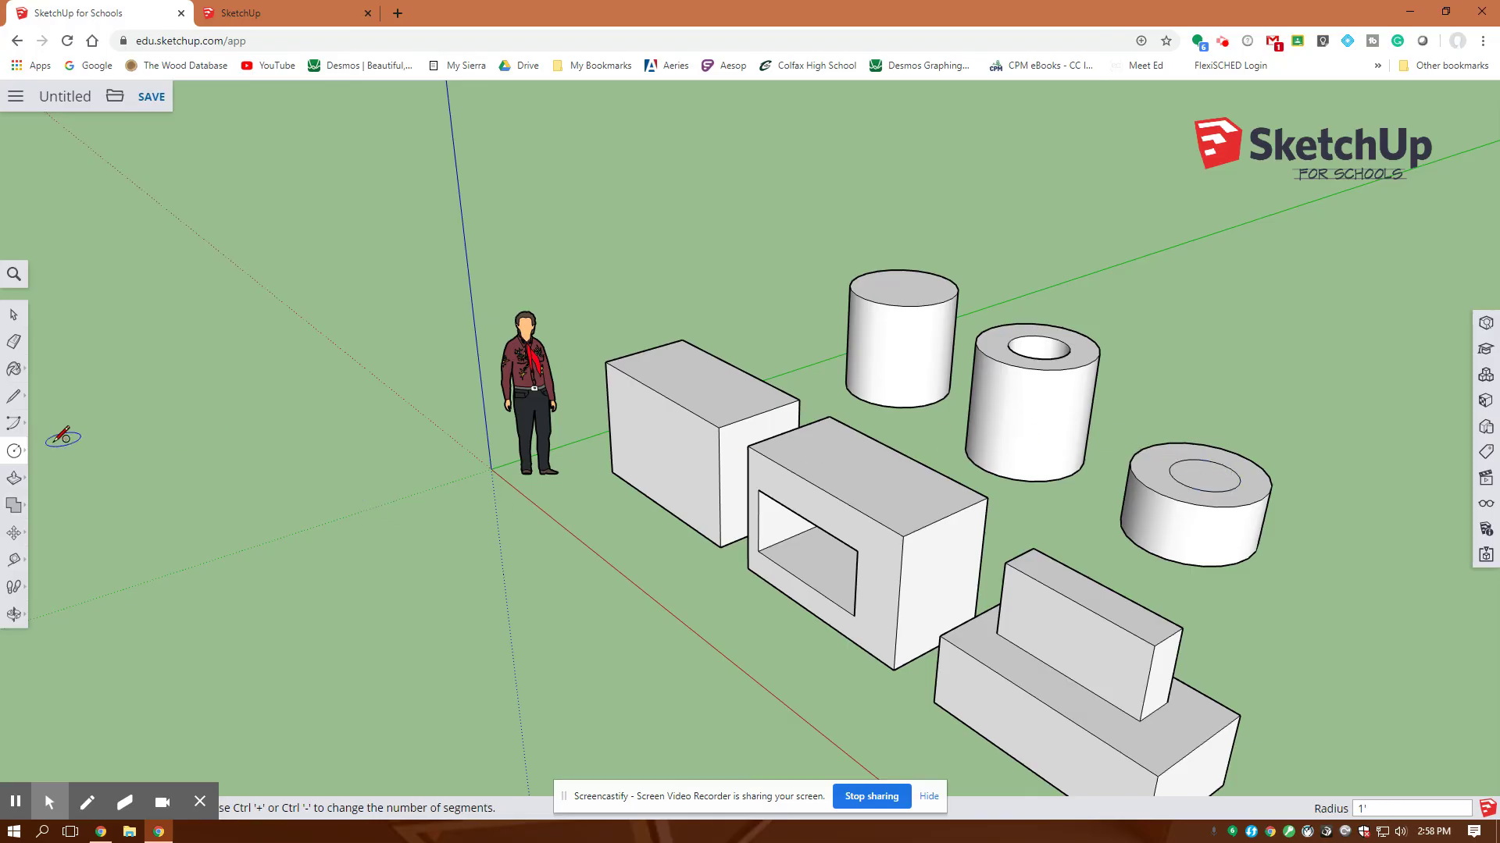
left_click(14, 478)
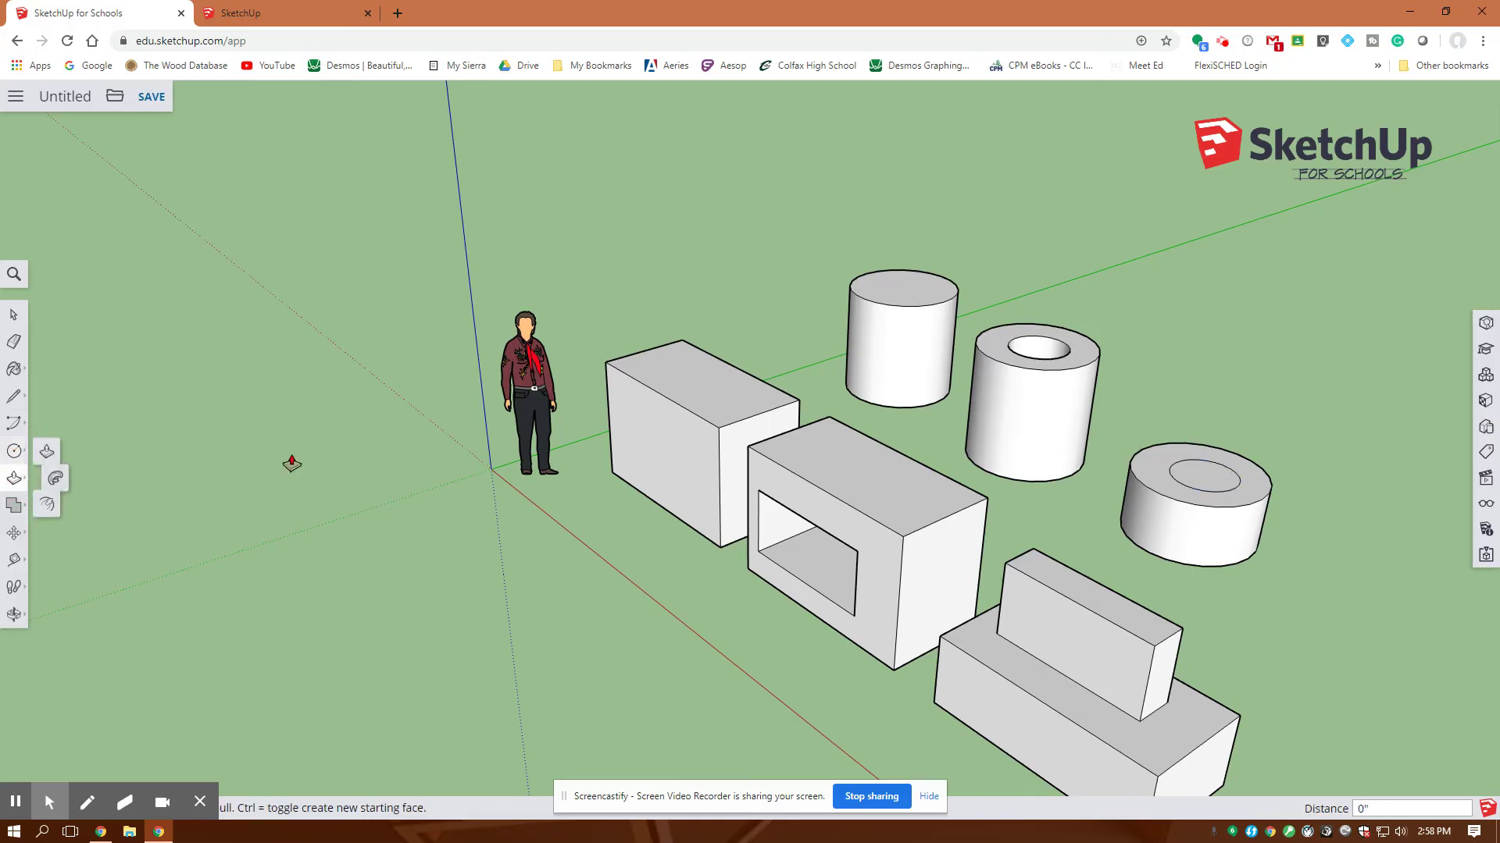
left_click(1211, 476)
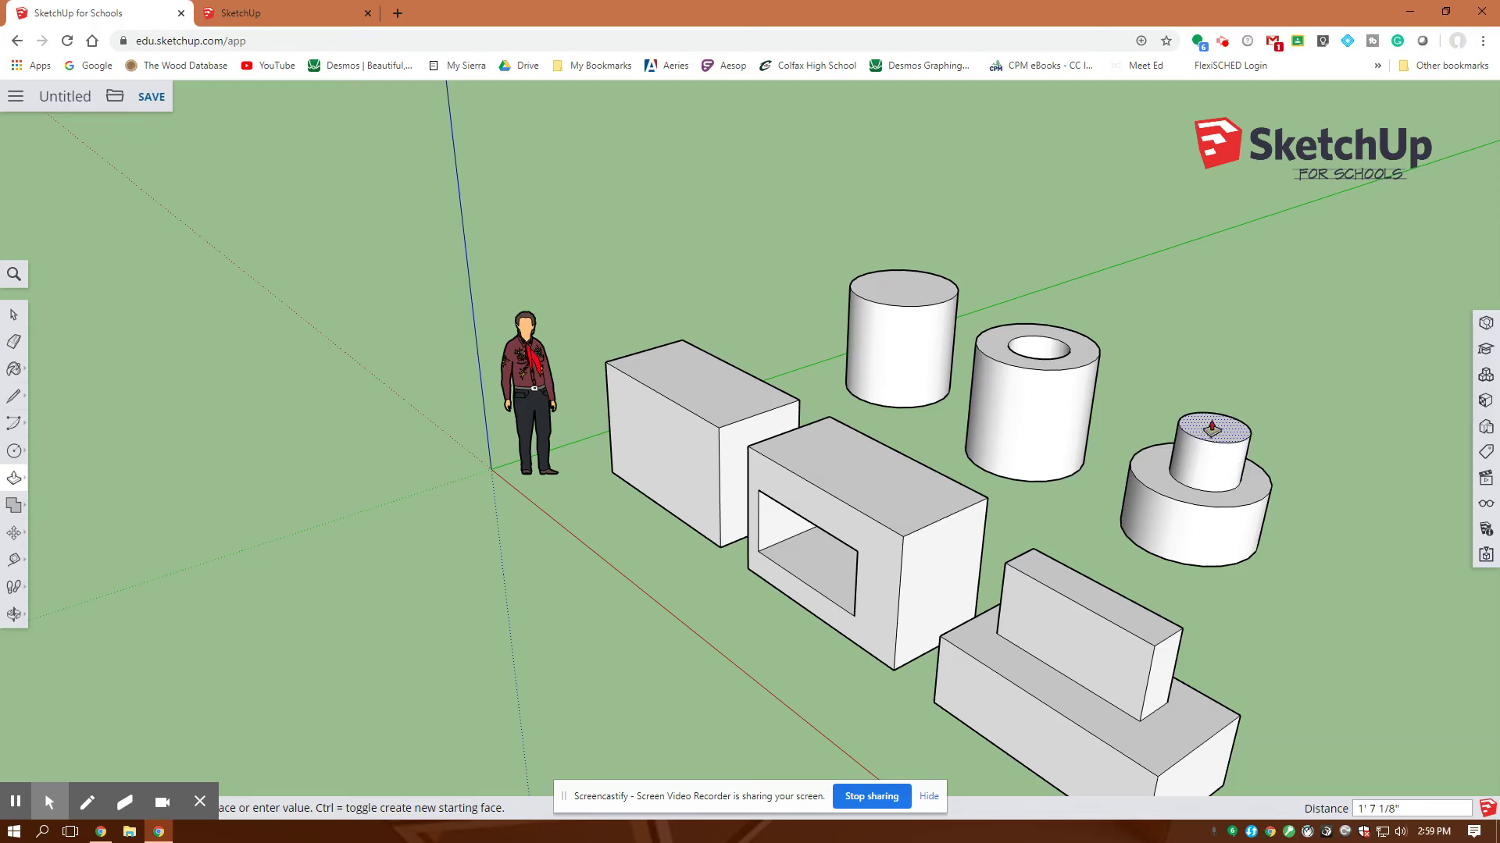
type("2'")
key("Return")
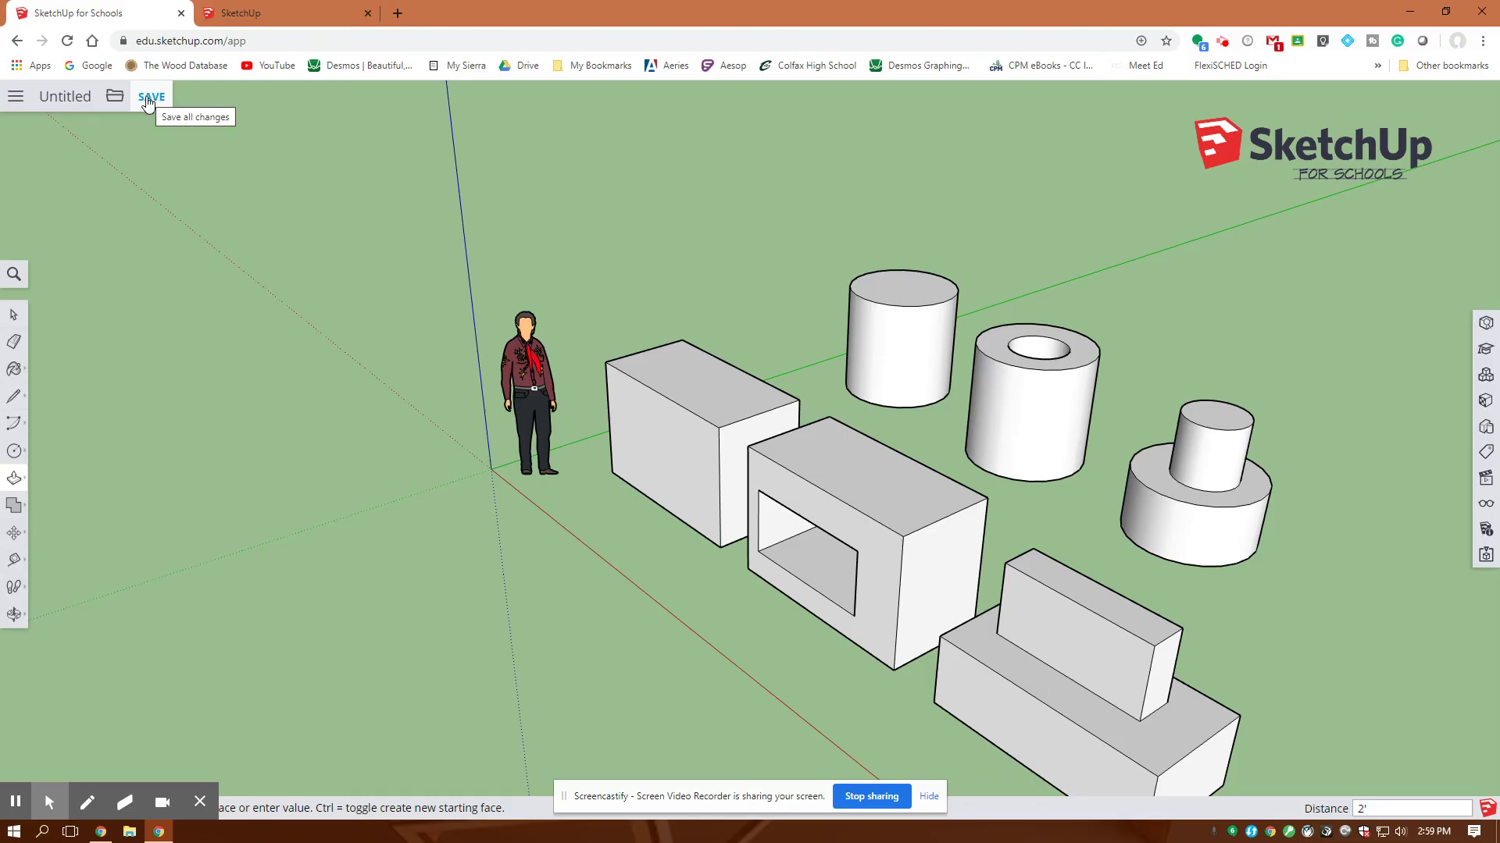
- Replace the Untitled model name with 'Assignment #1 Blocks' and confirm
left_click(65, 101)
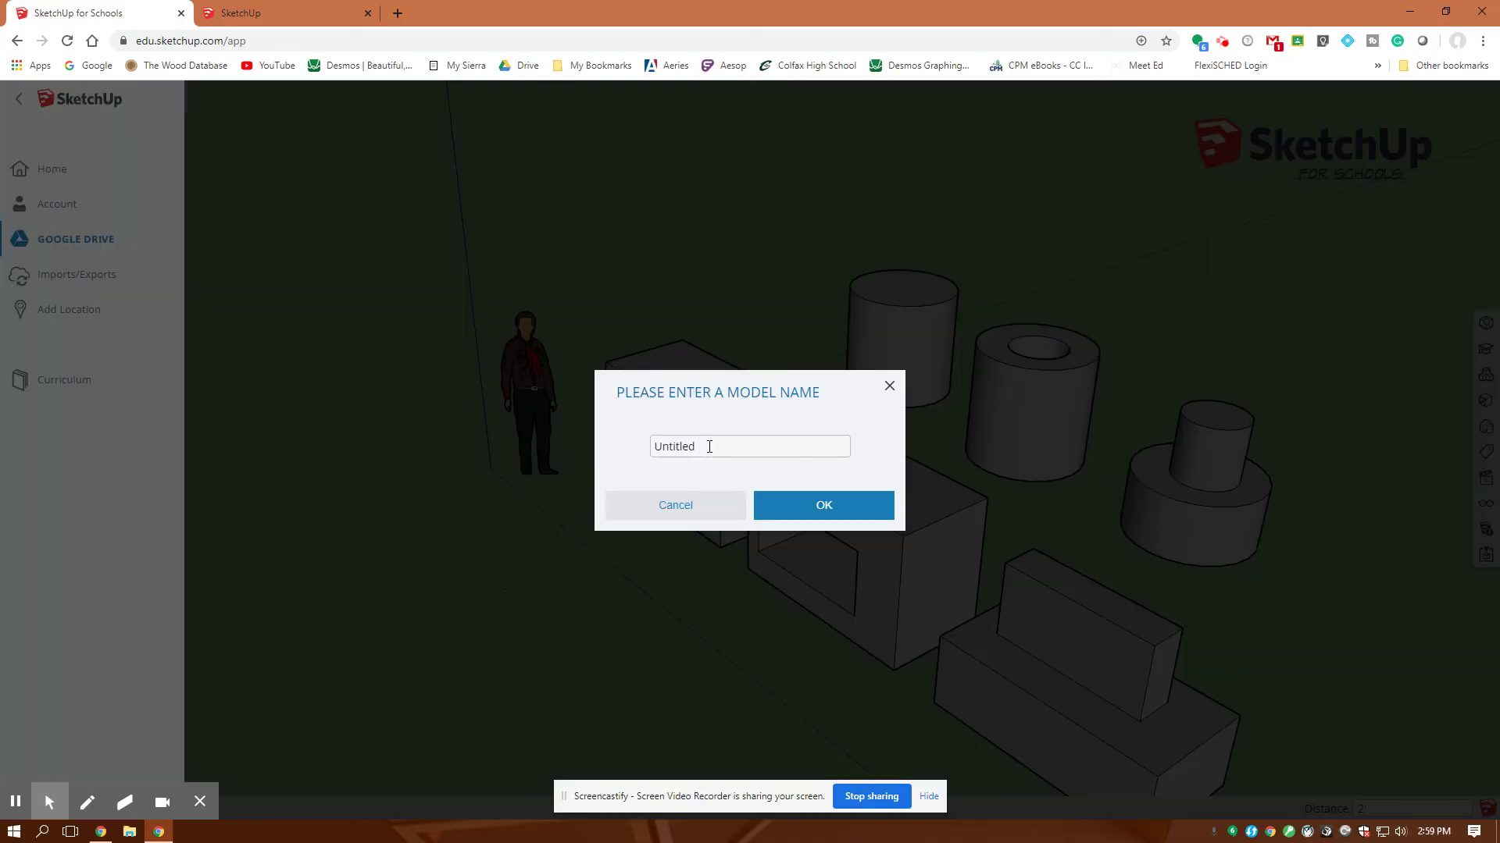
left_click(709, 447)
left_click_drag(662, 446, 624, 448)
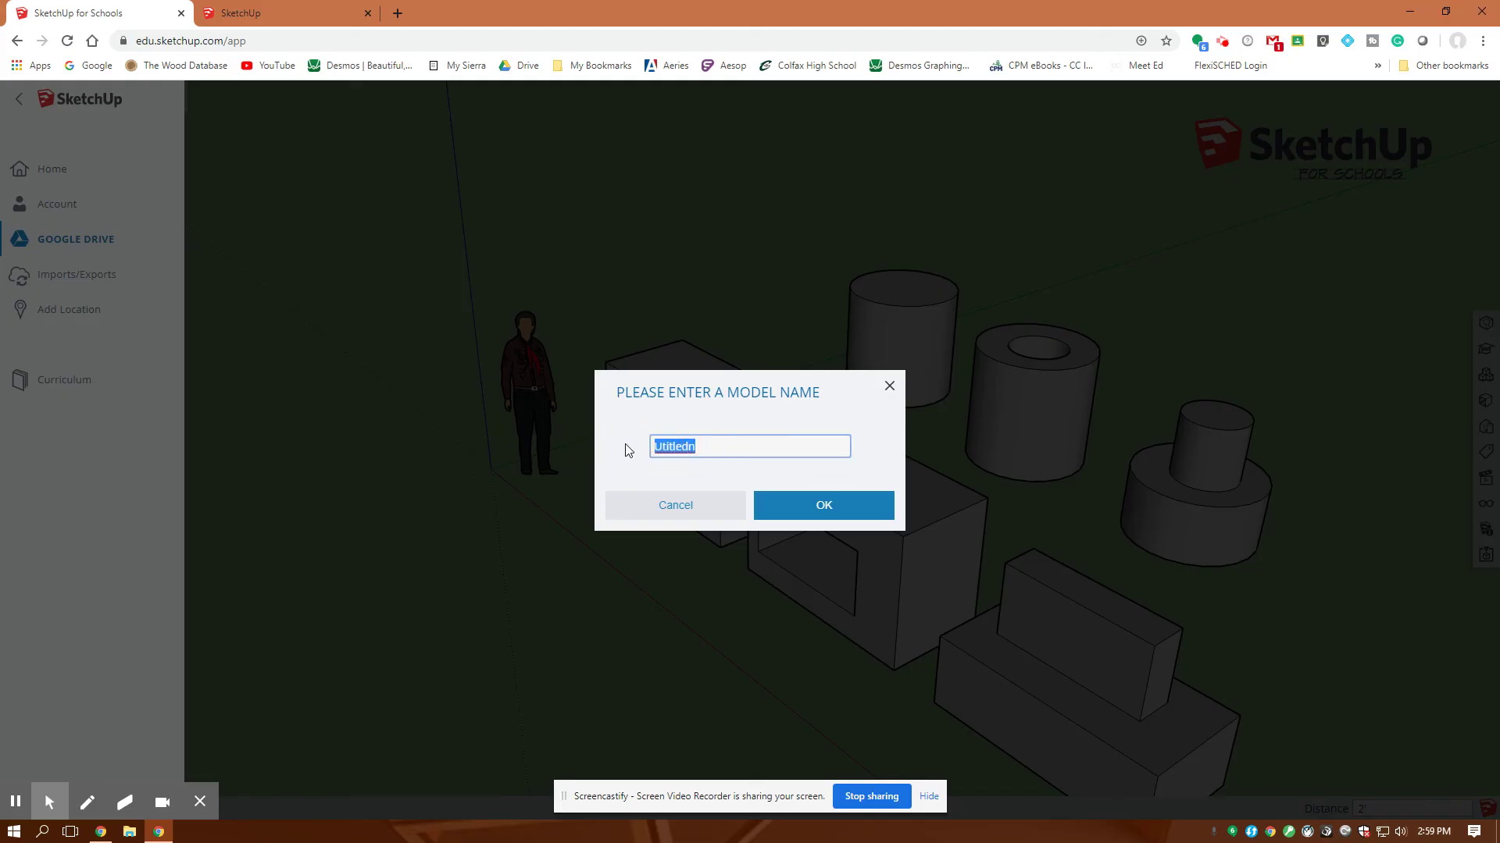
type("Assignment #1 Blocks")
left_click(801, 508)
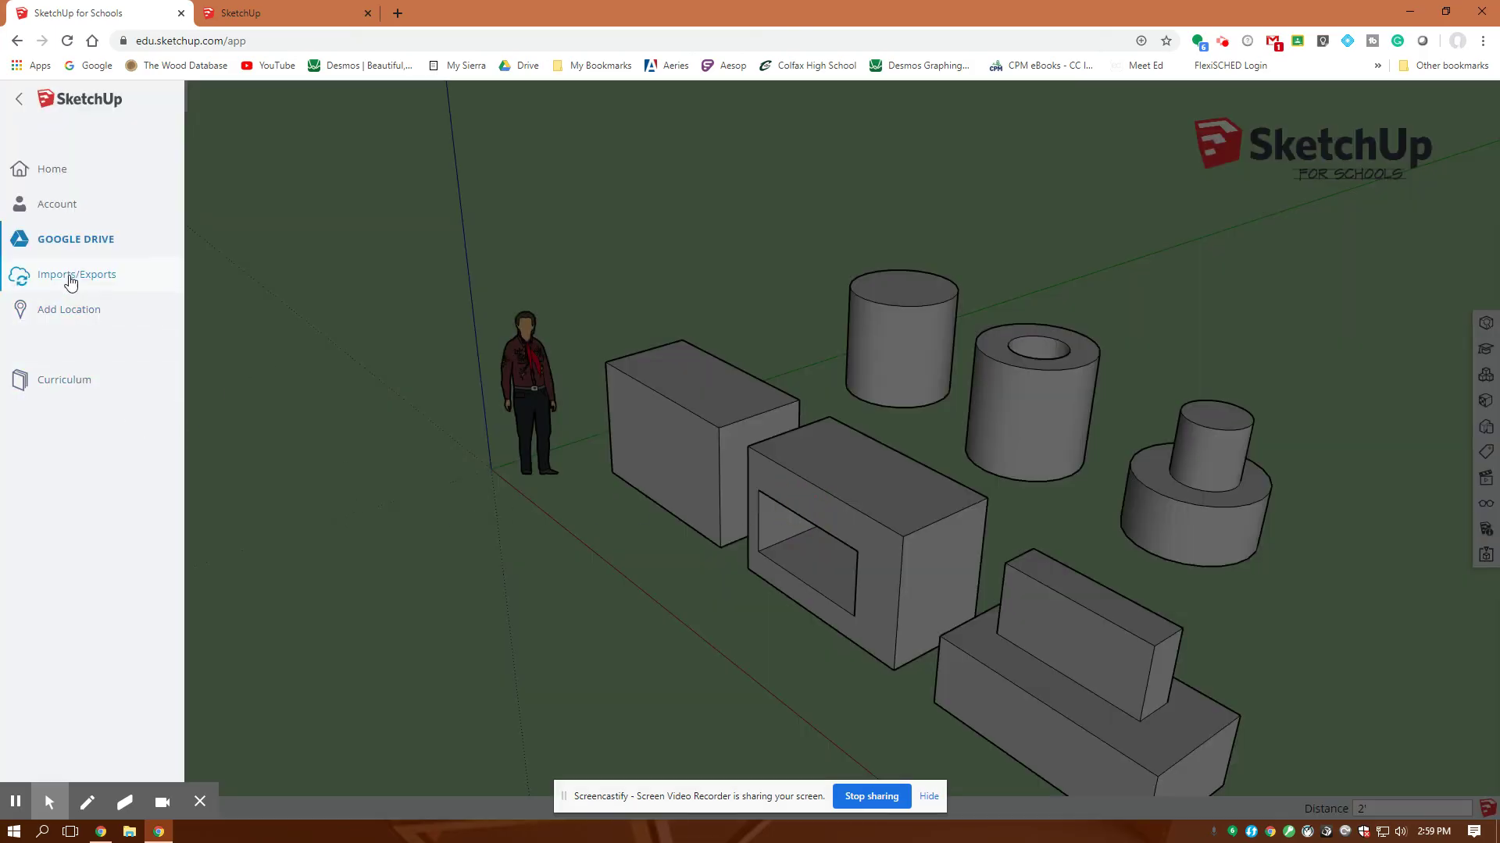
- Visit the Home page, then dismiss the template list and save-folder prompt to return to the model
left_click(77, 173)
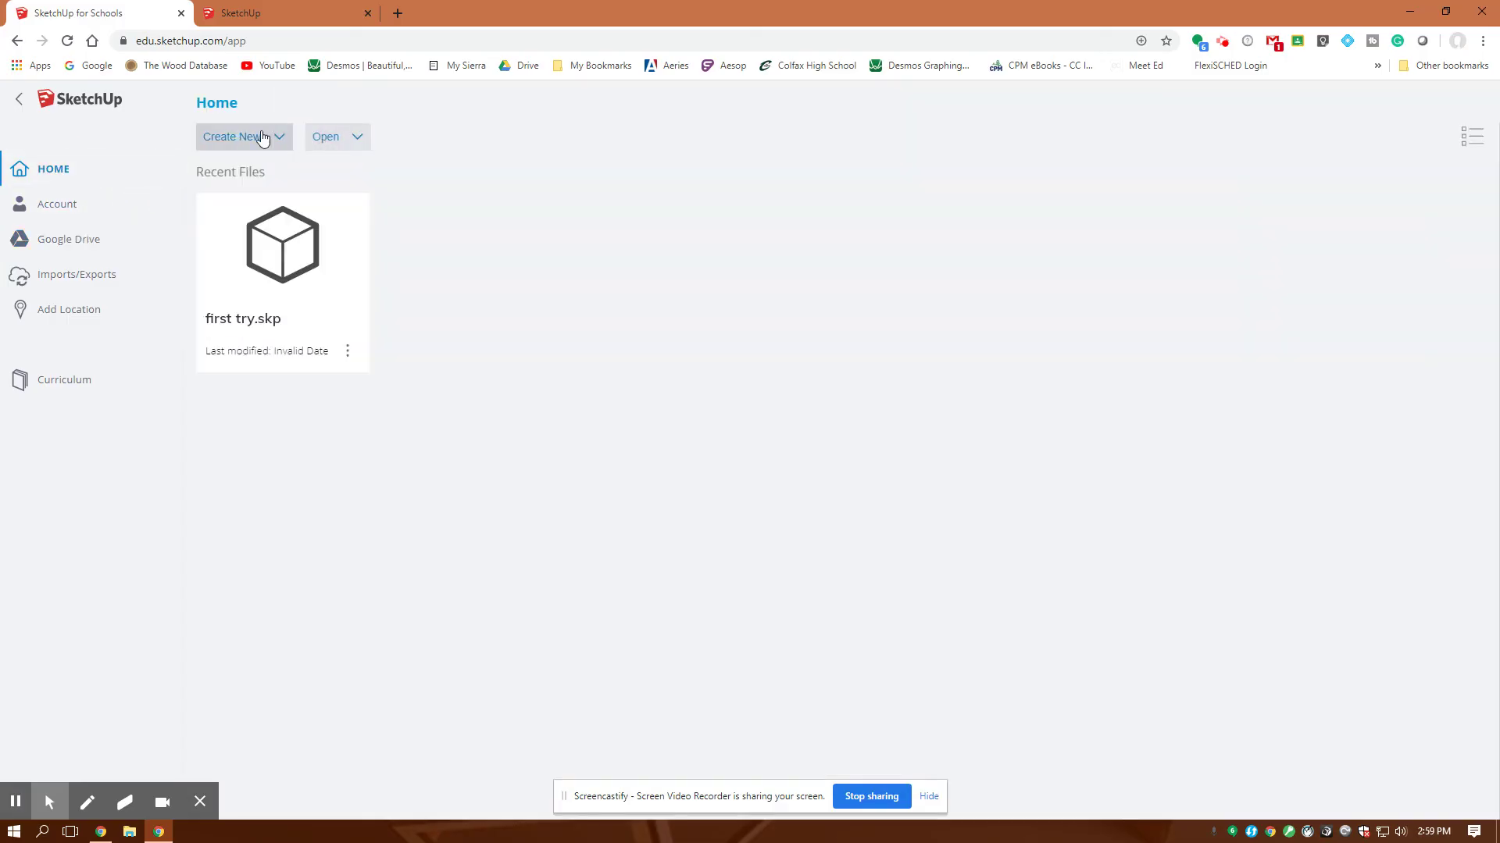
left_click(356, 137)
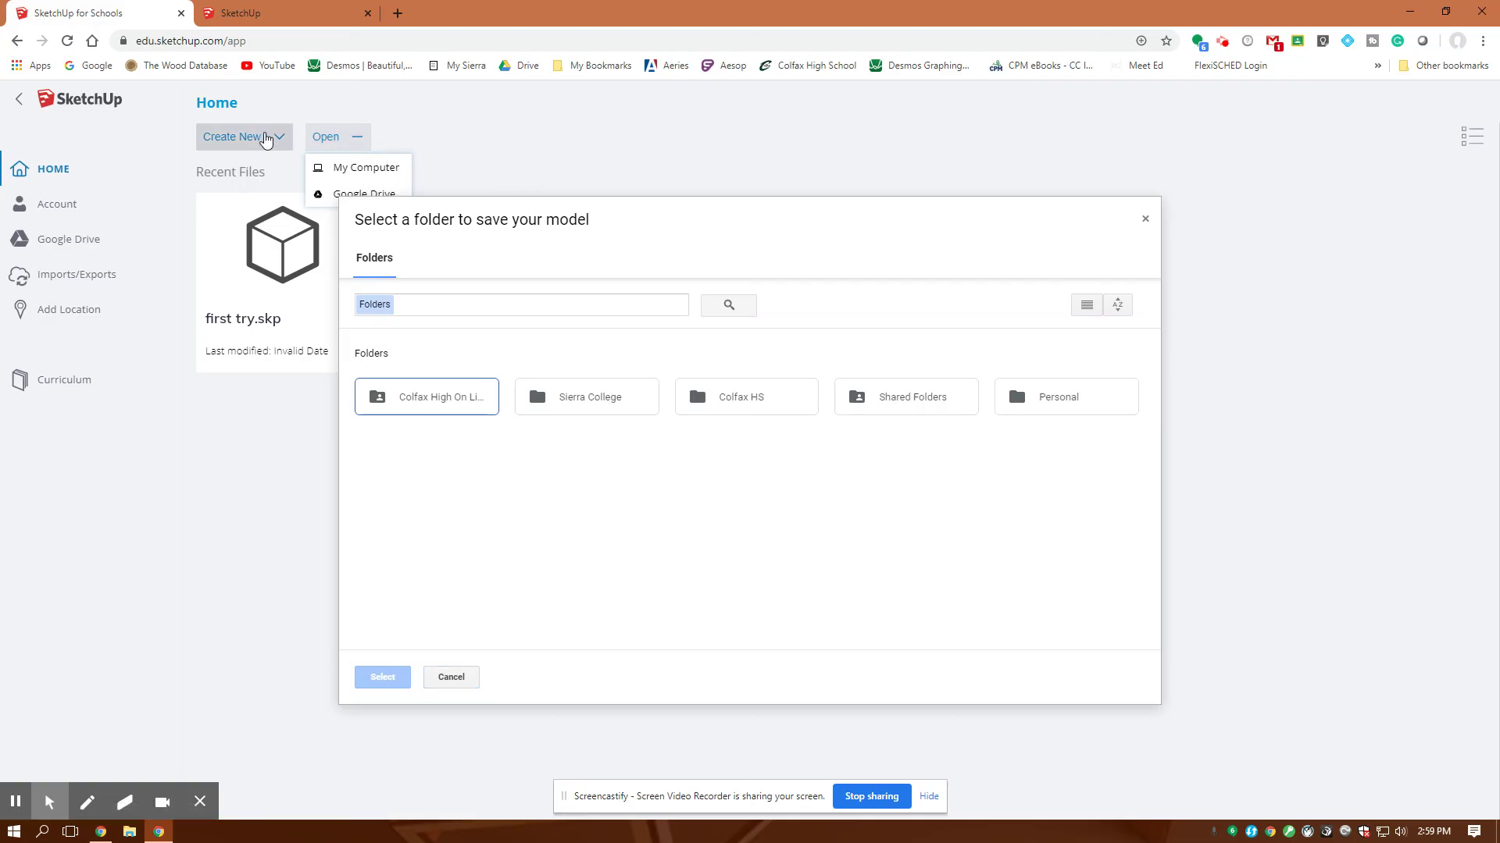
left_click(259, 137)
left_click(452, 150)
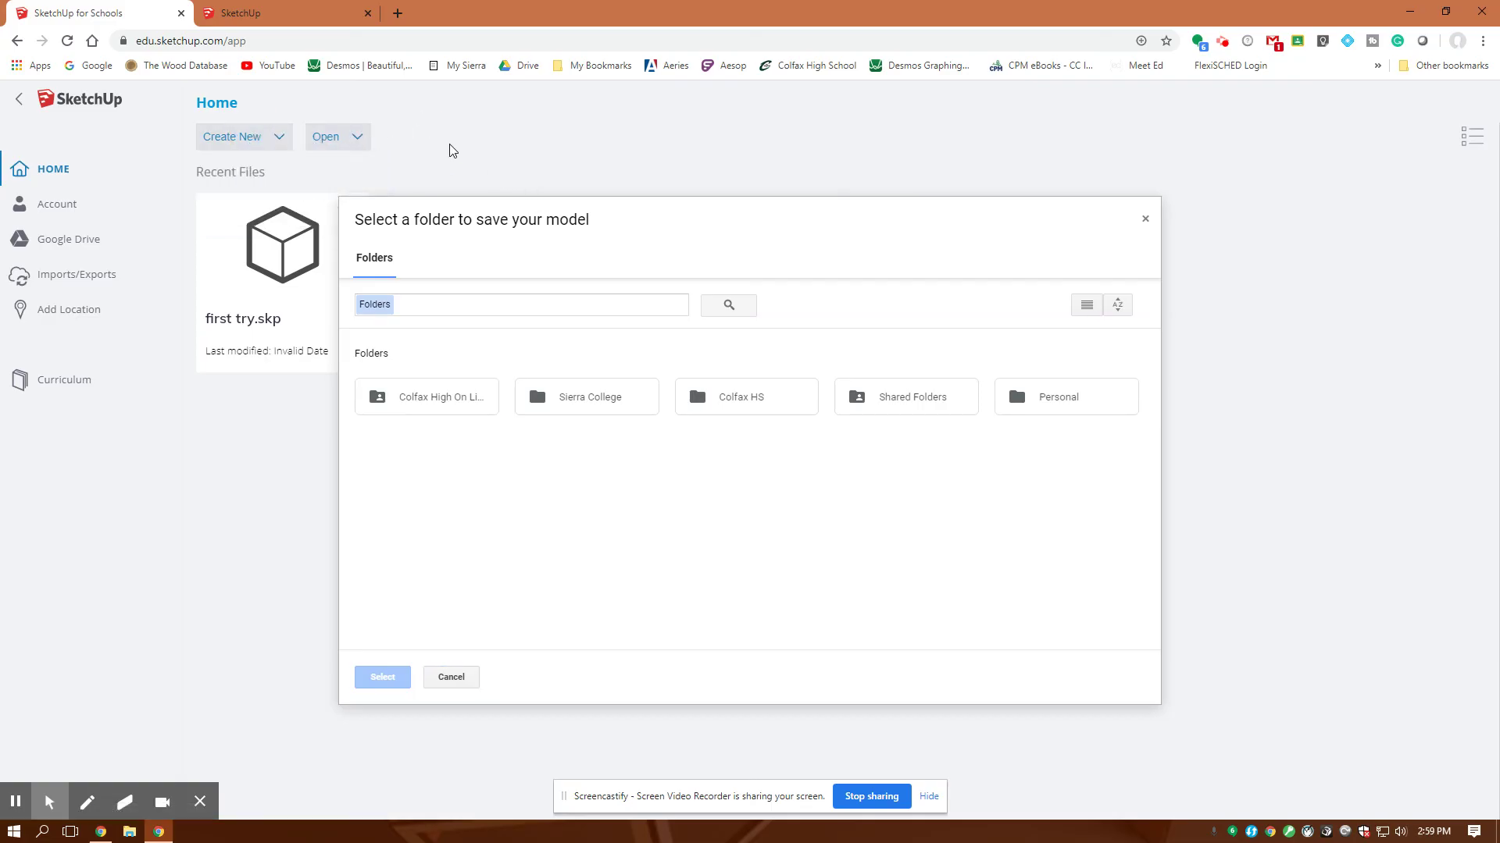
left_click(1146, 220)
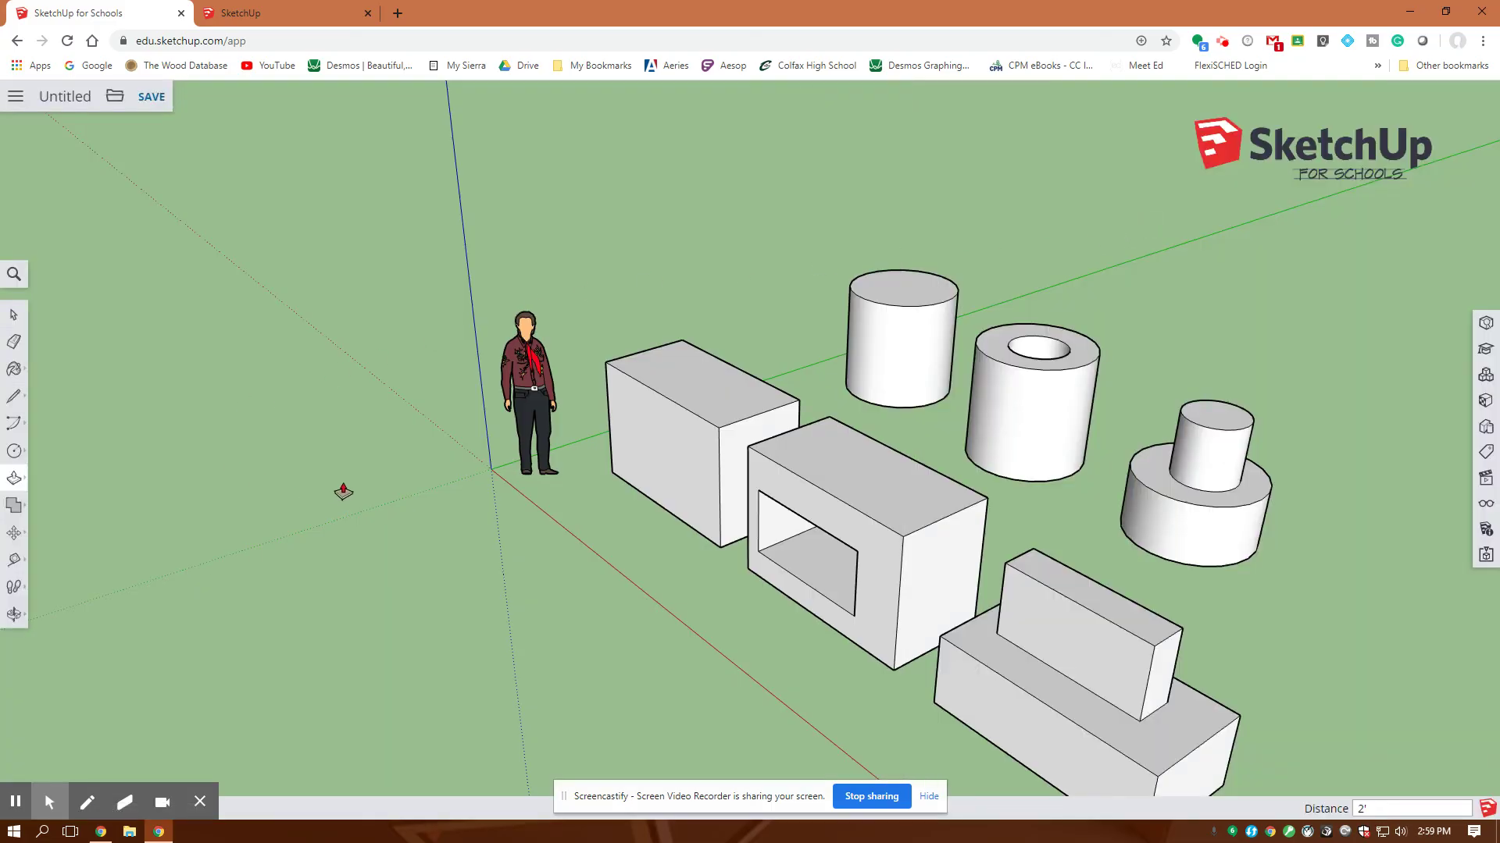